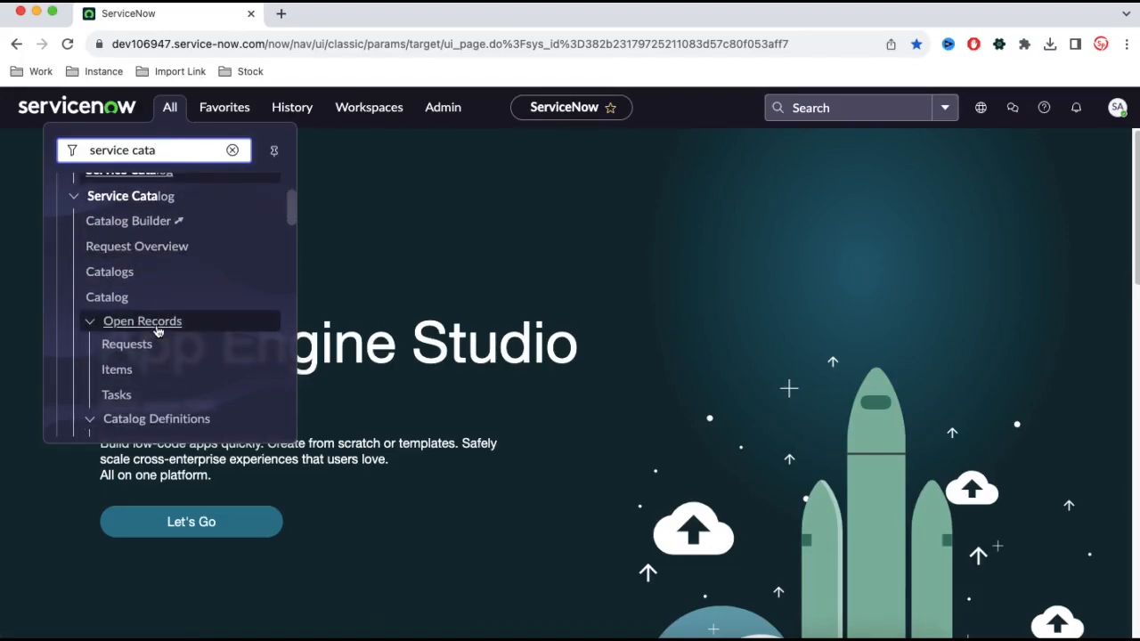
Open Maintain Items under Service Catalog's Catalog Definitions and create a new catalog item named "Windows 10 Install"
{"action": "scroll", "coordinate": [156, 329], "scroll_direction": "down", "scroll_amount": 4}
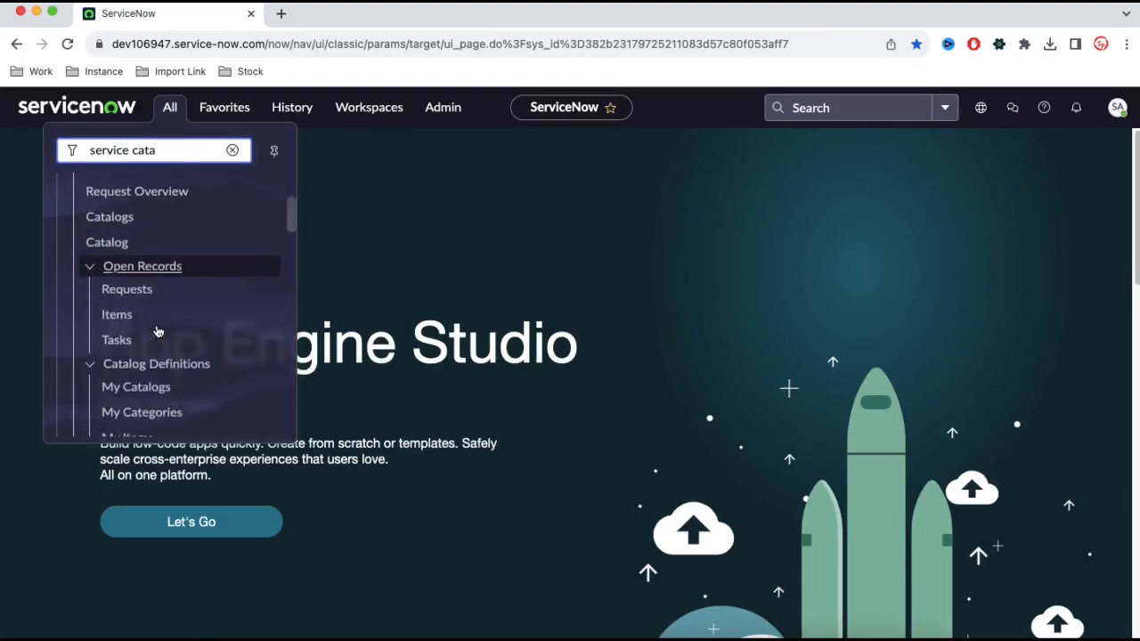
{"action": "scroll", "coordinate": [158, 330], "scroll_direction": "down", "scroll_amount": 2}
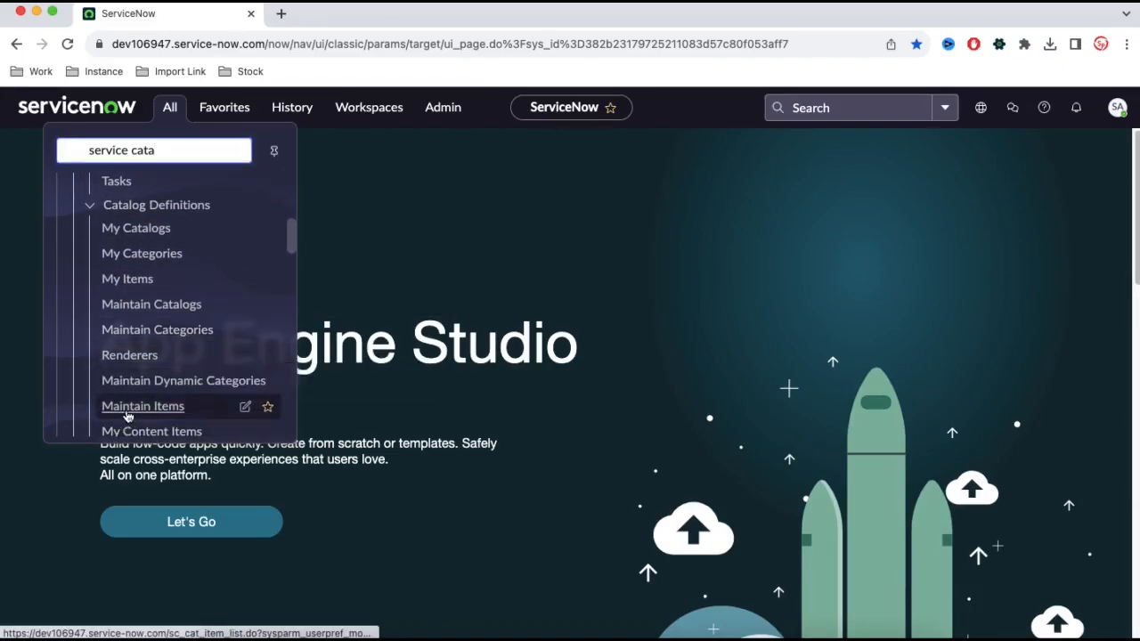
{"action": "left_click", "coordinate": [126, 408]}
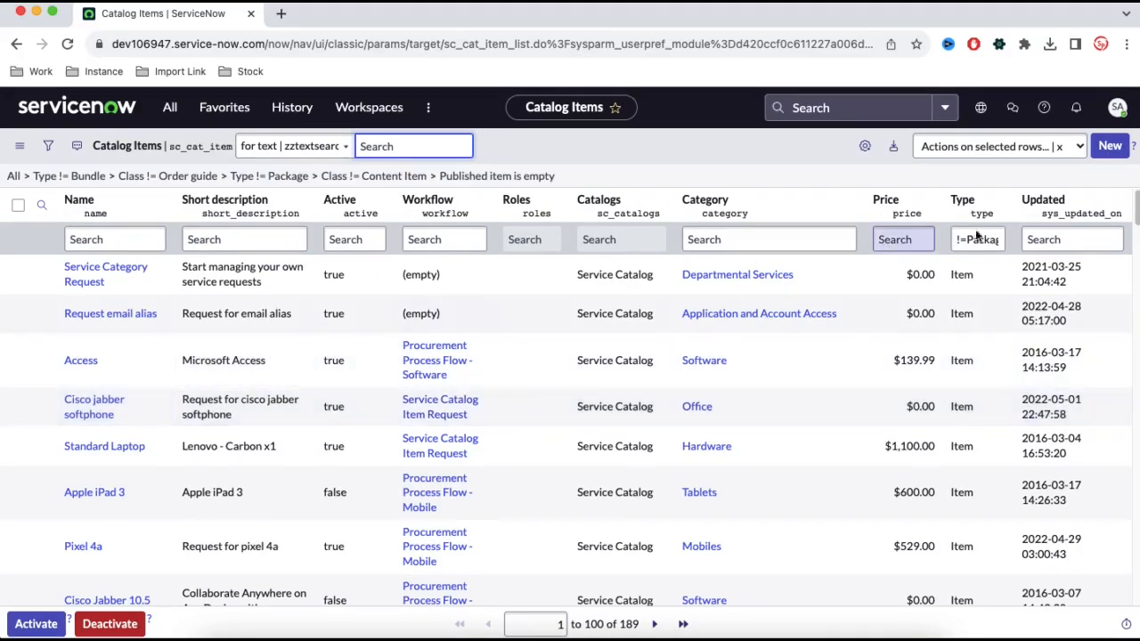
{"action": "left_click", "coordinate": [1120, 153]}
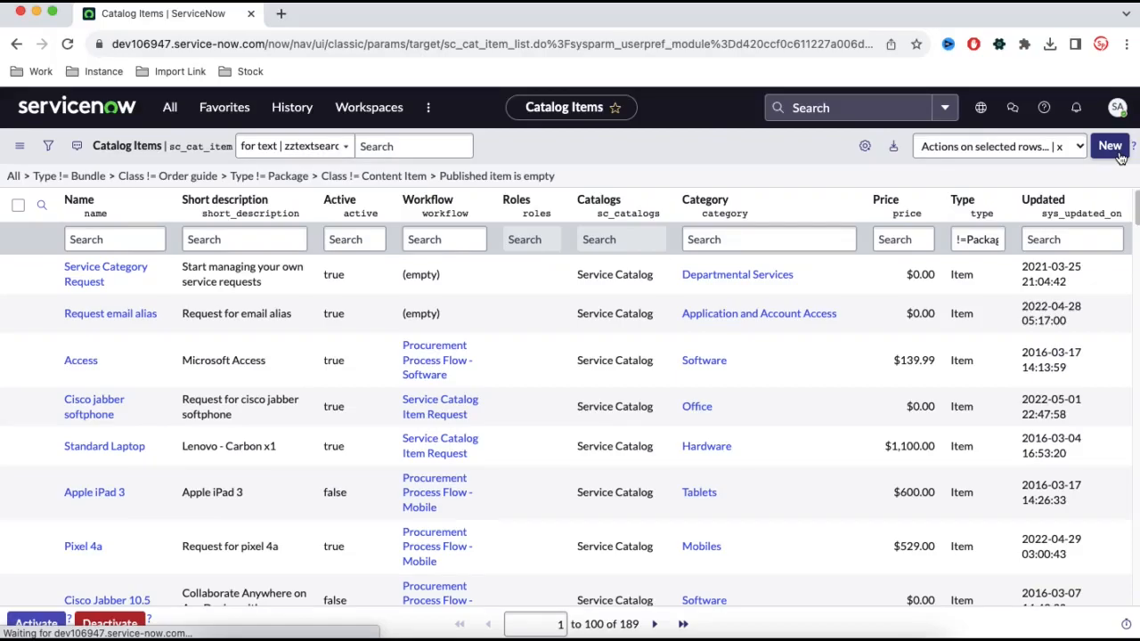
{"action": "left_click", "coordinate": [264, 275]}
{"action": "type", "text": "Wind"}
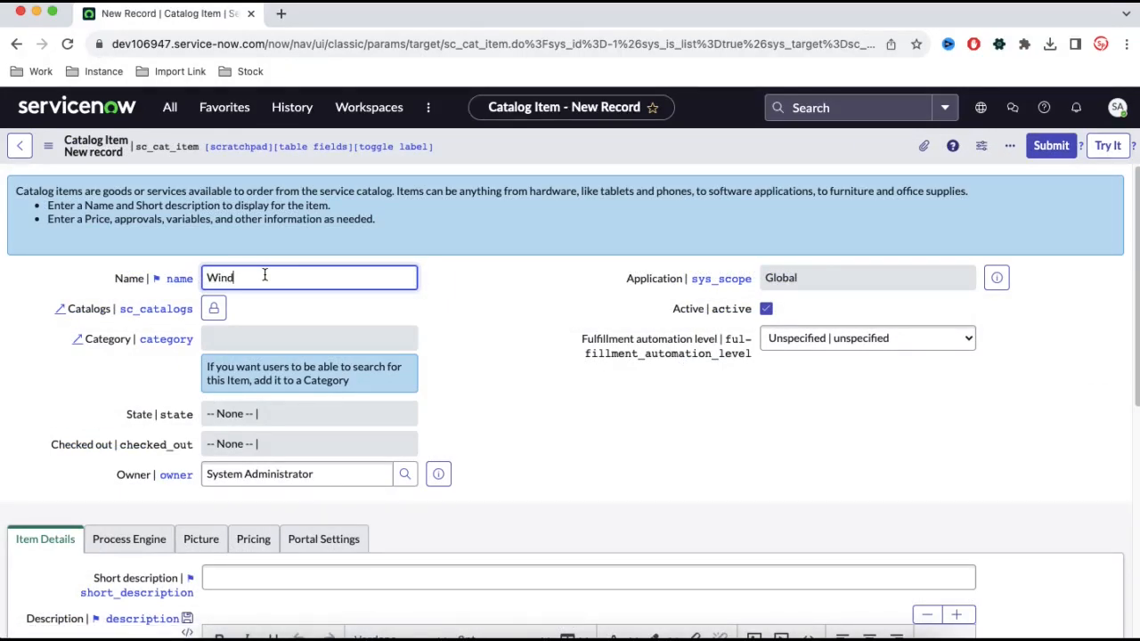
{"action": "type", "text": "ows 10 Install"}
Assign the item to the Technical Catalog and set its category to Services
{"action": "left_click", "coordinate": [214, 308]}
{"action": "left_click", "coordinate": [404, 448]}
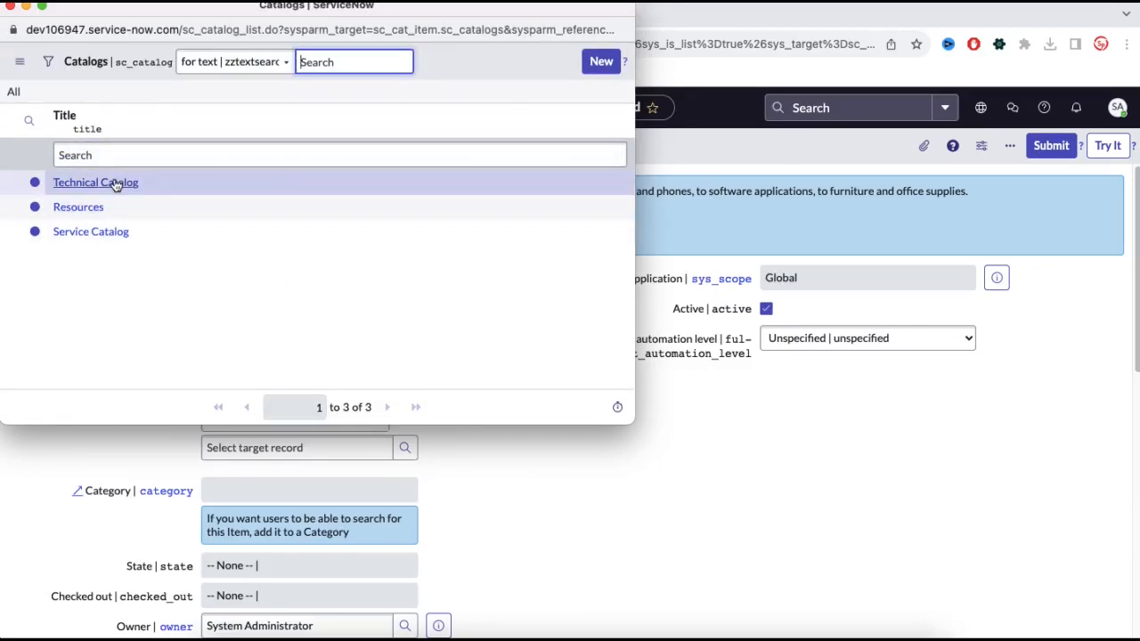
{"action": "left_click", "coordinate": [114, 182]}
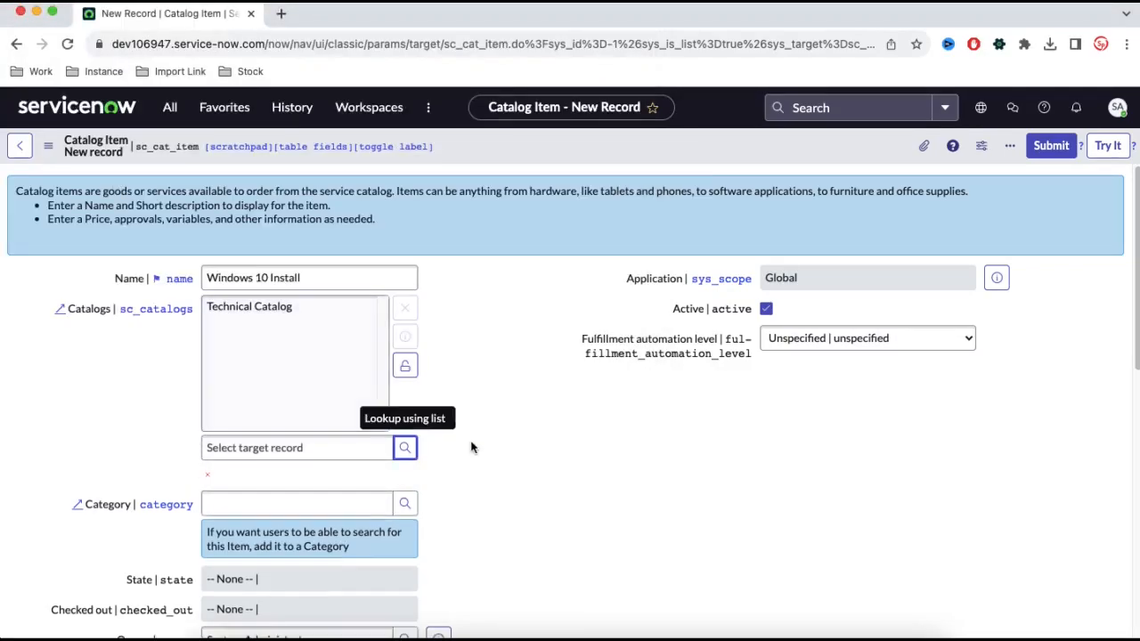
{"action": "left_click", "coordinate": [405, 366]}
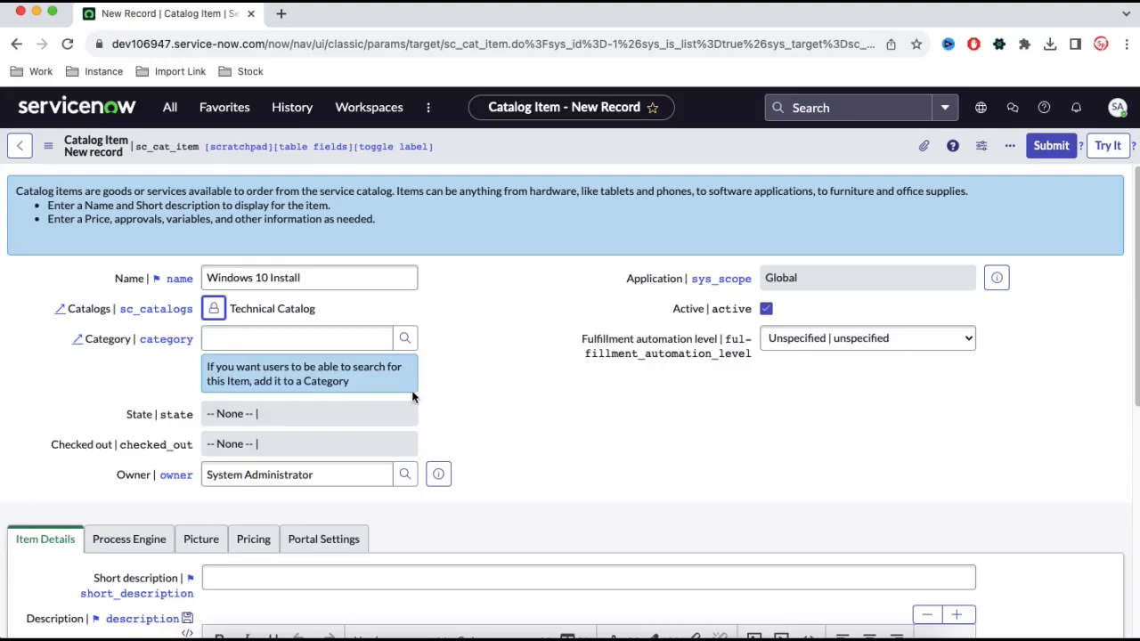
{"action": "left_click", "coordinate": [405, 339]}
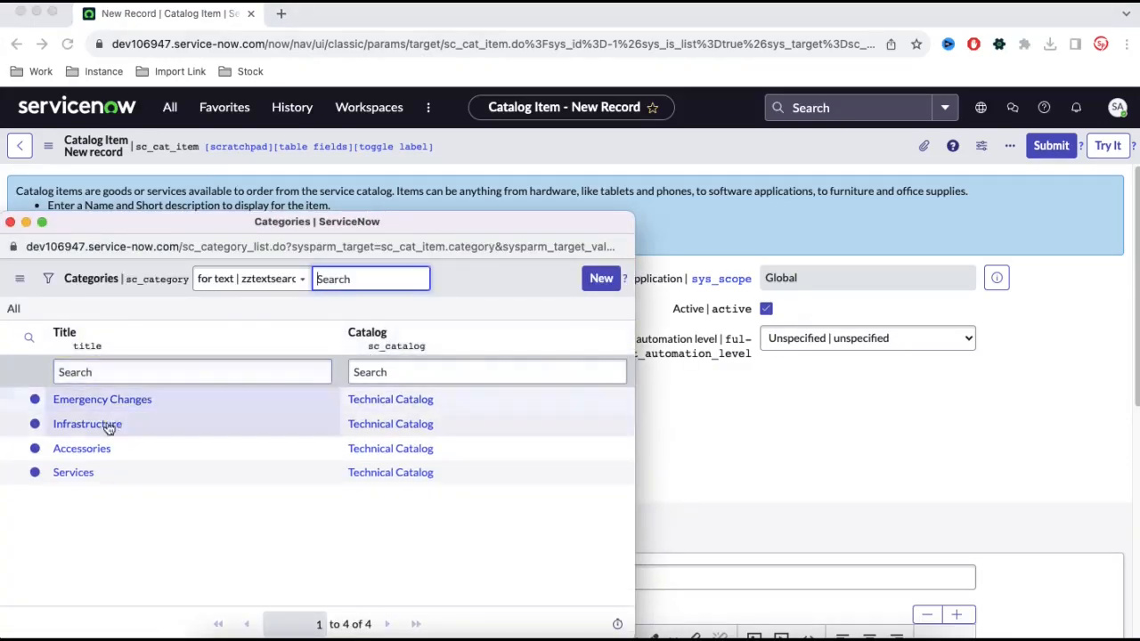
{"action": "left_click", "coordinate": [75, 472]}
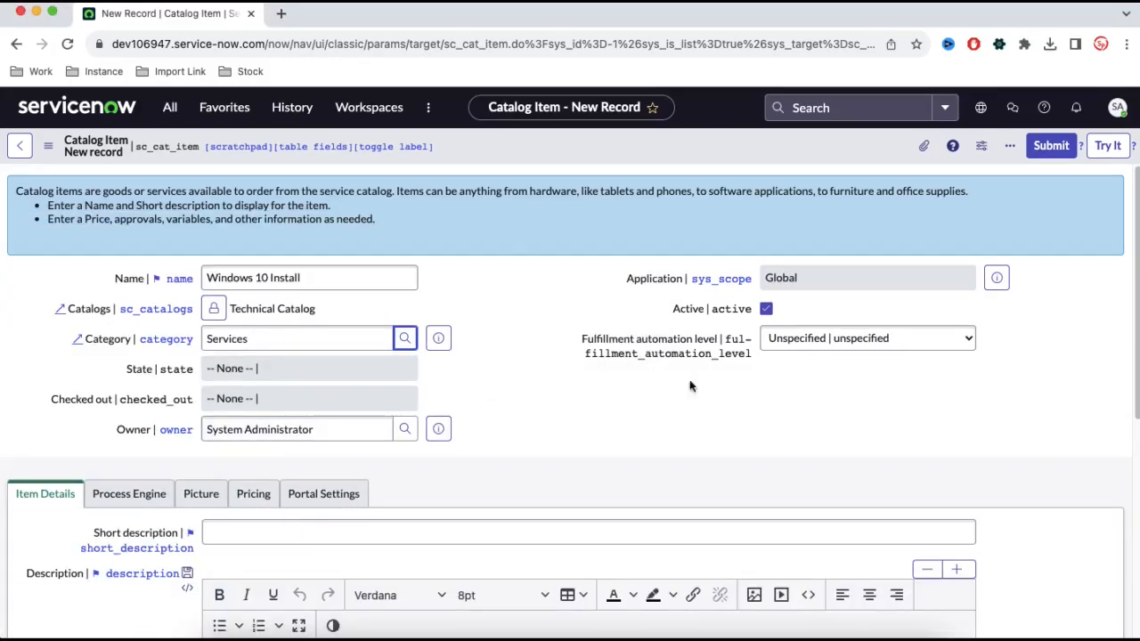
Copy the item's name, "Windows 10 Install", into the short description
{"action": "scroll", "coordinate": [569, 381], "scroll_direction": "down", "scroll_amount": 2}
{"action": "scroll", "coordinate": [355, 389], "scroll_direction": "up", "scroll_amount": 2}
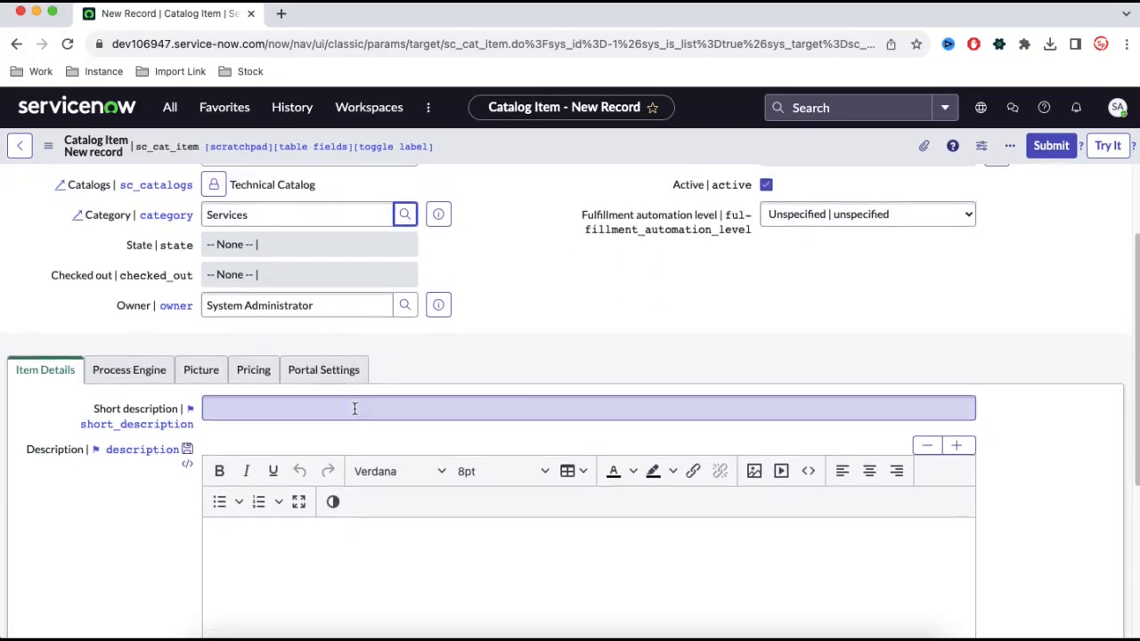
{"action": "double_click", "coordinate": [285, 278]}
{"action": "key", "text": "ctrl+a"}
{"action": "key", "text": "ctrl+c"}
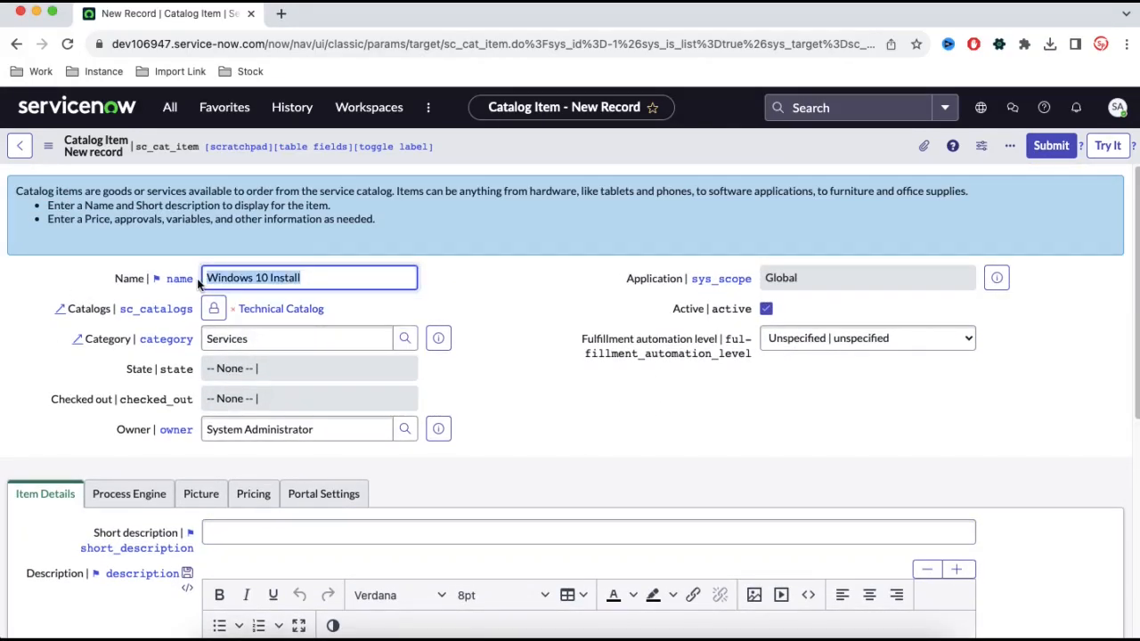
{"action": "left_click", "coordinate": [388, 526]}
{"action": "key", "text": "ctrl+v"}
Enter the description "You can Install Windows 10 by ordering this item" and save the catalog item while staying on its form
{"action": "scroll", "coordinate": [388, 526], "scroll_direction": "down", "scroll_amount": 2}
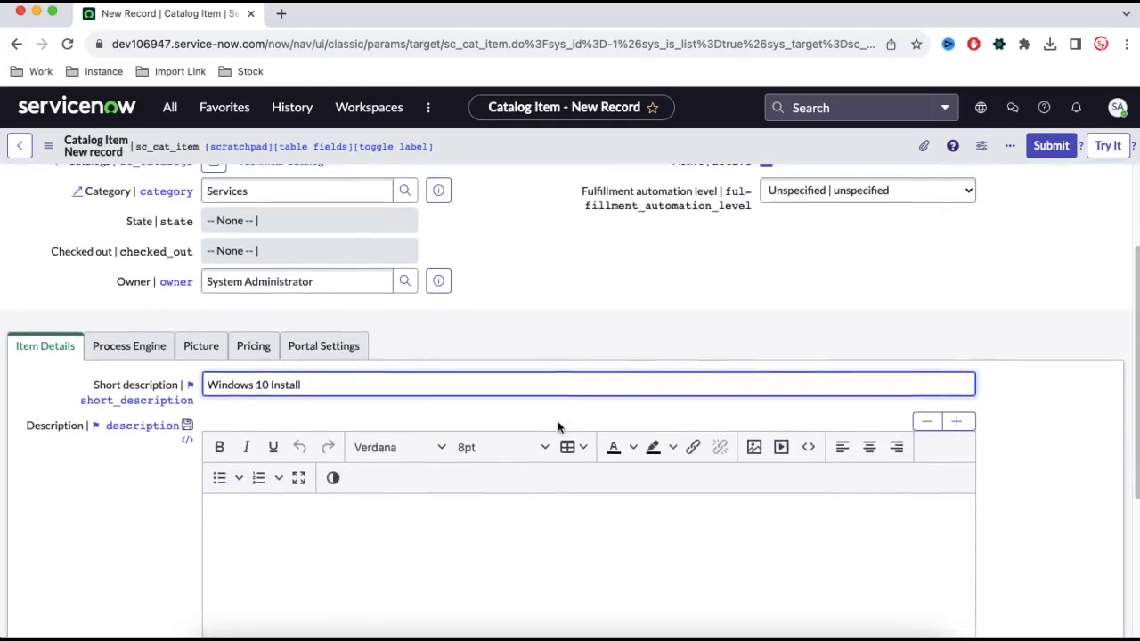
{"action": "left_click", "coordinate": [367, 532]}
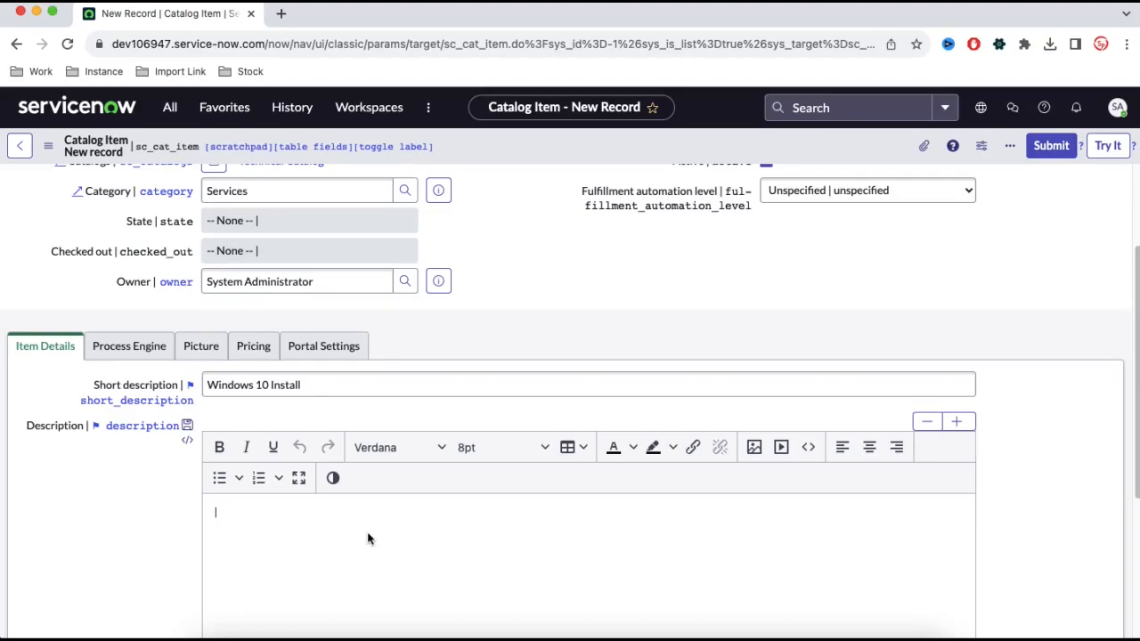
{"action": "type", "text": "You can Install Windows 10"}
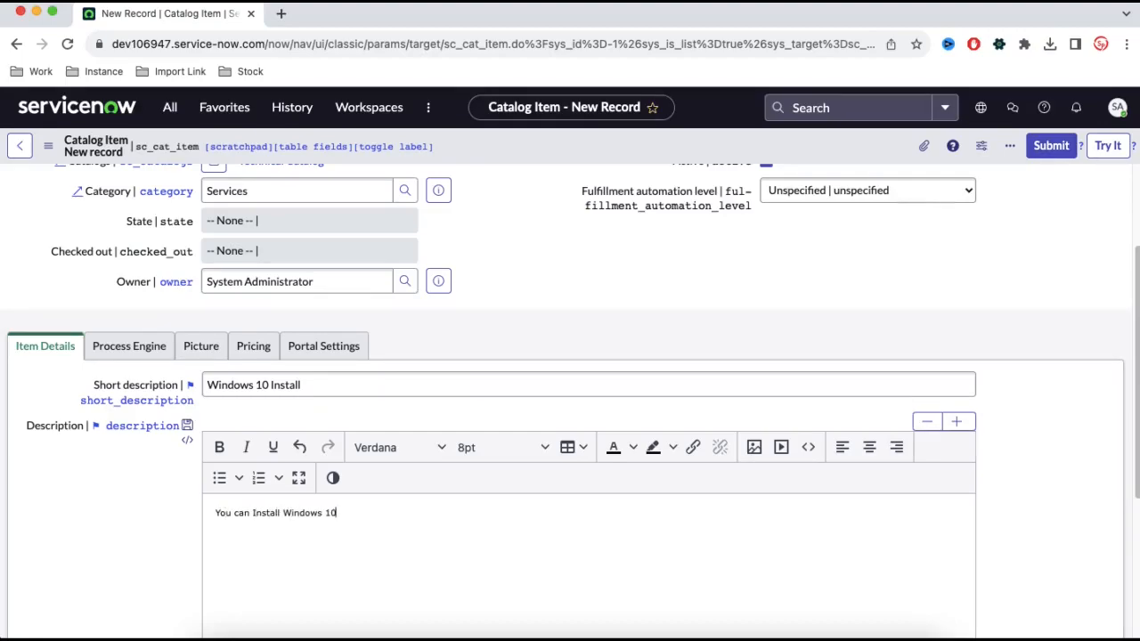
{"action": "type", "text": " by orderding this item"}
{"action": "mouse_move", "coordinate": [373, 513]}
{"action": "left_click", "coordinate": [377, 402]}
{"action": "scroll", "coordinate": [577, 340], "scroll_direction": "down", "scroll_amount": 2}
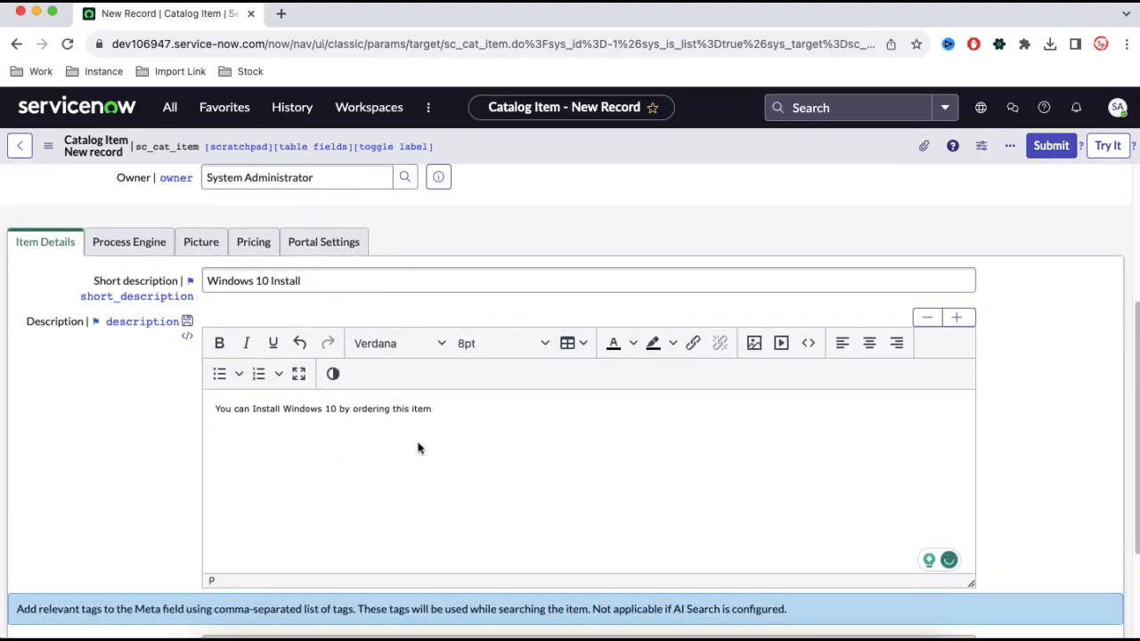
{"action": "right_click", "coordinate": [581, 146]}
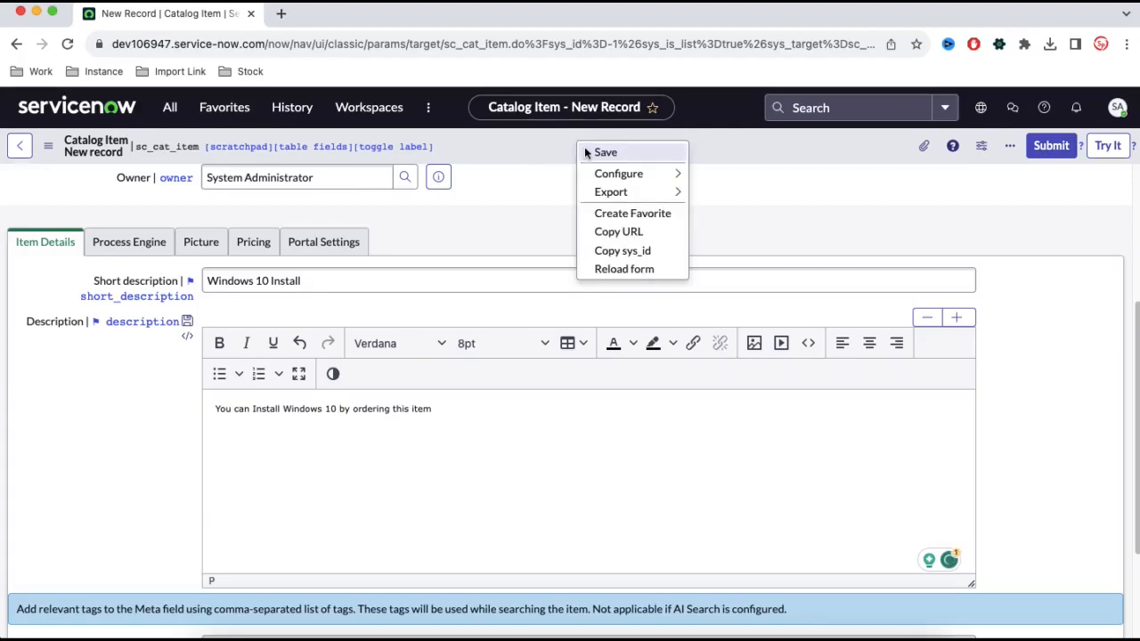
{"action": "left_click", "coordinate": [586, 153]}
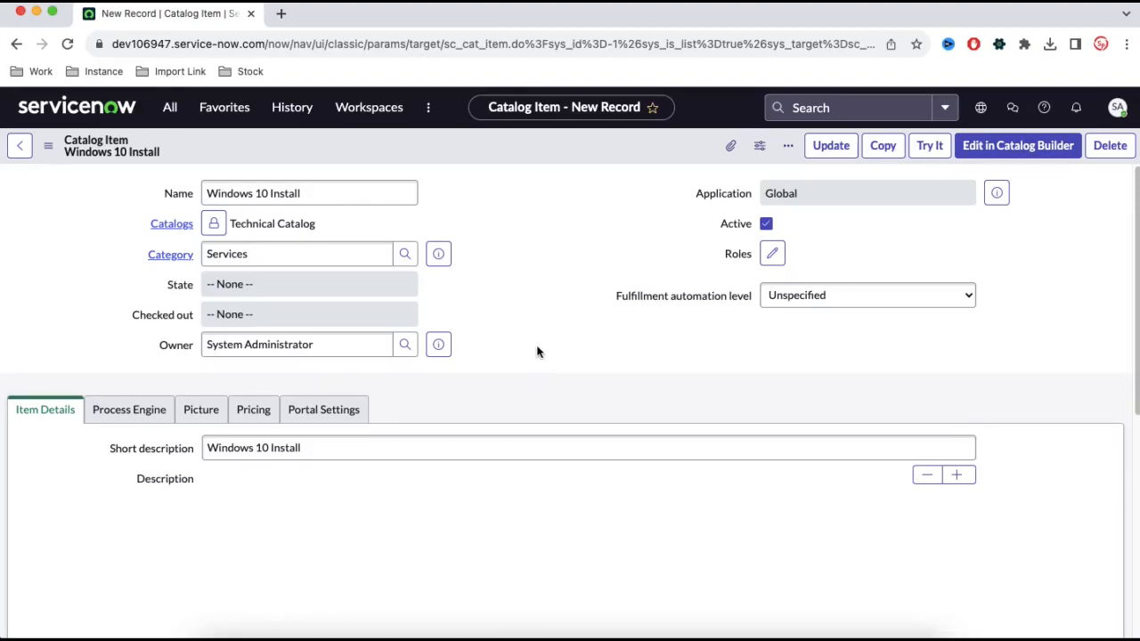
{"action": "scroll", "coordinate": [533, 353], "scroll_direction": "down", "scroll_amount": 10}
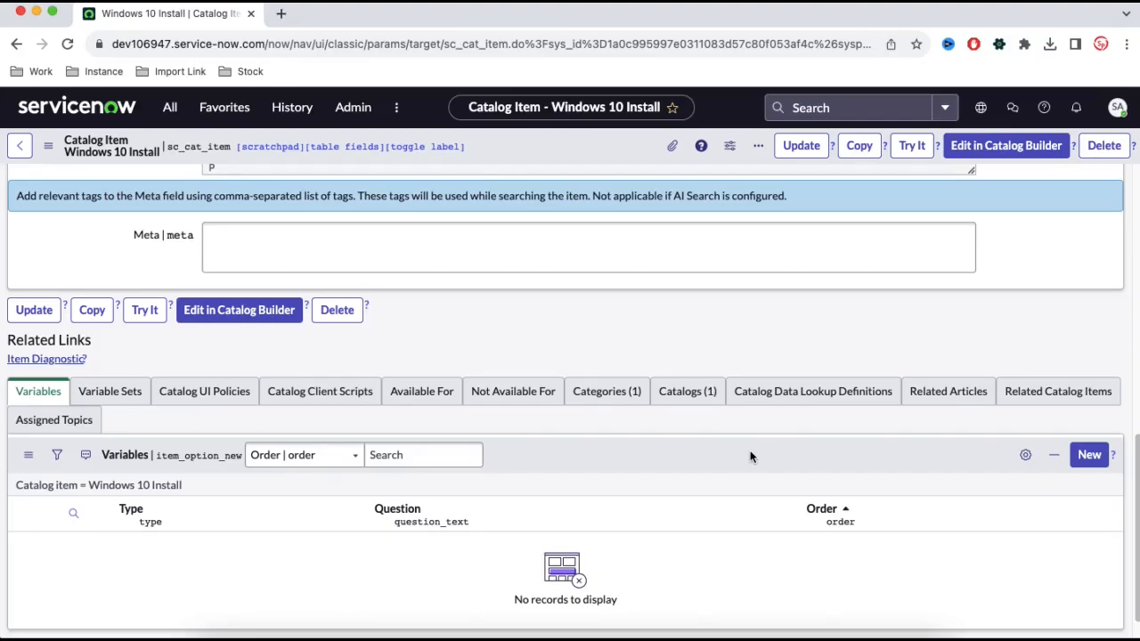
{"action": "left_click", "coordinate": [1082, 457]}
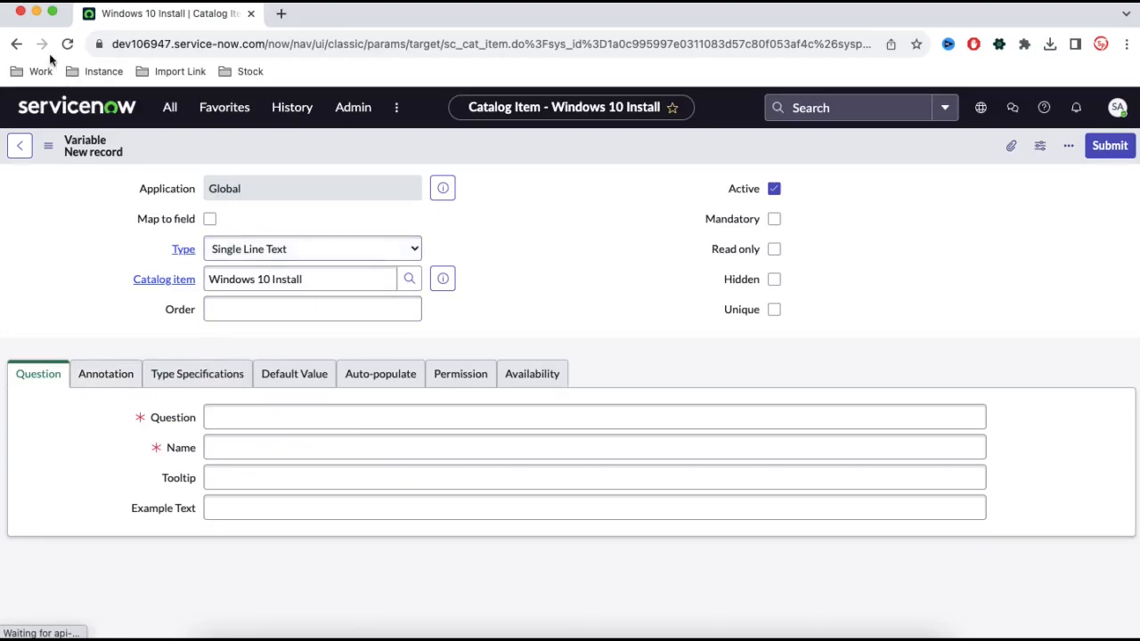
{"action": "left_click", "coordinate": [16, 43]}
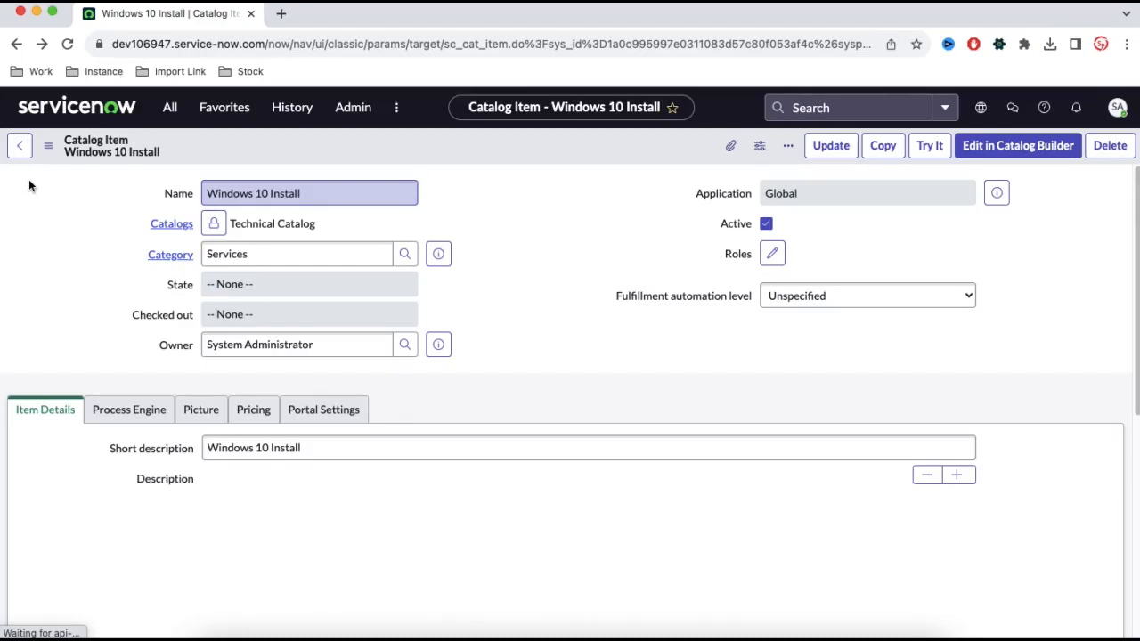
Add a Single Line Text variable to the catalog item with the question "What is your Serial Number" and order 10
{"action": "scroll", "coordinate": [91, 329], "scroll_direction": "down", "scroll_amount": 10}
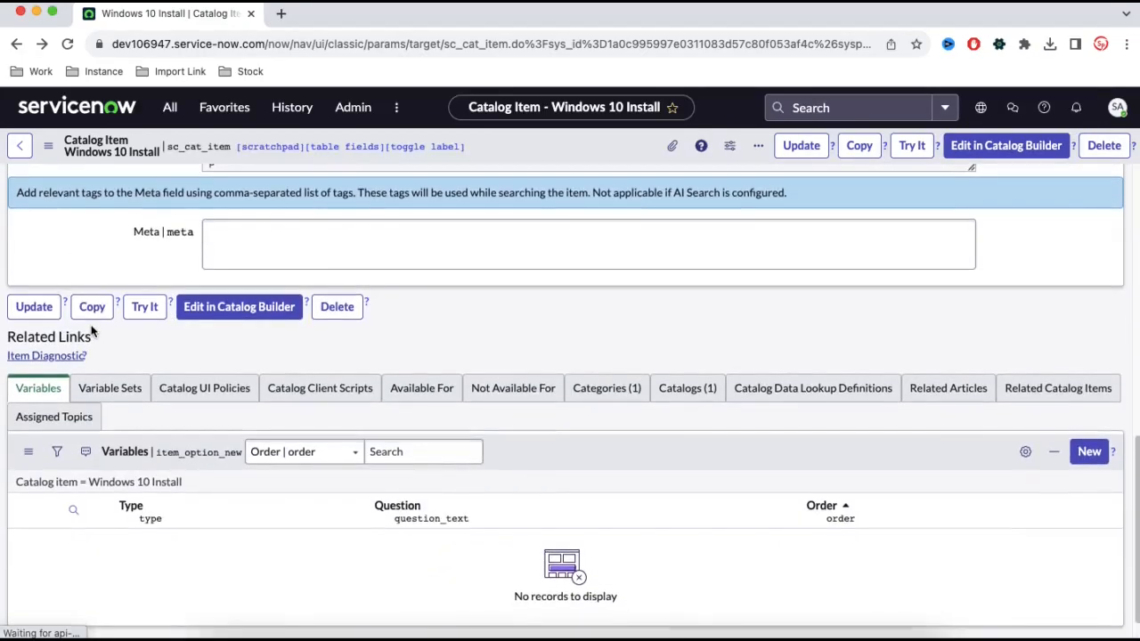
{"action": "left_click", "coordinate": [45, 391]}
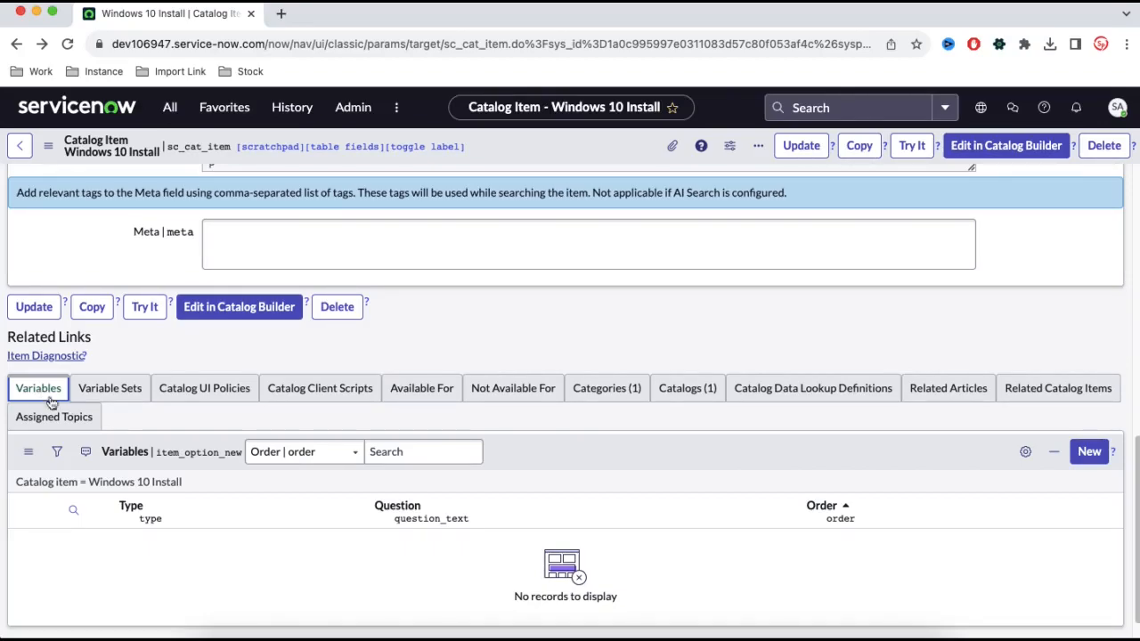
{"action": "left_click", "coordinate": [1098, 454]}
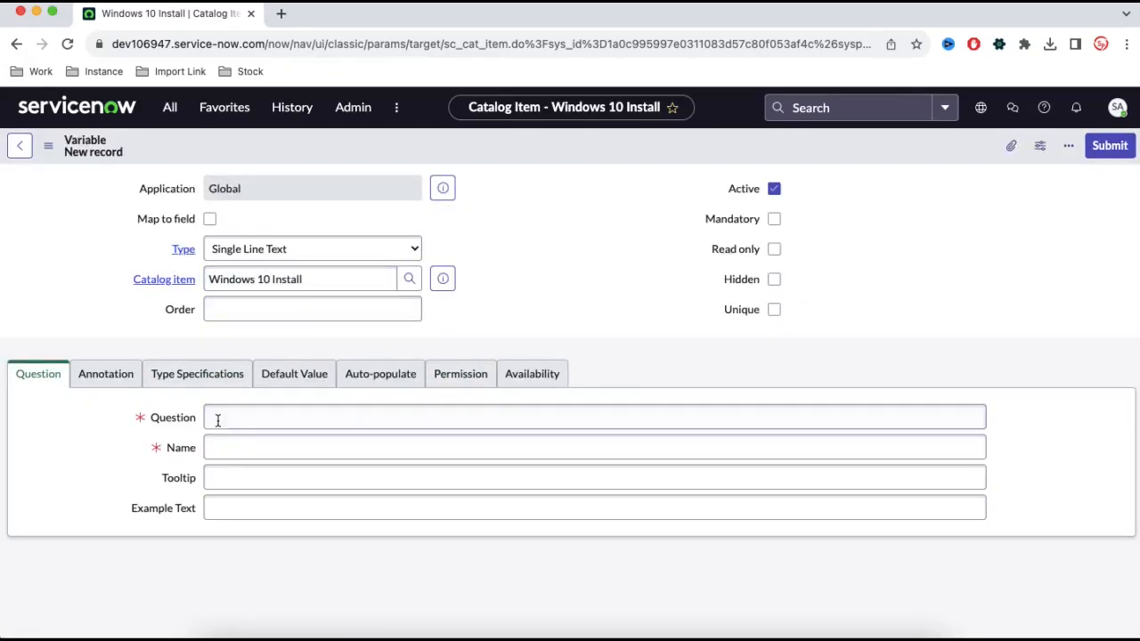
{"action": "left_click", "coordinate": [217, 419]}
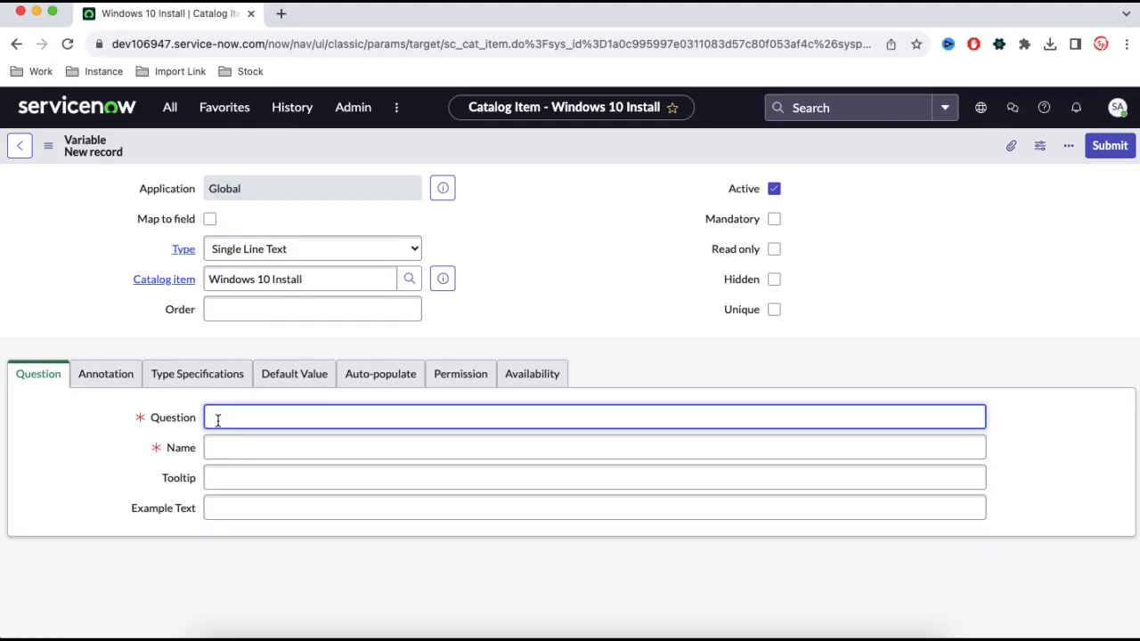
{"action": "type", "text": "What is your Serial Number"}
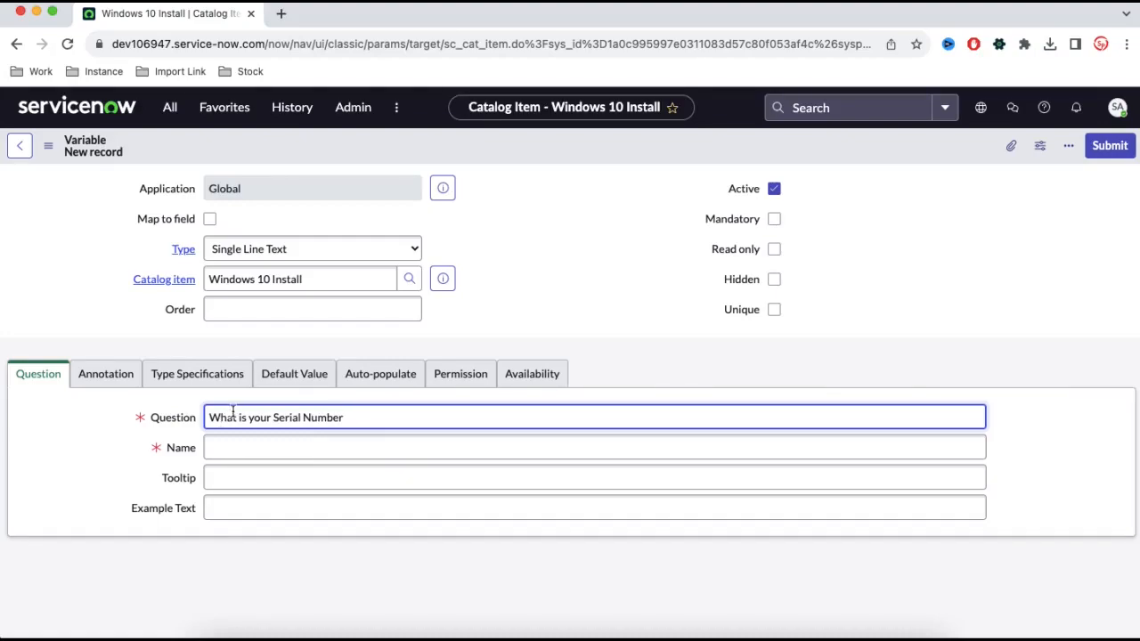
{"action": "left_click", "coordinate": [272, 310]}
{"action": "type", "text": "10"}
{"action": "left_click", "coordinate": [1102, 155]}
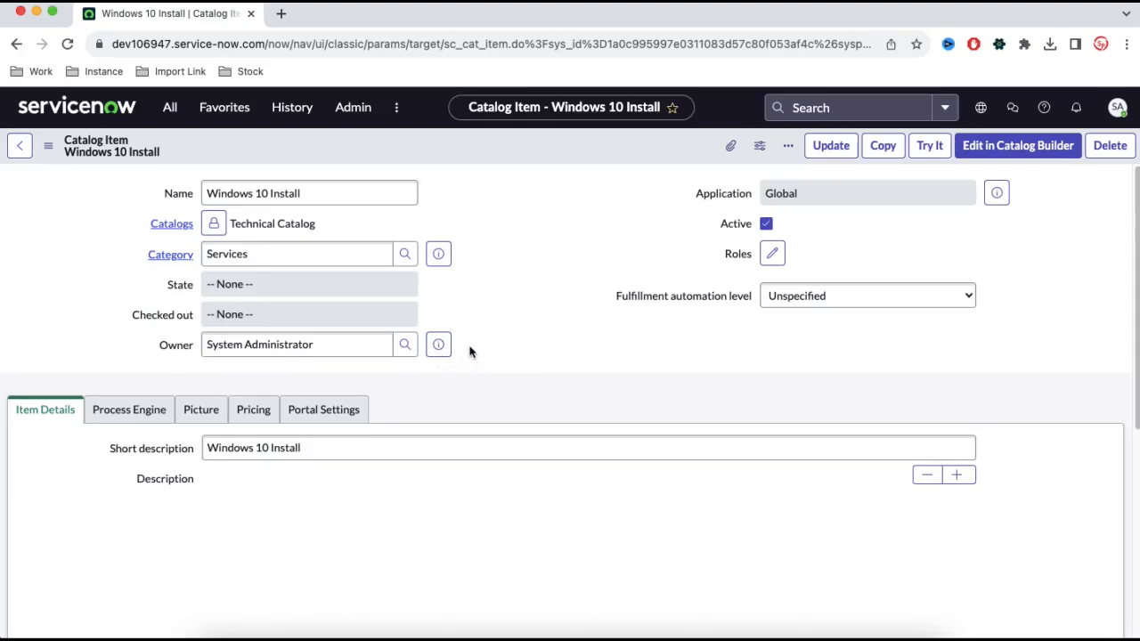
Start another variable for the item with order 20 and the question "How long you need this software"
{"action": "scroll", "coordinate": [469, 351], "scroll_direction": "down", "scroll_amount": 10}
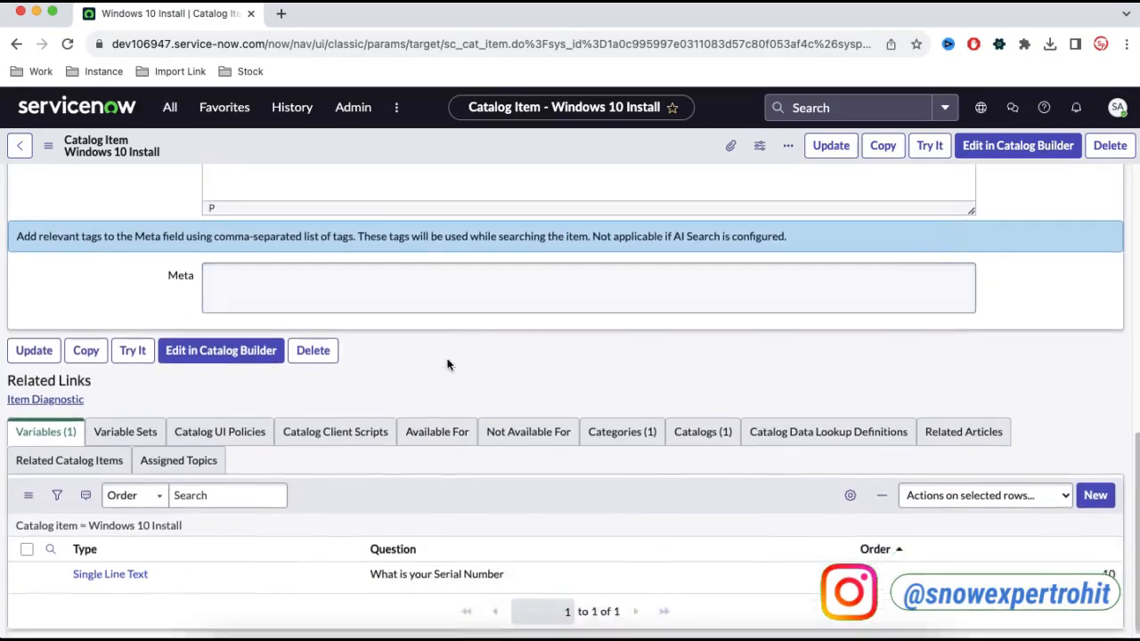
{"action": "double_click", "coordinate": [450, 365]}
{"action": "scroll", "coordinate": [450, 365], "scroll_direction": "down", "scroll_amount": 1}
{"action": "left_click", "coordinate": [1094, 449]}
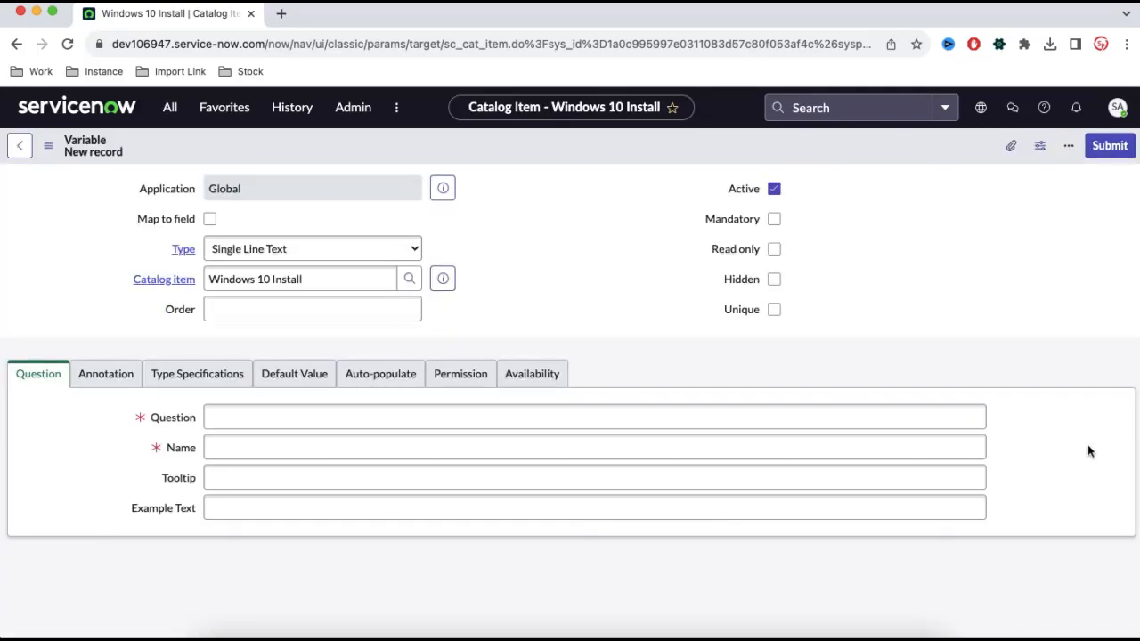
{"action": "left_click", "coordinate": [364, 304]}
{"action": "type", "text": "20"}
{"action": "left_click", "coordinate": [296, 413]}
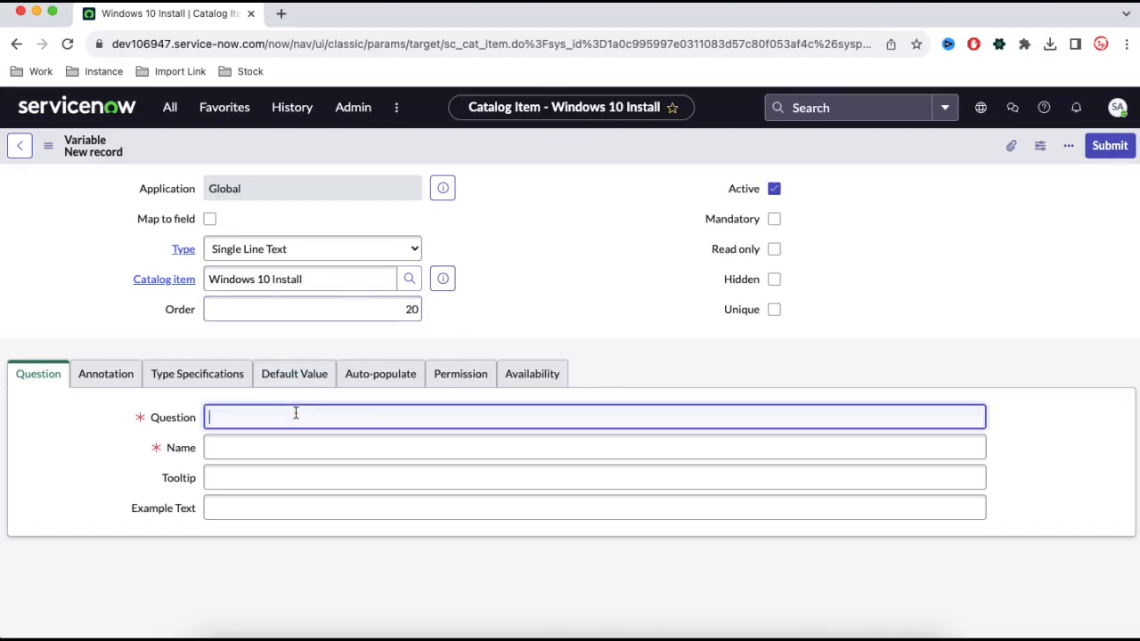
{"action": "type", "text": "How long you need this software"}
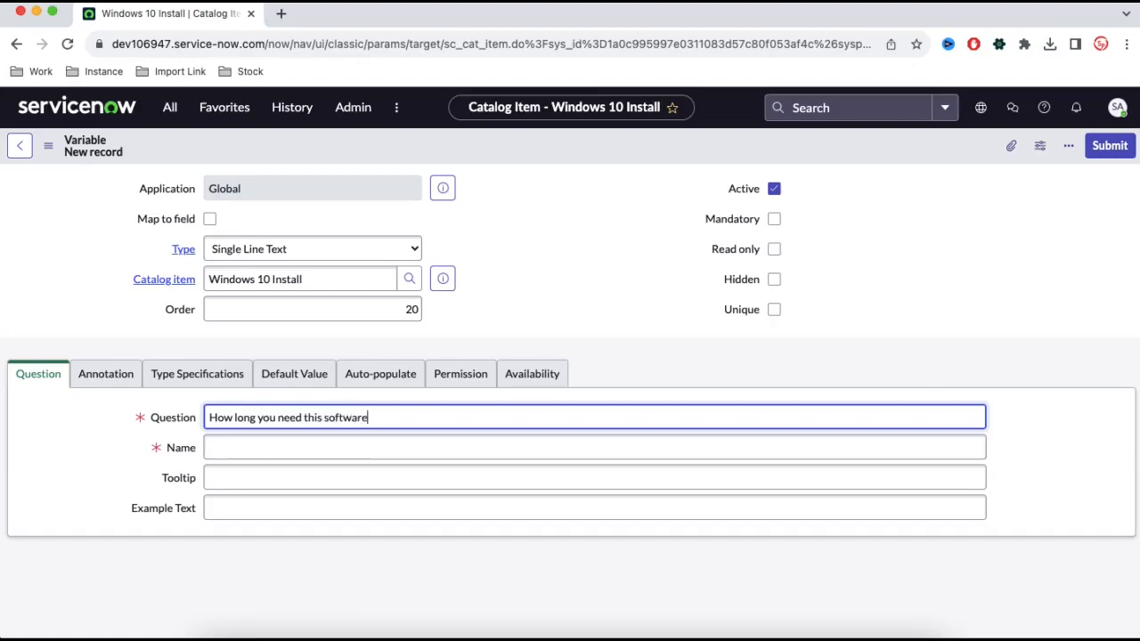
Set the new variable's name to how_long
{"action": "left_click", "coordinate": [293, 447]}
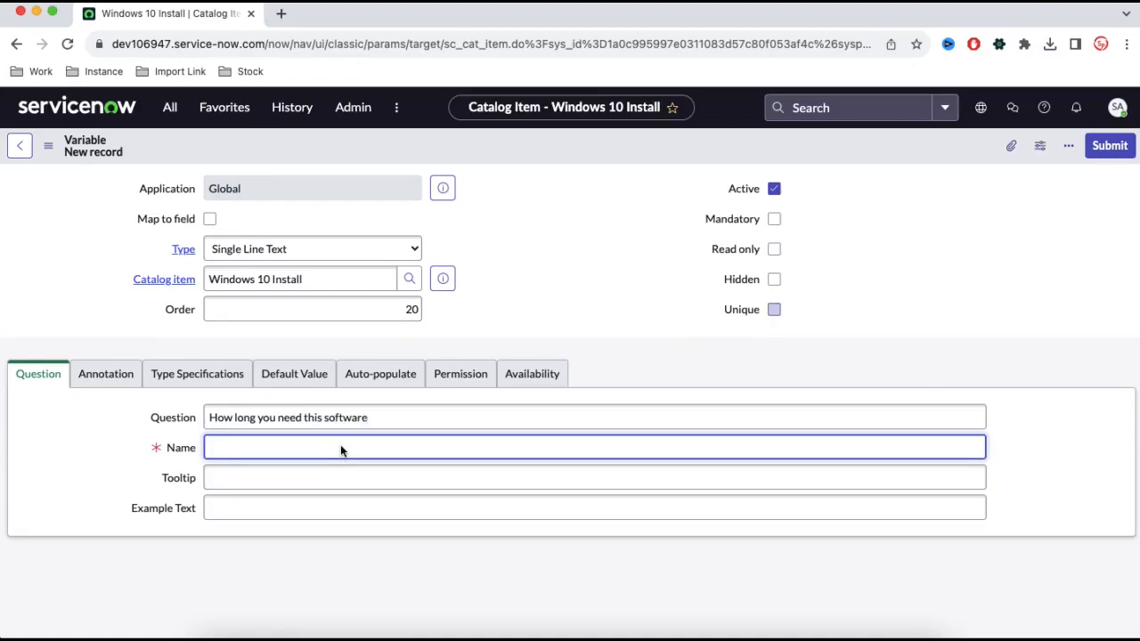
{"action": "left_click", "coordinate": [442, 418]}
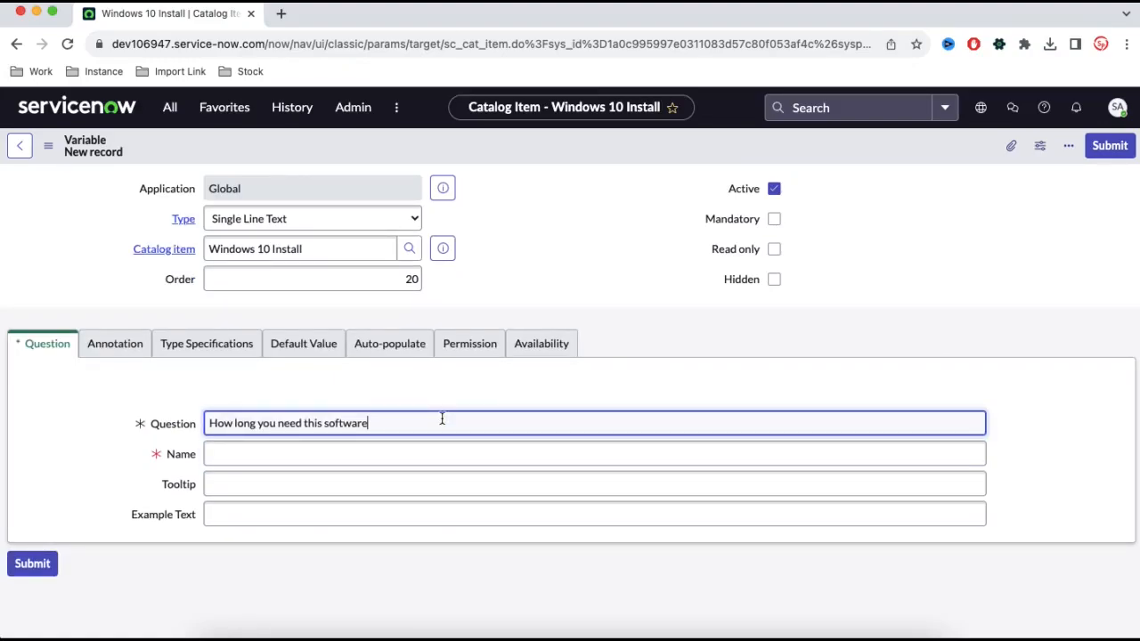
{"action": "left_click", "coordinate": [435, 448]}
{"action": "type", "text": "how_long"}
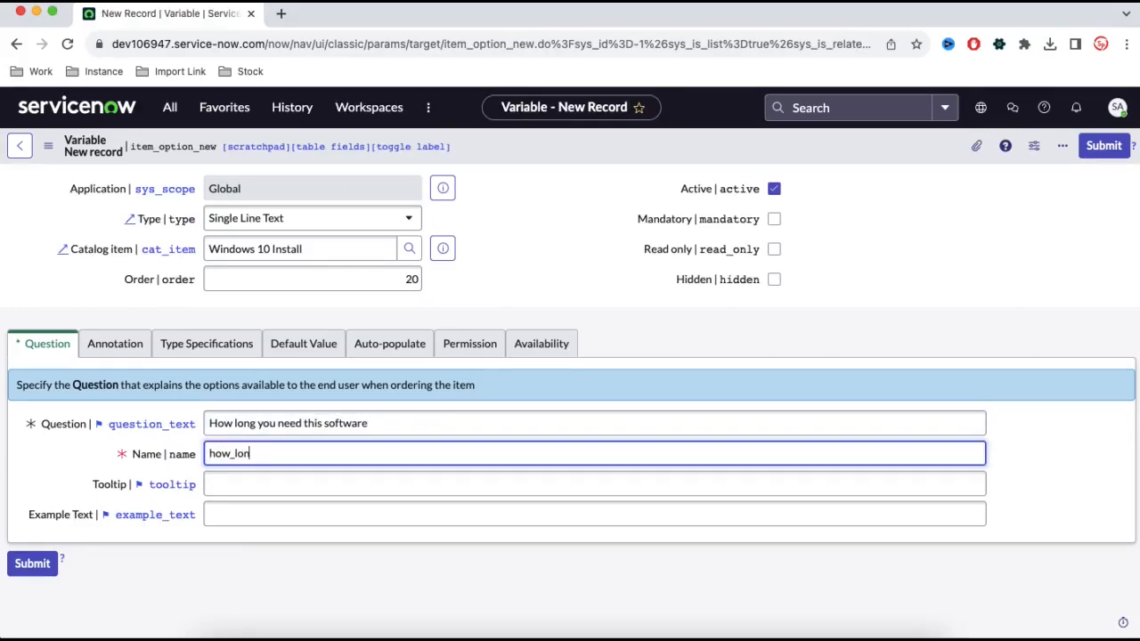
Set the how_long variable's type to Date/Time and submit it to the Windows 10 Install item
{"action": "left_click", "coordinate": [406, 220]}
{"action": "type", "text": "date"}
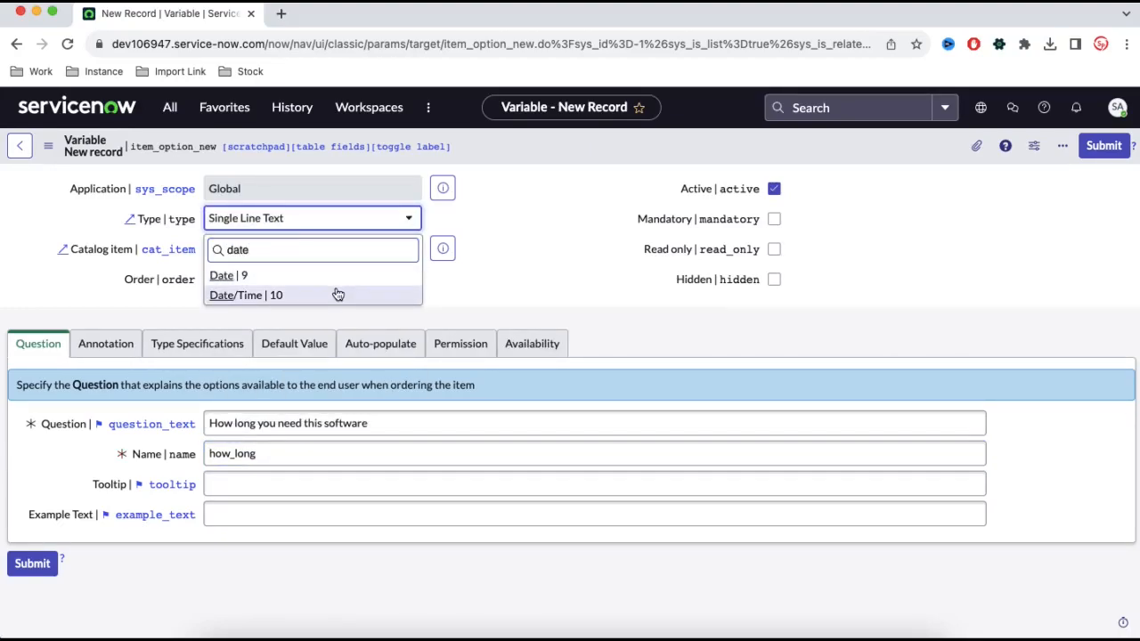
{"action": "left_click", "coordinate": [339, 294]}
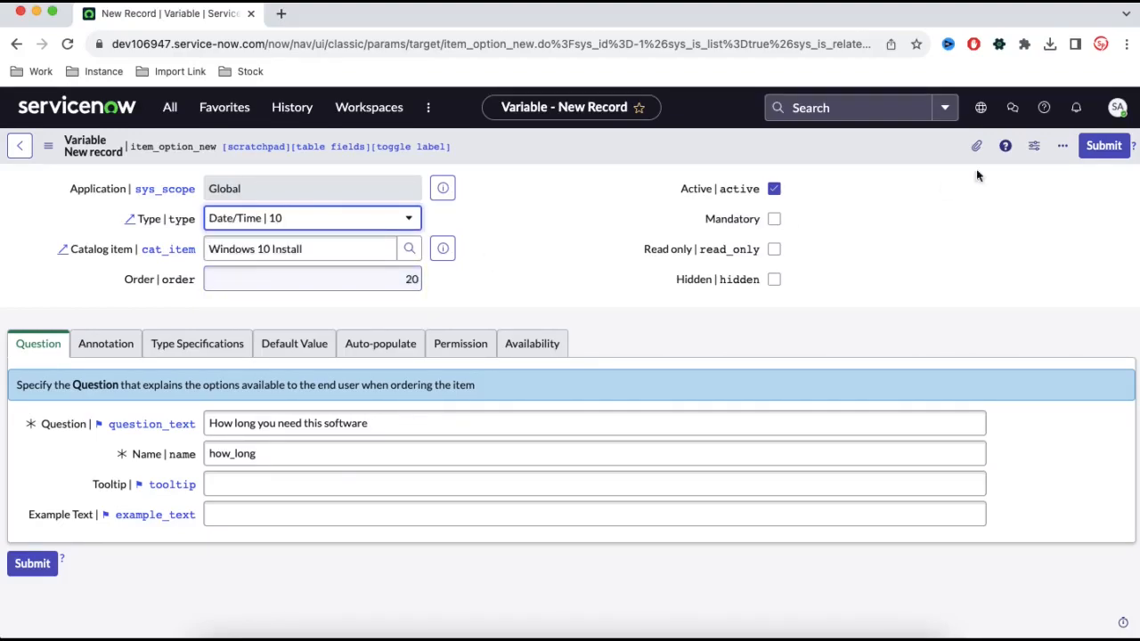
{"action": "left_click", "coordinate": [1103, 146]}
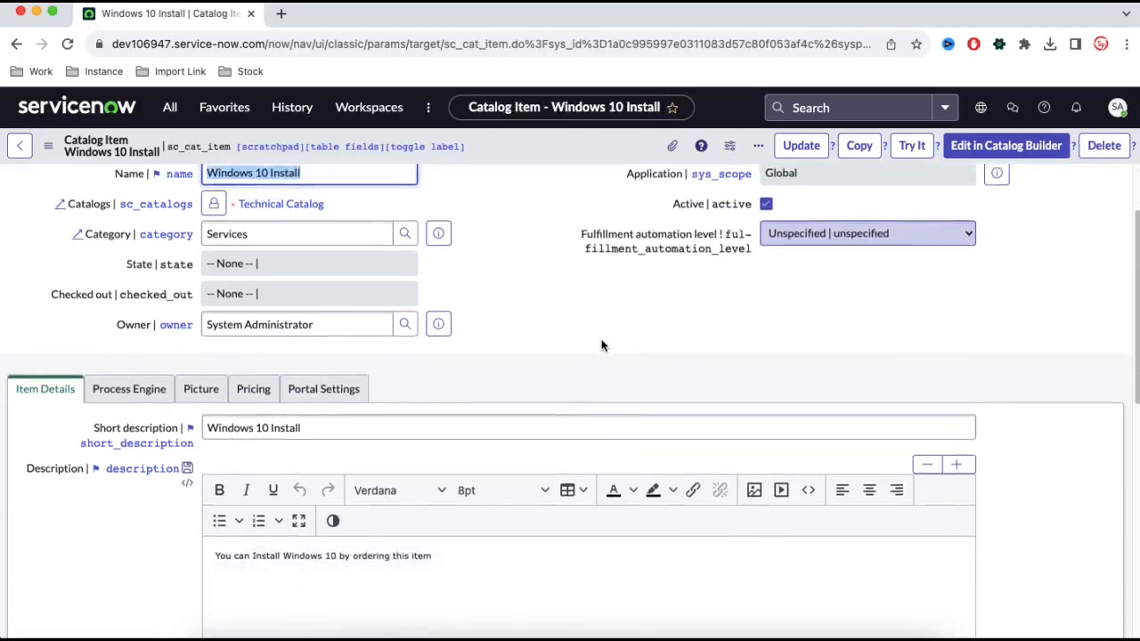
Review the Windows 10 Install item's variables and try out its order form to examine both questions
{"action": "scroll", "coordinate": [604, 346], "scroll_direction": "up", "scroll_amount": 2}
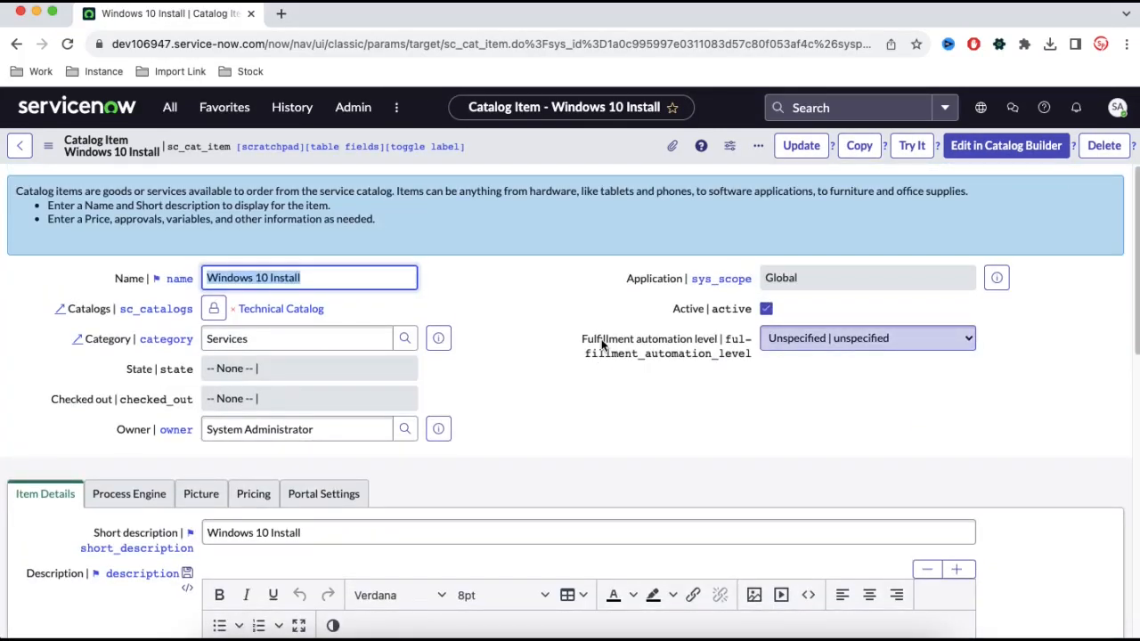
{"action": "scroll", "coordinate": [471, 326], "scroll_direction": "down", "scroll_amount": 8}
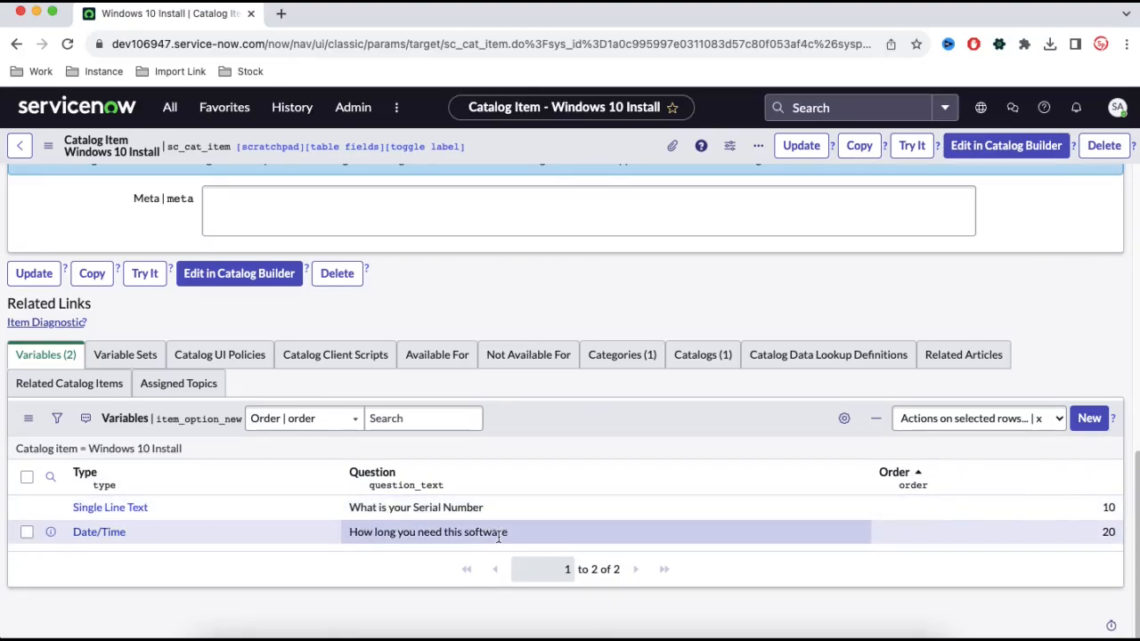
{"action": "scroll", "coordinate": [464, 537], "scroll_direction": "up", "scroll_amount": 5}
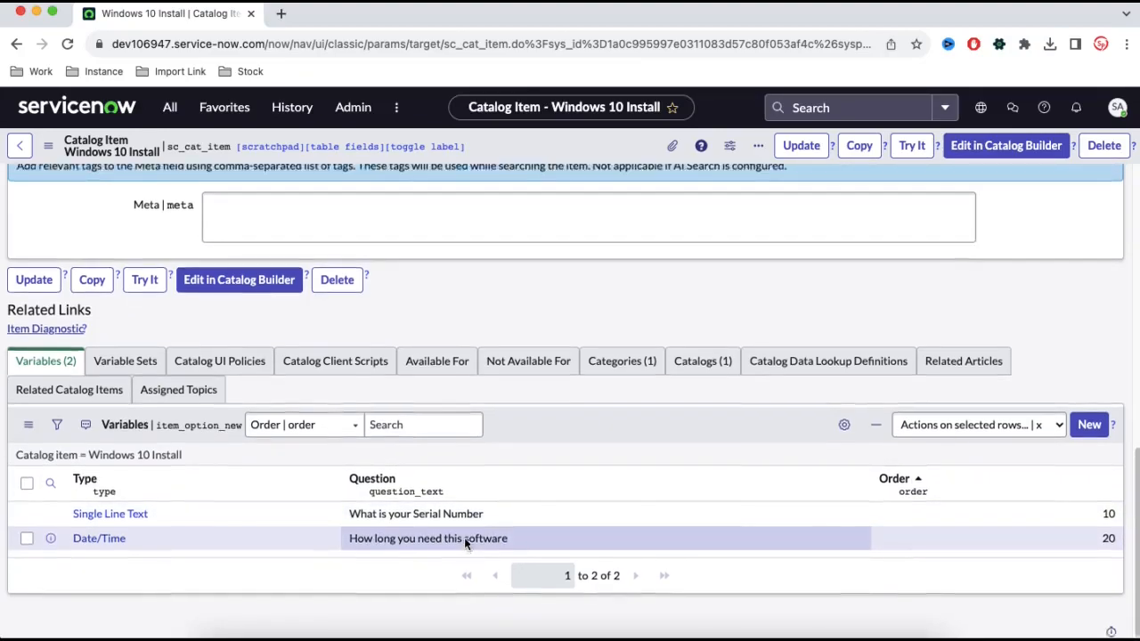
{"action": "scroll", "coordinate": [464, 538], "scroll_direction": "down", "scroll_amount": 4}
{"action": "scroll", "coordinate": [464, 538], "scroll_direction": "up", "scroll_amount": 10}
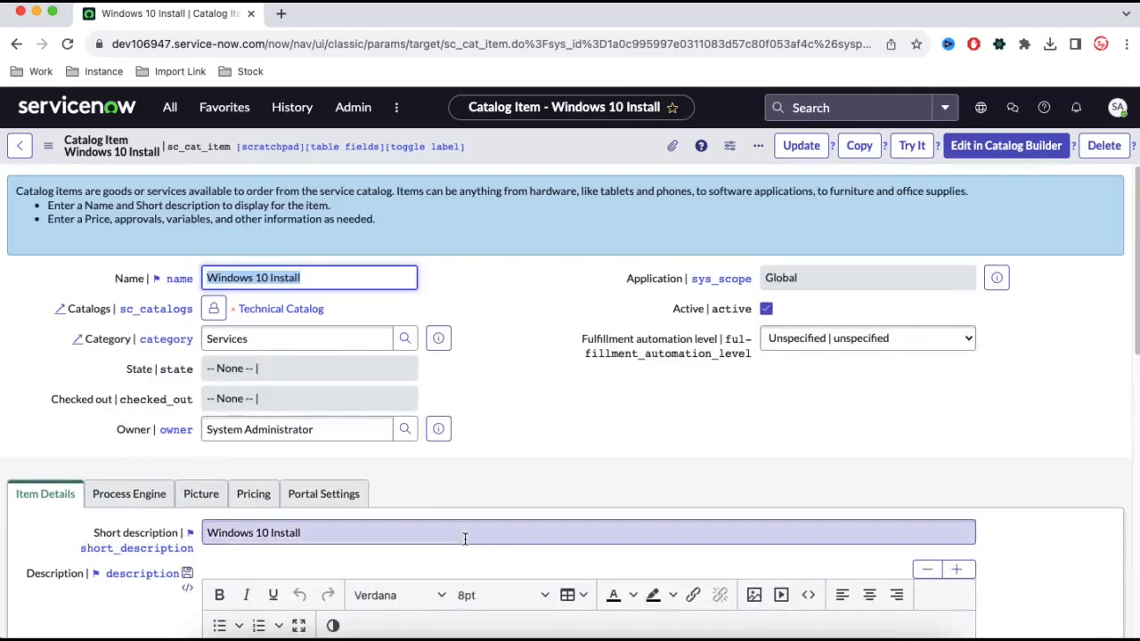
{"action": "left_click", "coordinate": [910, 147]}
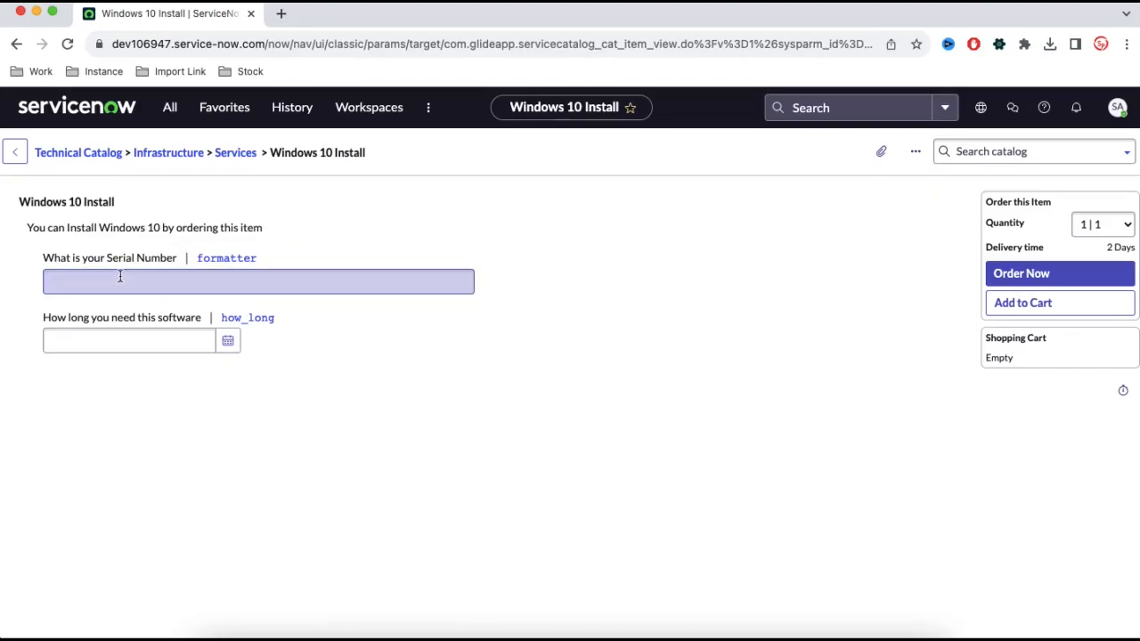
{"action": "left_click", "coordinate": [113, 335]}
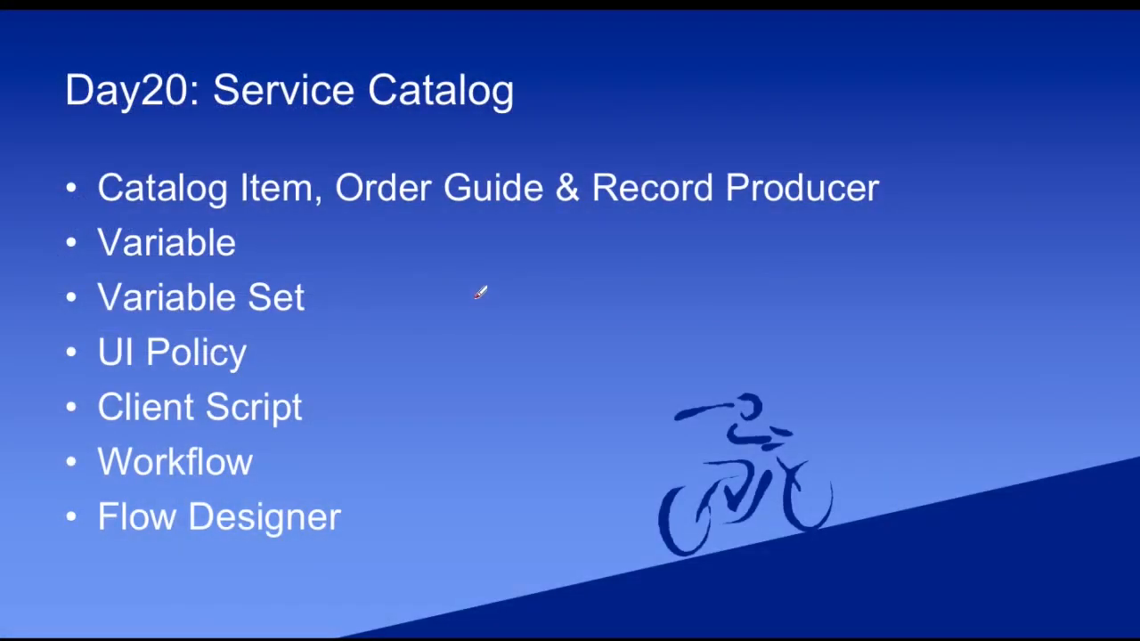
{"action": "left_click_drag", "start_coordinate": [478, 289], "coordinate": [481, 339]}
{"action": "left_click_drag", "start_coordinate": [478, 290], "coordinate": [559, 384]}
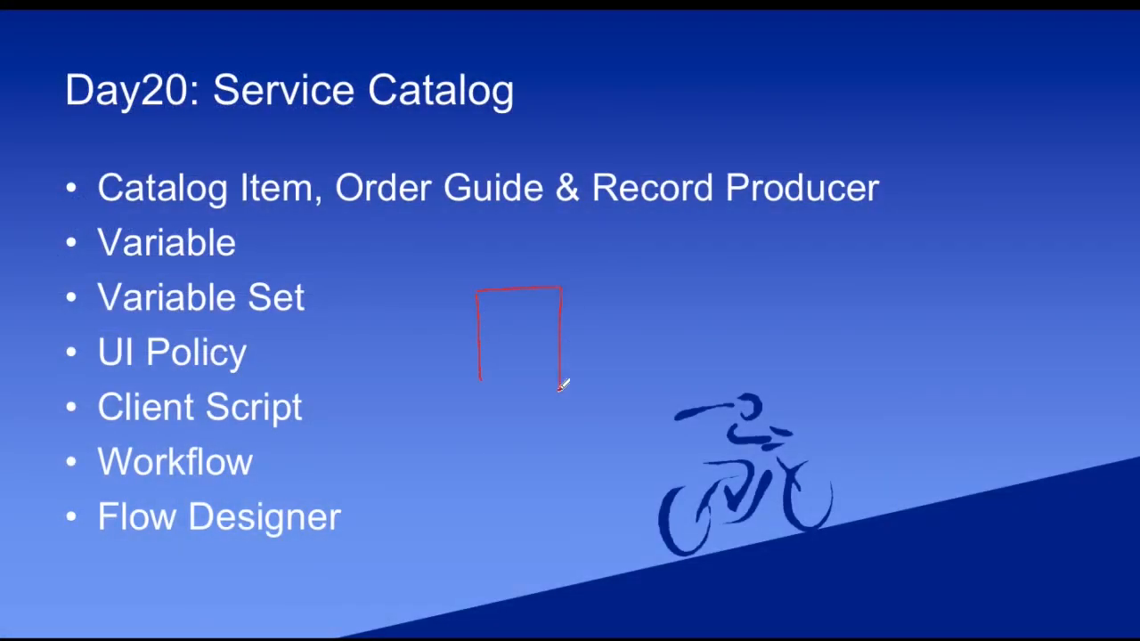
{"action": "left_click_drag", "start_coordinate": [482, 377], "coordinate": [561, 385]}
{"action": "mouse_move", "coordinate": [495, 343]}
{"action": "left_mouse_down"}
{"action": "mouse_move", "coordinate": [510, 342]}
{"action": "mouse_move", "coordinate": [542, 305]}
{"action": "left_mouse_up"}
{"action": "left_click_drag", "start_coordinate": [535, 360], "coordinate": [544, 375]}
{"action": "mouse_move", "coordinate": [562, 330]}
{"action": "left_mouse_down"}
{"action": "mouse_move", "coordinate": [654, 329]}
{"action": "mouse_move", "coordinate": [639, 338]}
{"action": "mouse_move", "coordinate": [667, 308]}
{"action": "mouse_move", "coordinate": [692, 333]}
{"action": "mouse_move", "coordinate": [711, 313]}
{"action": "mouse_move", "coordinate": [727, 331]}
{"action": "left_mouse_up"}
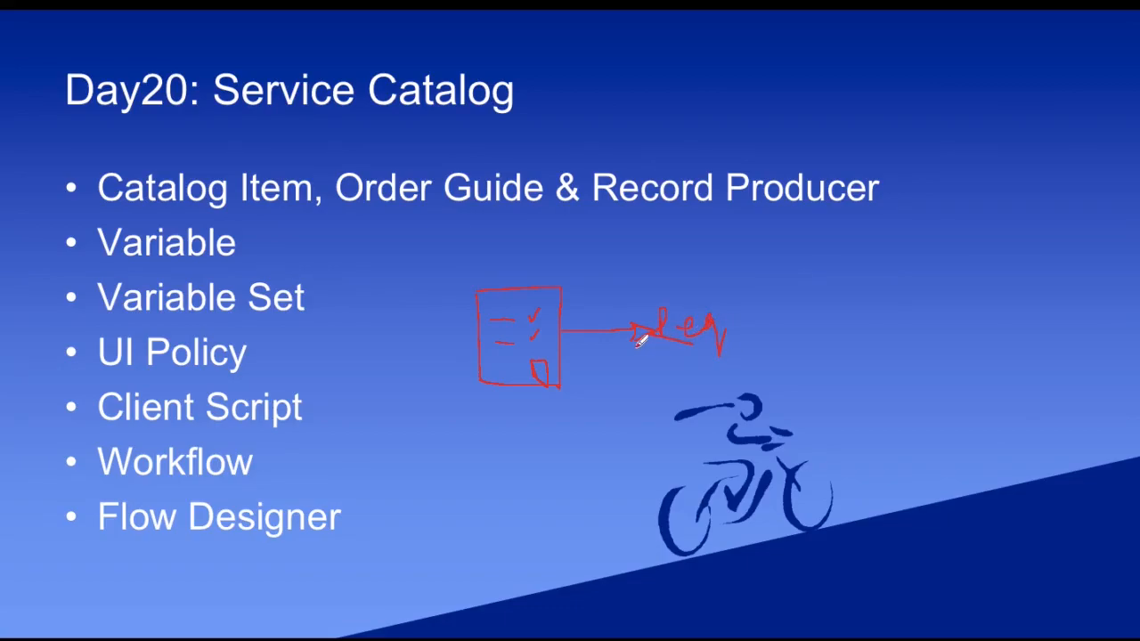
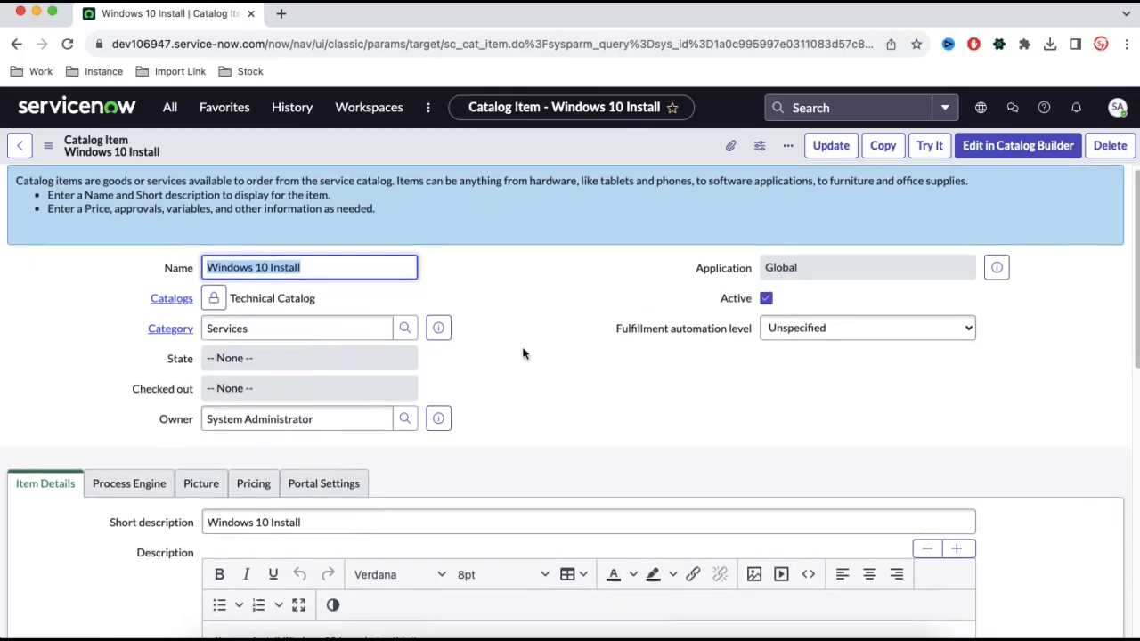
Search the application navigator for workflow and open the Workflow Editor
{"action": "scroll", "coordinate": [539, 351], "scroll_direction": "down", "scroll_amount": 3}
{"action": "scroll", "coordinate": [538, 352], "scroll_direction": "down", "scroll_amount": 5}
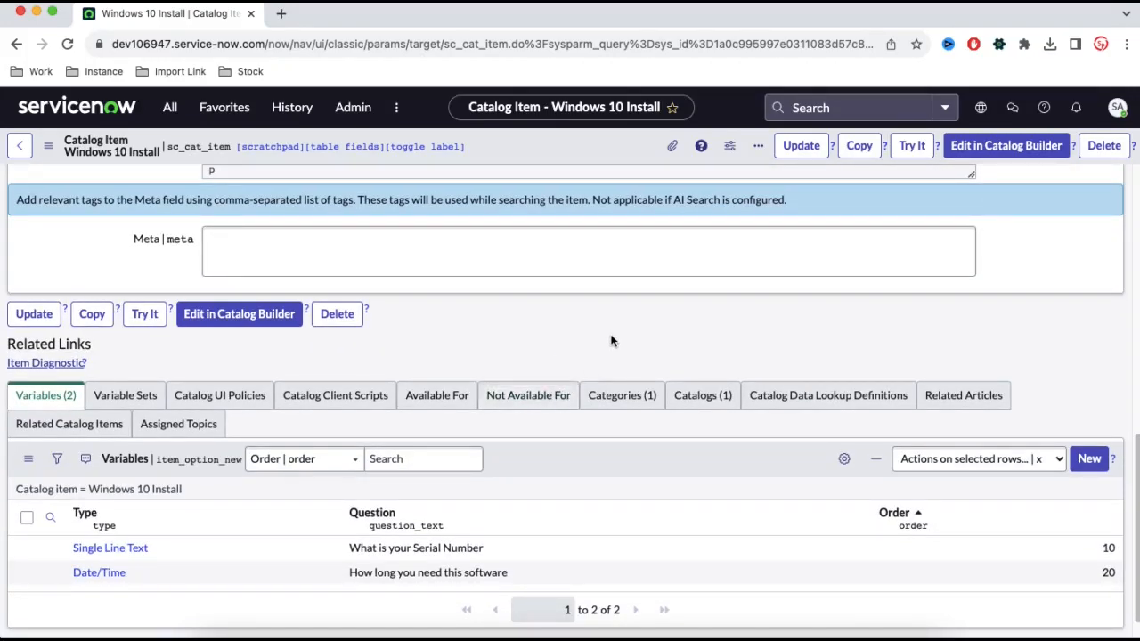
{"action": "scroll", "coordinate": [612, 335], "scroll_direction": "up", "scroll_amount": 8}
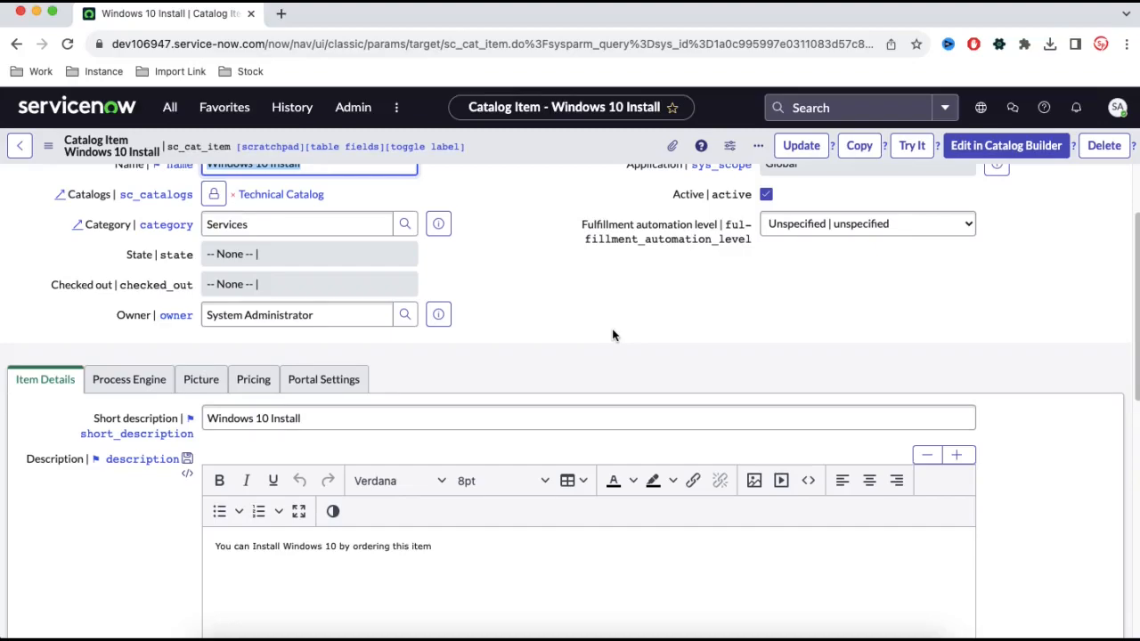
{"action": "left_click", "coordinate": [170, 107]}
{"action": "type", "text": "w"}
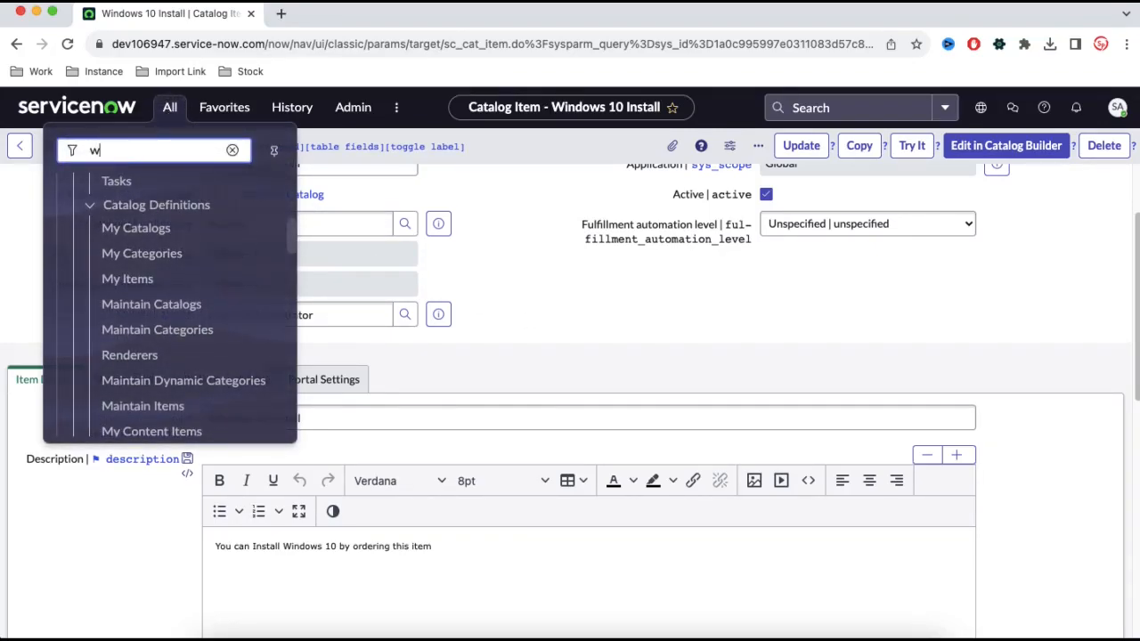
{"action": "type", "text": "orkflow"}
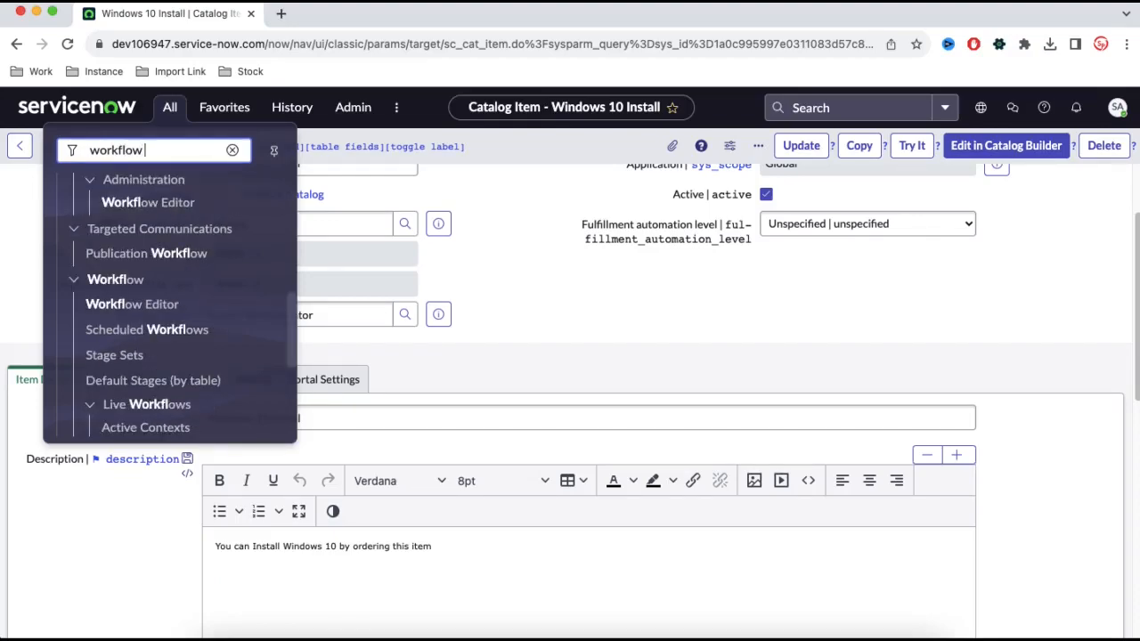
{"action": "left_click", "coordinate": [183, 330]}
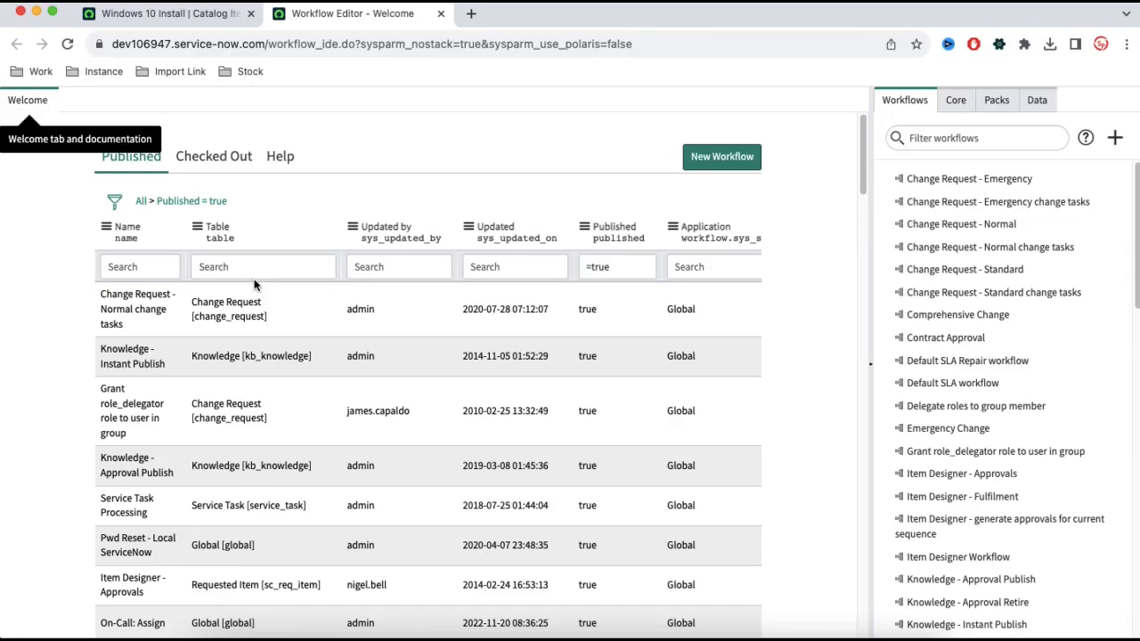
Start a new workflow and name it Windows 10 Install by copying the catalog item's name
{"action": "left_click", "coordinate": [715, 160]}
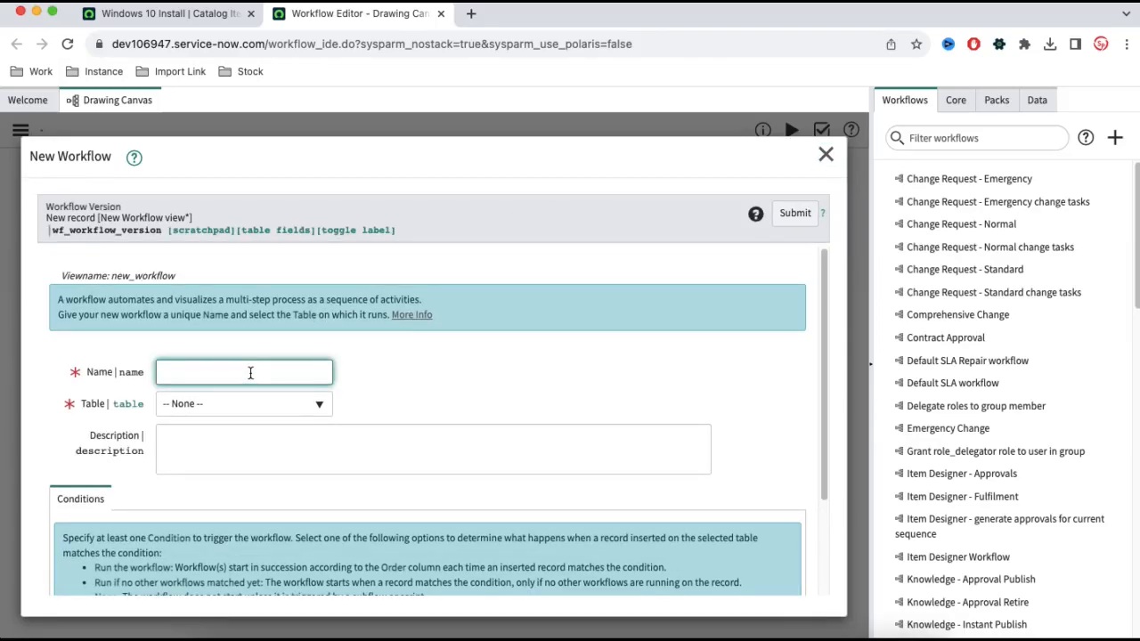
{"action": "left_click", "coordinate": [178, 13]}
{"action": "left_click", "coordinate": [330, 277]}
{"action": "key", "text": "super+a"}
{"action": "key", "text": "super+c"}
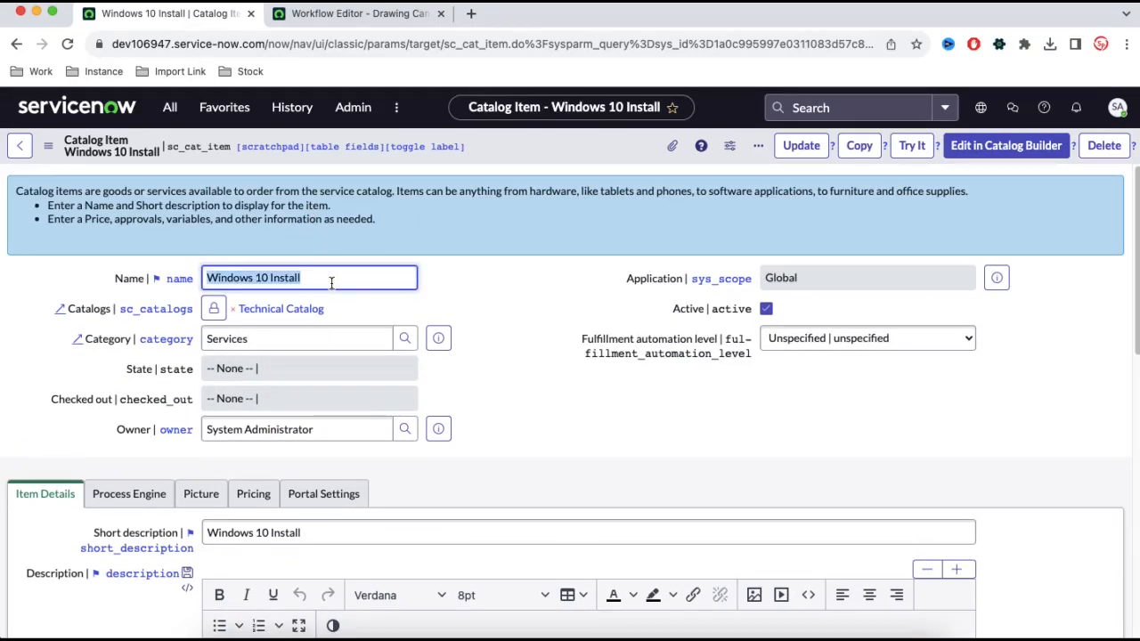
{"action": "left_click", "coordinate": [397, 13]}
{"action": "key", "text": "super+v"}
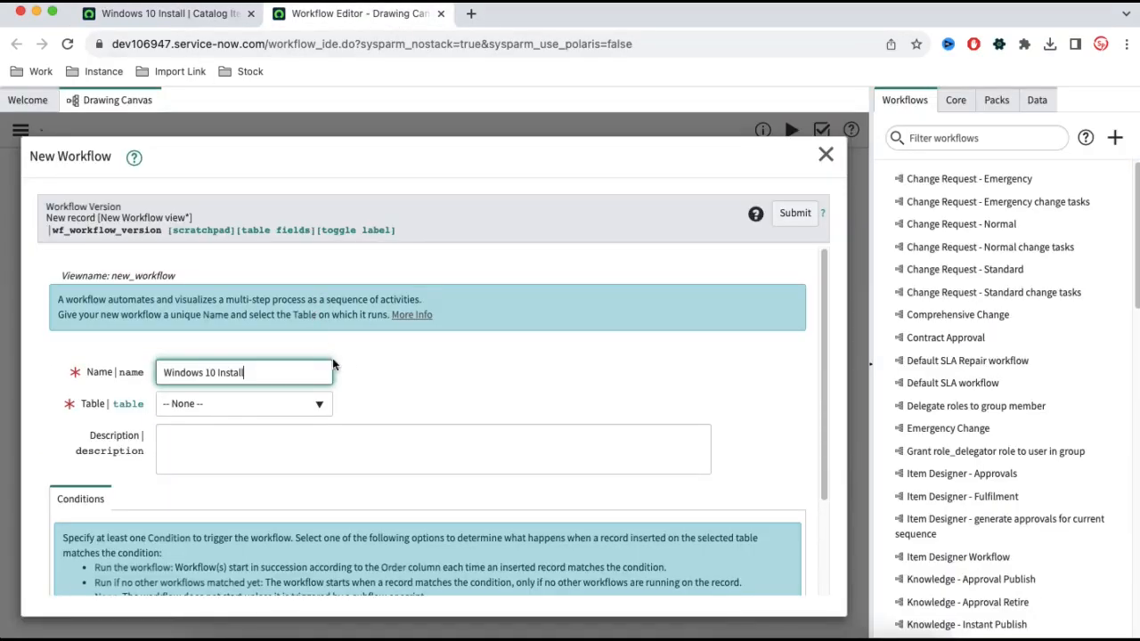
{"action": "left_click", "coordinate": [391, 365]}
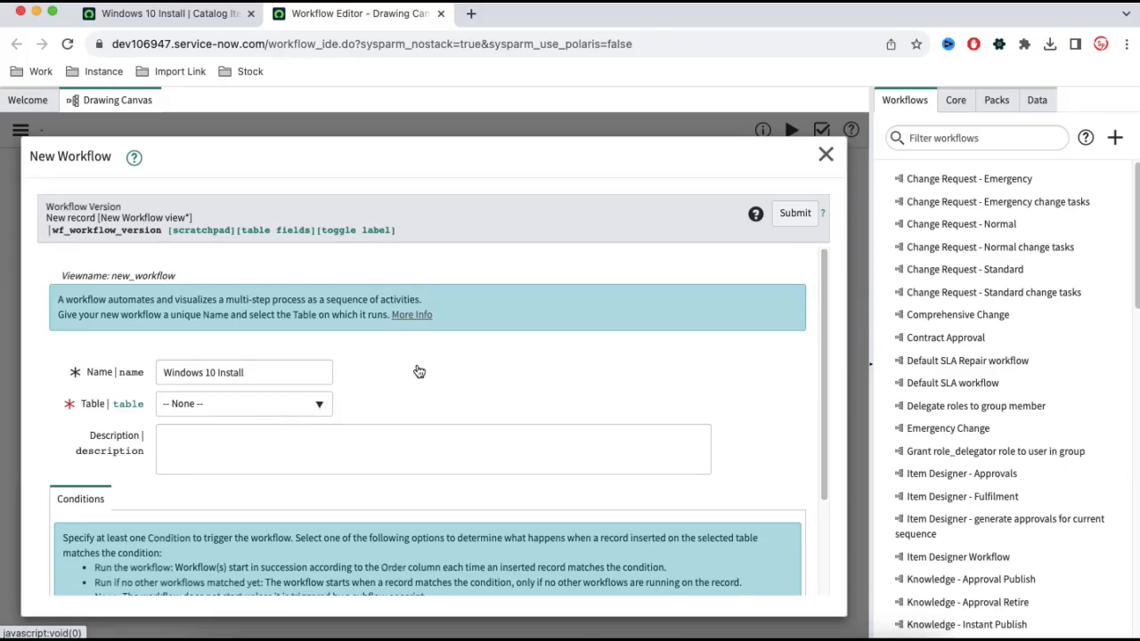
Set the new workflow's table to Requested Item [sc_req_item] and submit it with the default stage settings
{"action": "scroll", "coordinate": [419, 372], "scroll_direction": "down", "scroll_amount": 2}
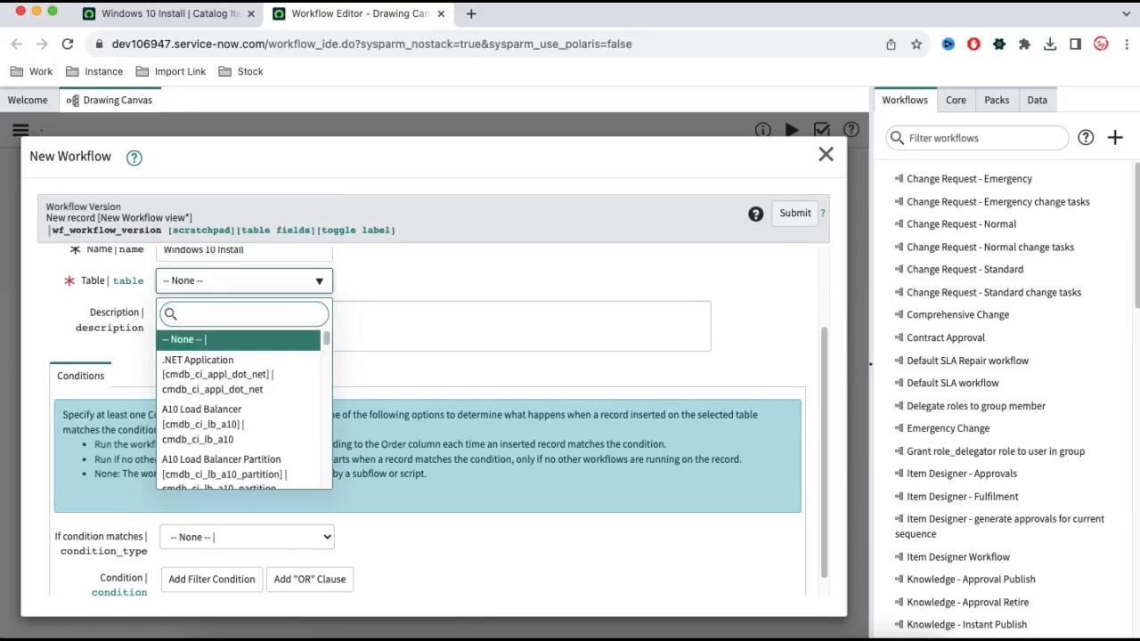
{"action": "type", "text": "sc_req_item"}
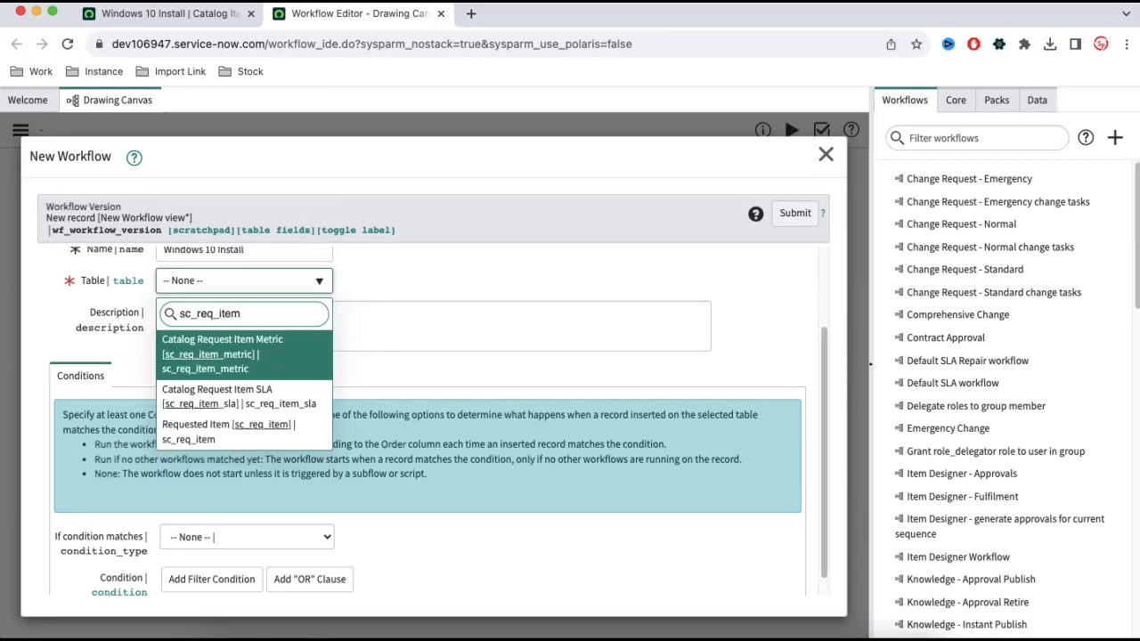
{"action": "left_click", "coordinate": [281, 438]}
{"action": "scroll", "coordinate": [719, 334], "scroll_direction": "up", "scroll_amount": 2}
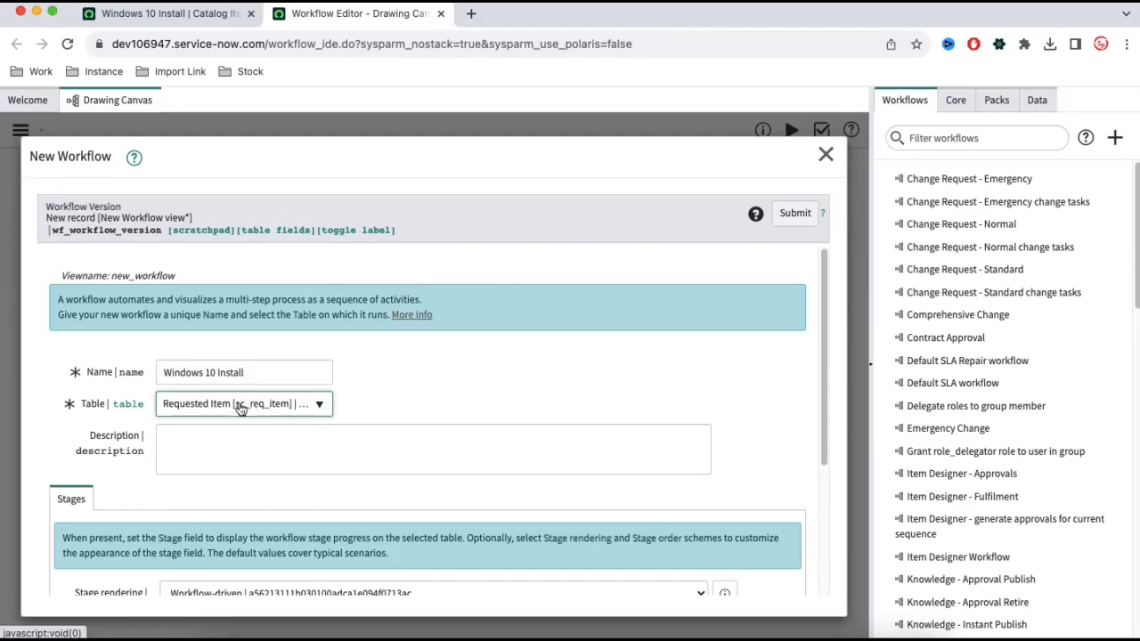
{"action": "scroll", "coordinate": [553, 396], "scroll_direction": "down", "scroll_amount": 5}
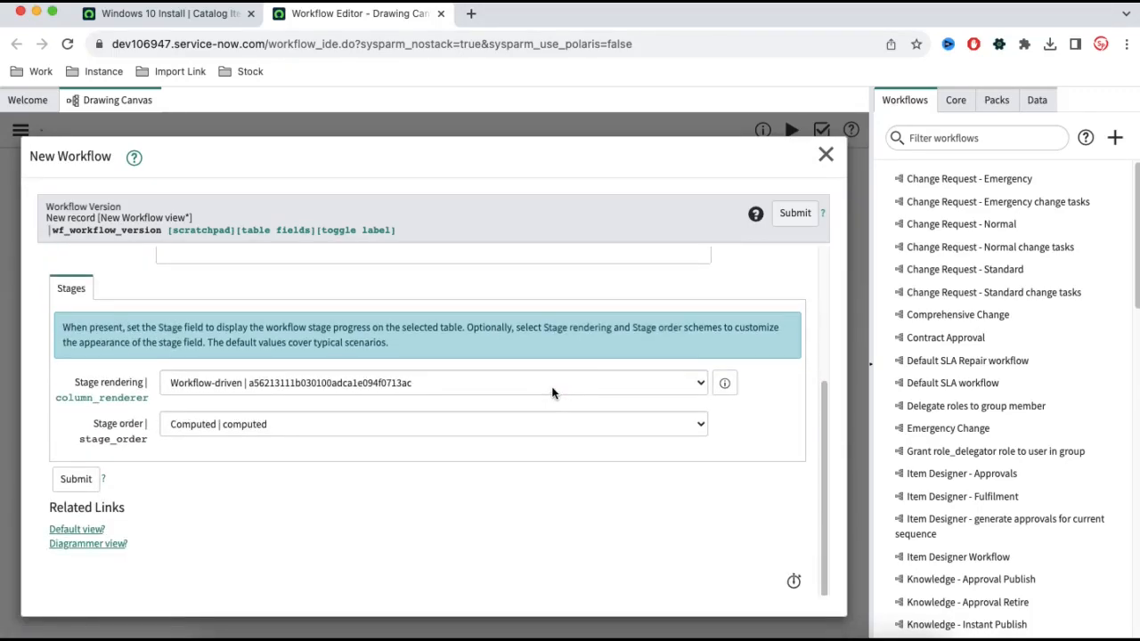
{"action": "left_click", "coordinate": [803, 220]}
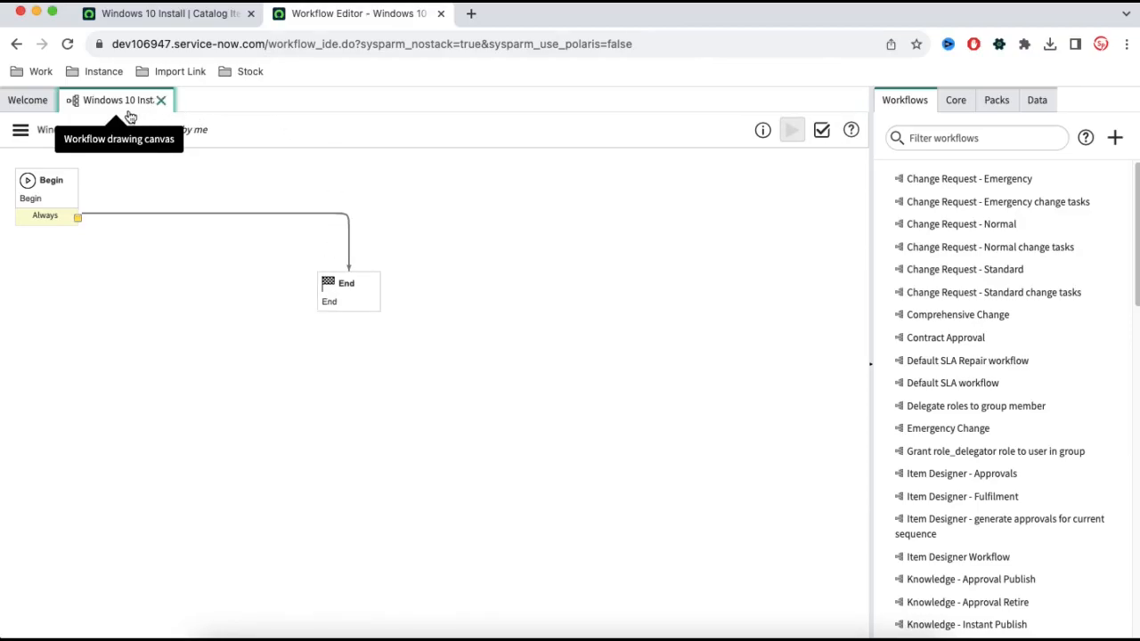
Assign the Windows 10 Install workflow as the catalog item's process engine and save the item while staying on its form
{"action": "left_click", "coordinate": [185, 16]}
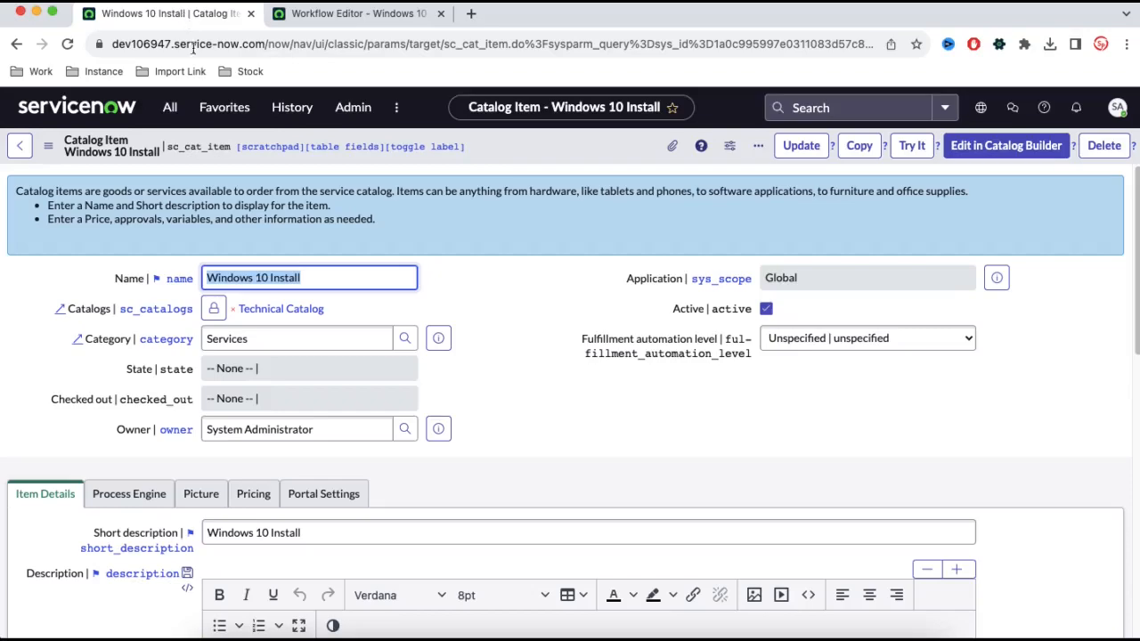
{"action": "scroll", "coordinate": [350, 378], "scroll_direction": "down", "scroll_amount": 3}
{"action": "left_click", "coordinate": [127, 331]}
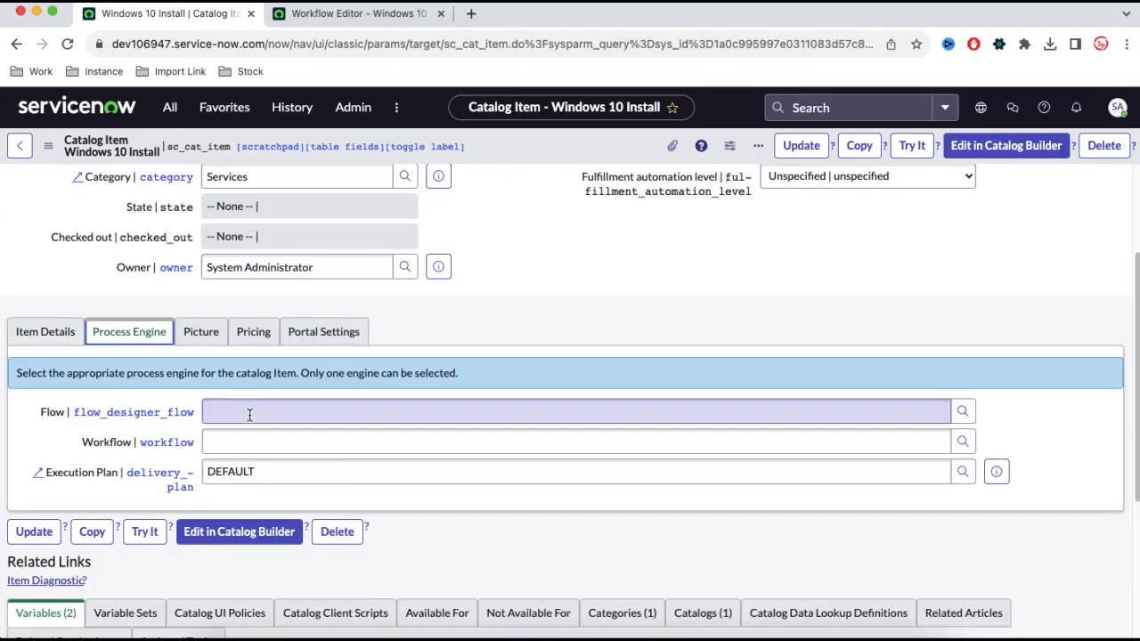
{"action": "left_click", "coordinate": [256, 442]}
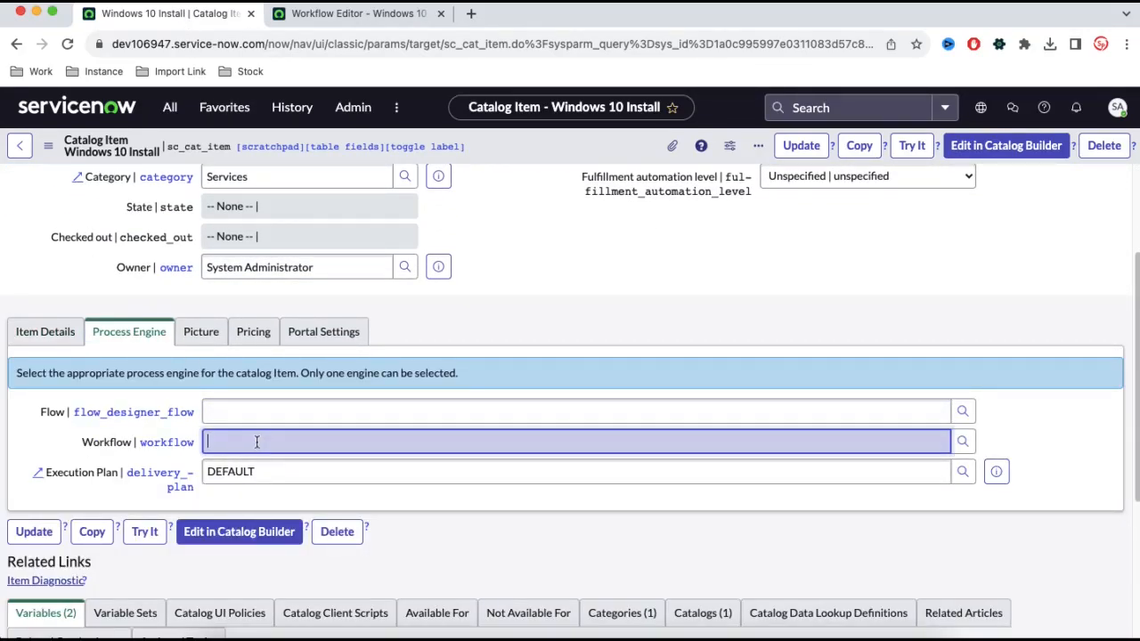
{"action": "type", "text": "Wi"}
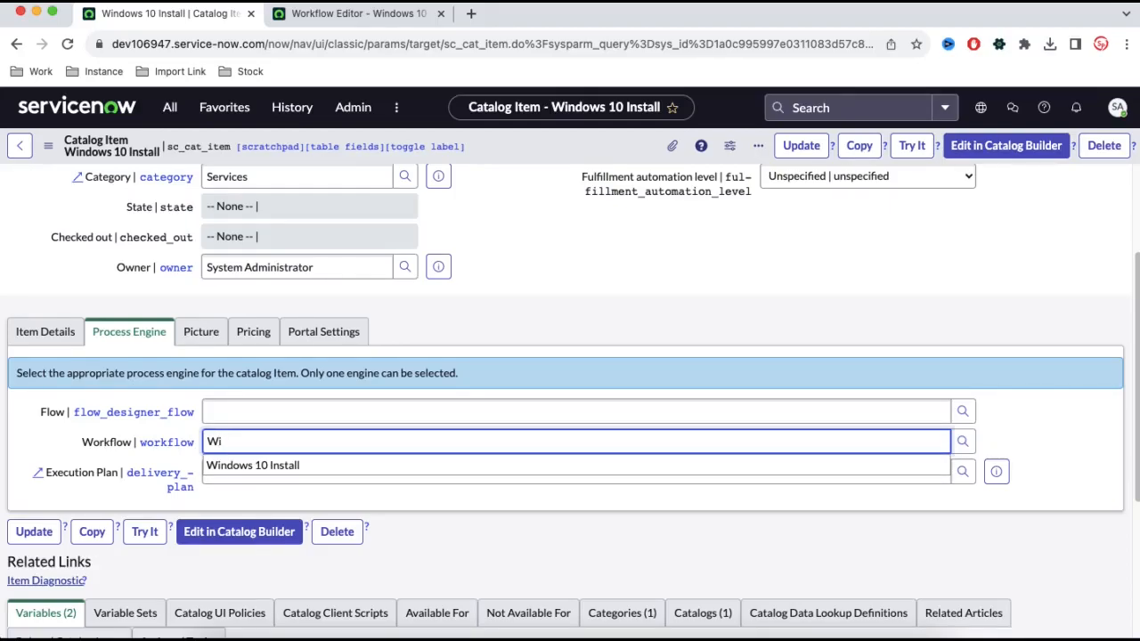
{"action": "left_click", "coordinate": [267, 465]}
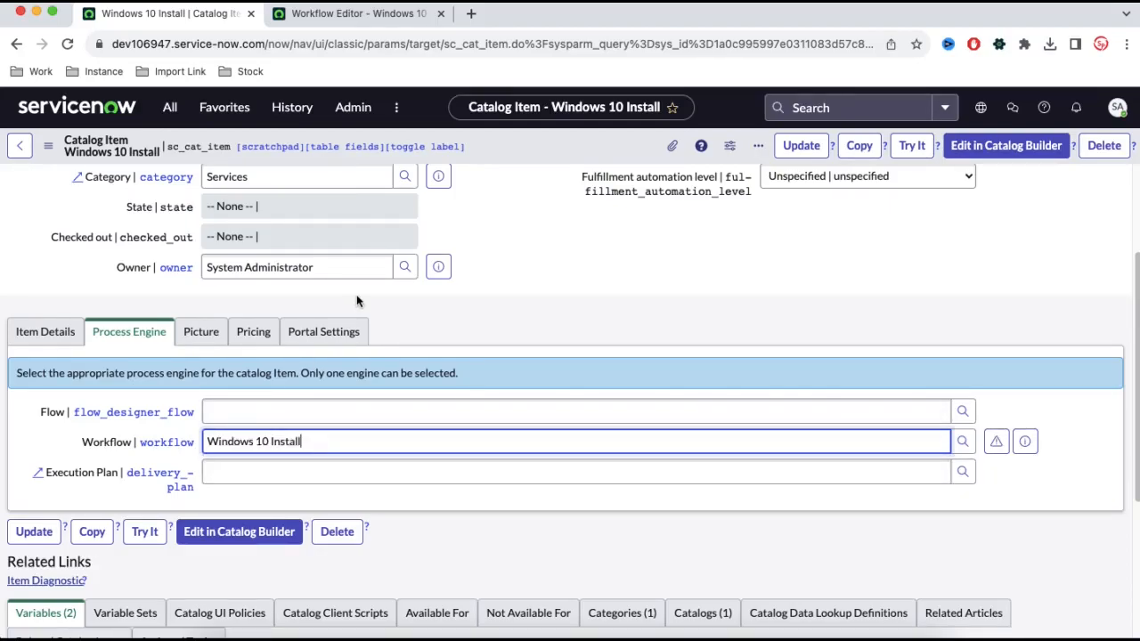
{"action": "right_click", "coordinate": [509, 156]}
{"action": "left_click", "coordinate": [514, 163]}
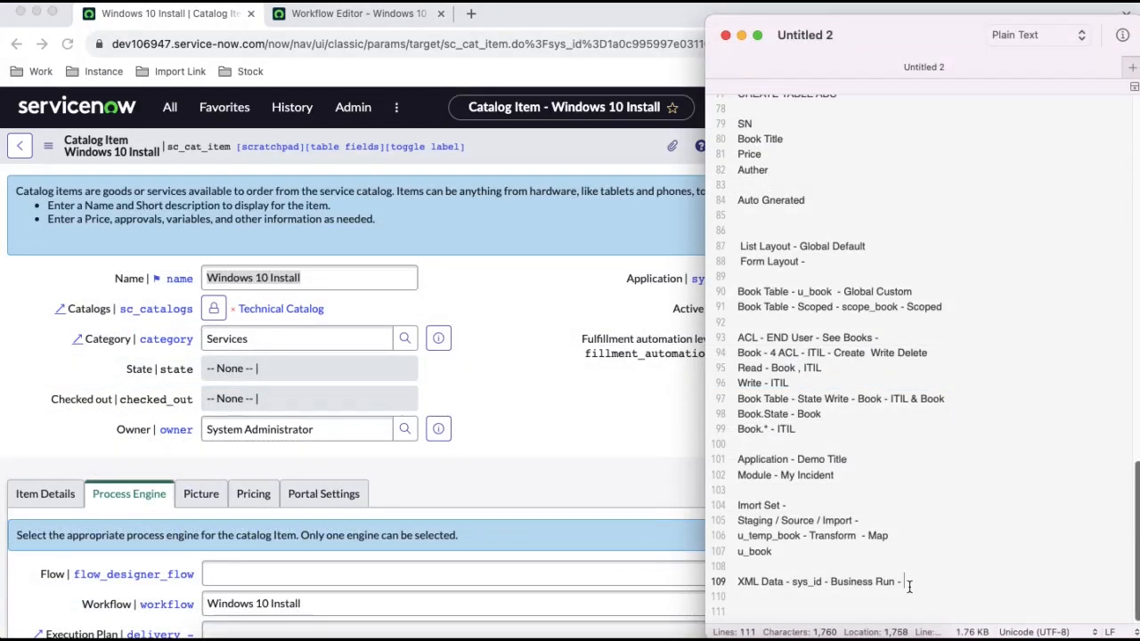
Switch to the text editor and add the lines "Catalog Item - Windows 10" and "2 Variable" below the existing notes
{"action": "key", "text": "Return"}
{"action": "key", "text": "Return"}
{"action": "key", "text": "Return"}
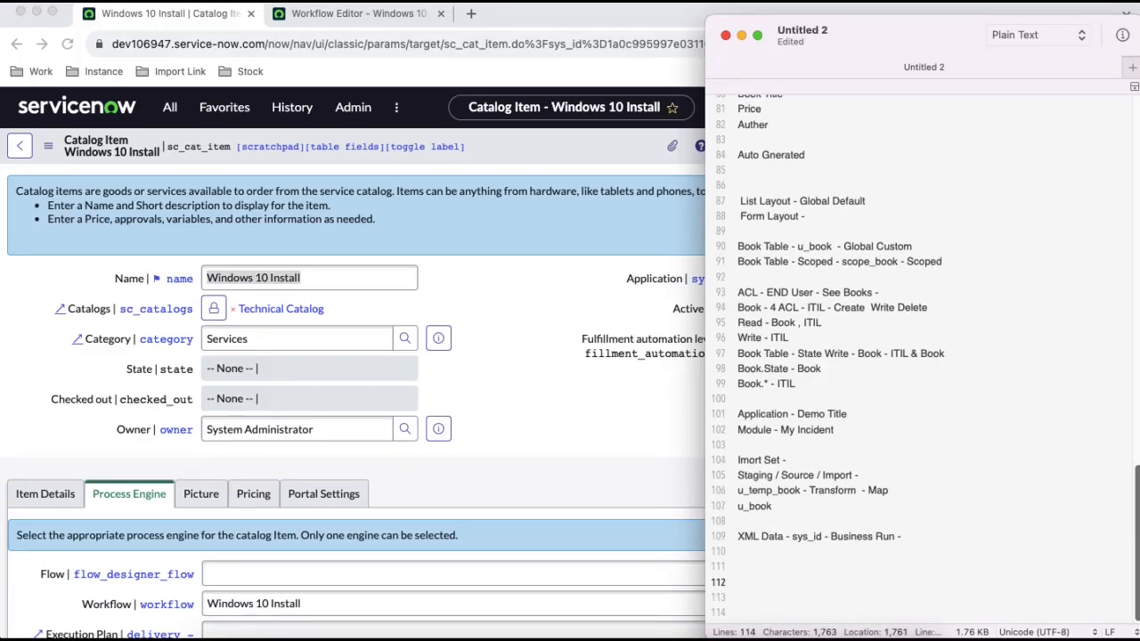
{"action": "type", "text": "Catalog Item - Windo"}
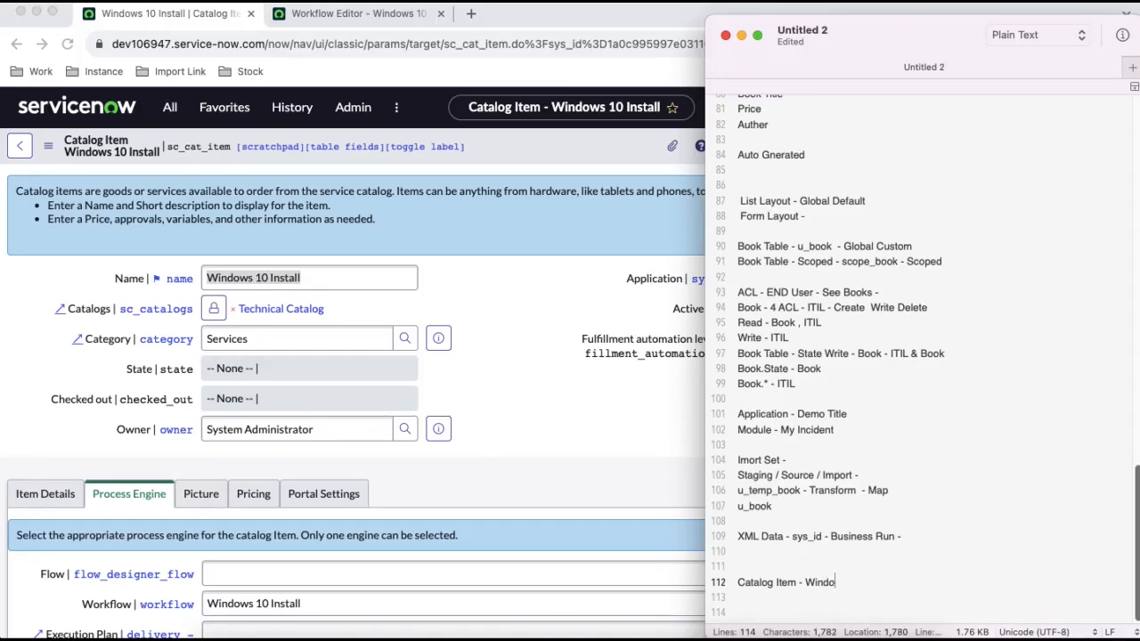
{"action": "type", "text": "ws 10"}
{"action": "key", "text": "Return"}
{"action": "type", "text": "2 Variable"}
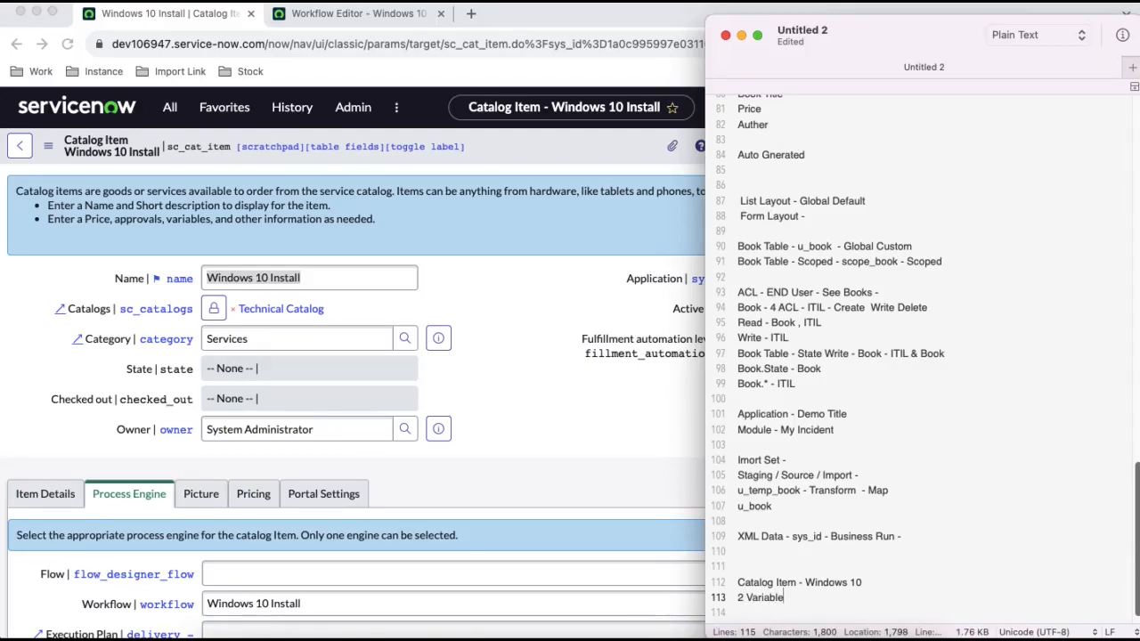
Complete the variables note as "2 Variables get some information" and add the lines "Workflow -" and "Workflow we have attached to catalog item"
{"action": "type", "text": "s get some info"}
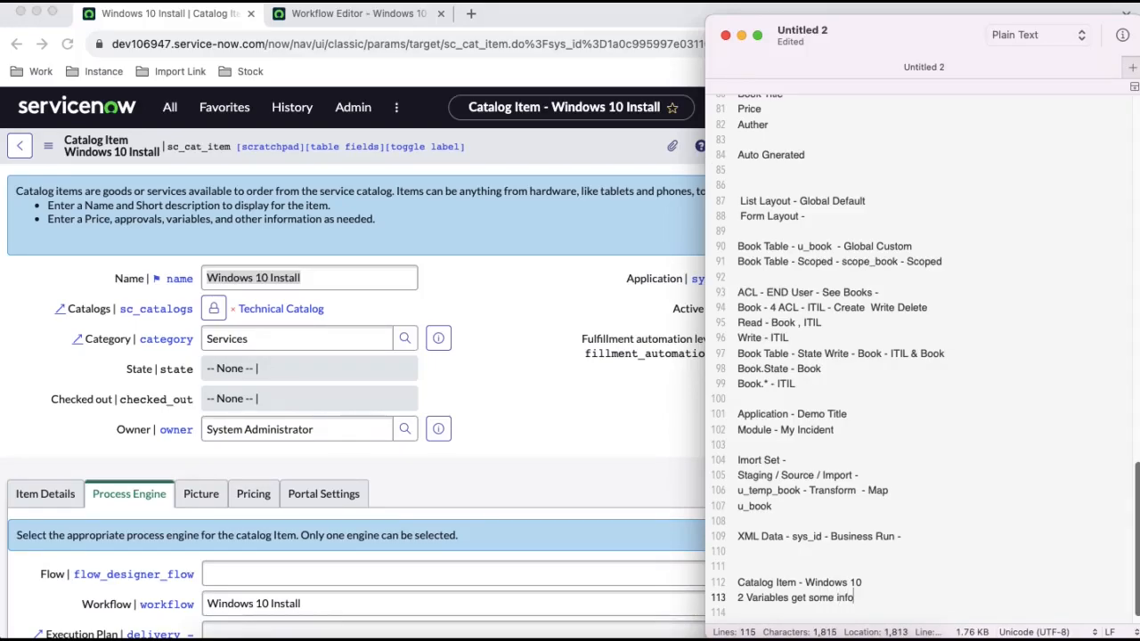
{"action": "type", "text": "rmation"}
{"action": "key", "text": "Return"}
{"action": "type", "text": "Workflow"}
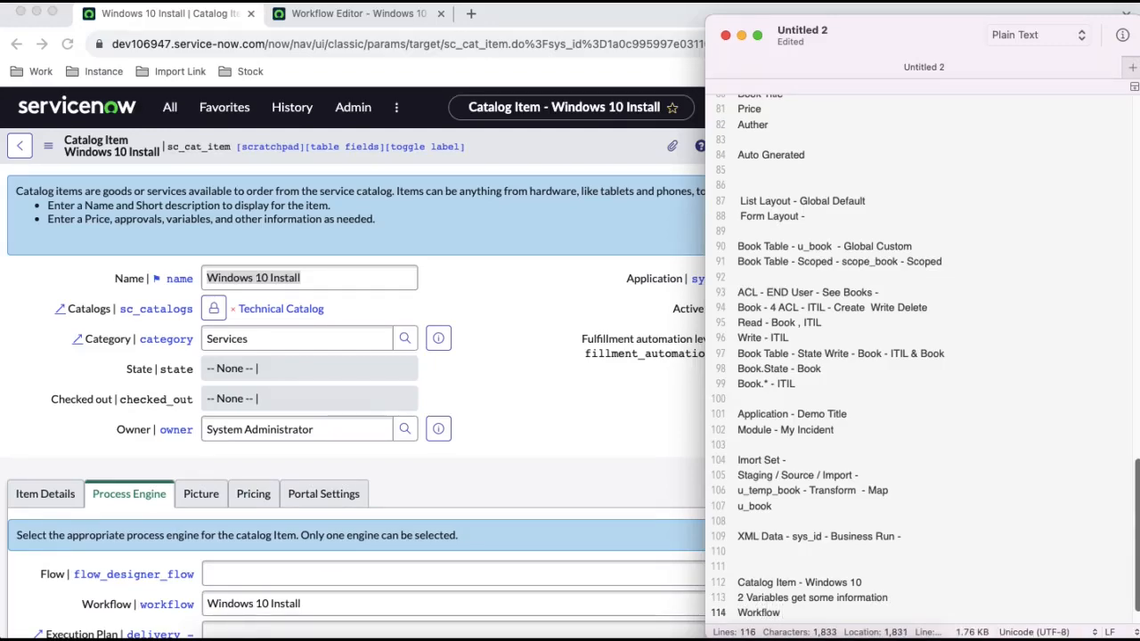
{"action": "type", "text": " -"}
{"action": "key", "text": "Return"}
{"action": "type", "text": "W"}
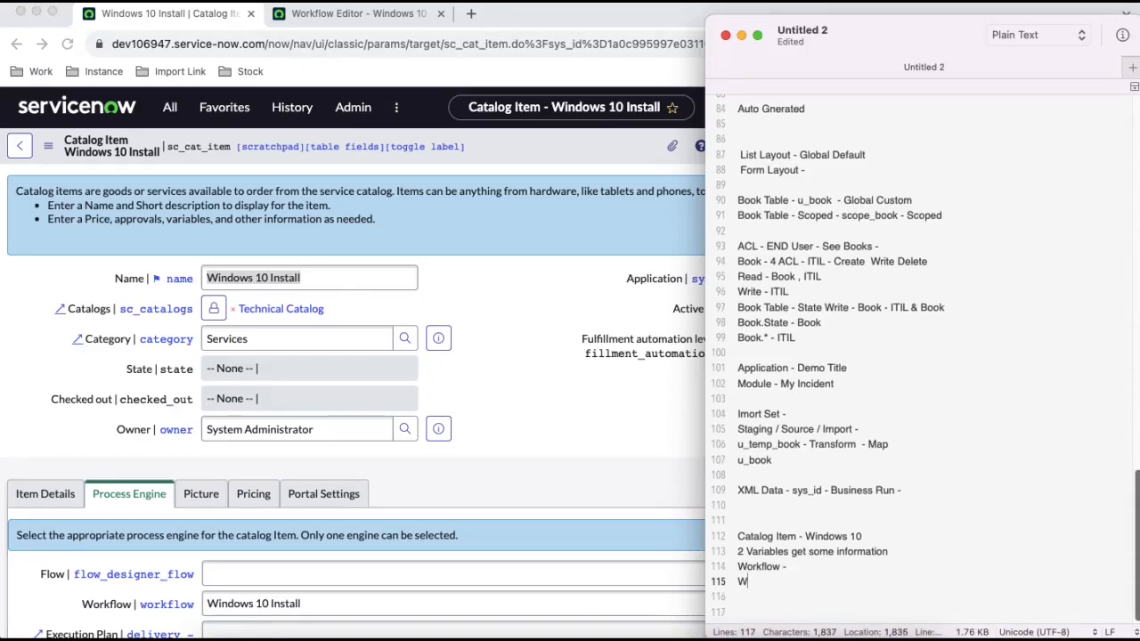
{"action": "type", "text": "orkflow we have at"}
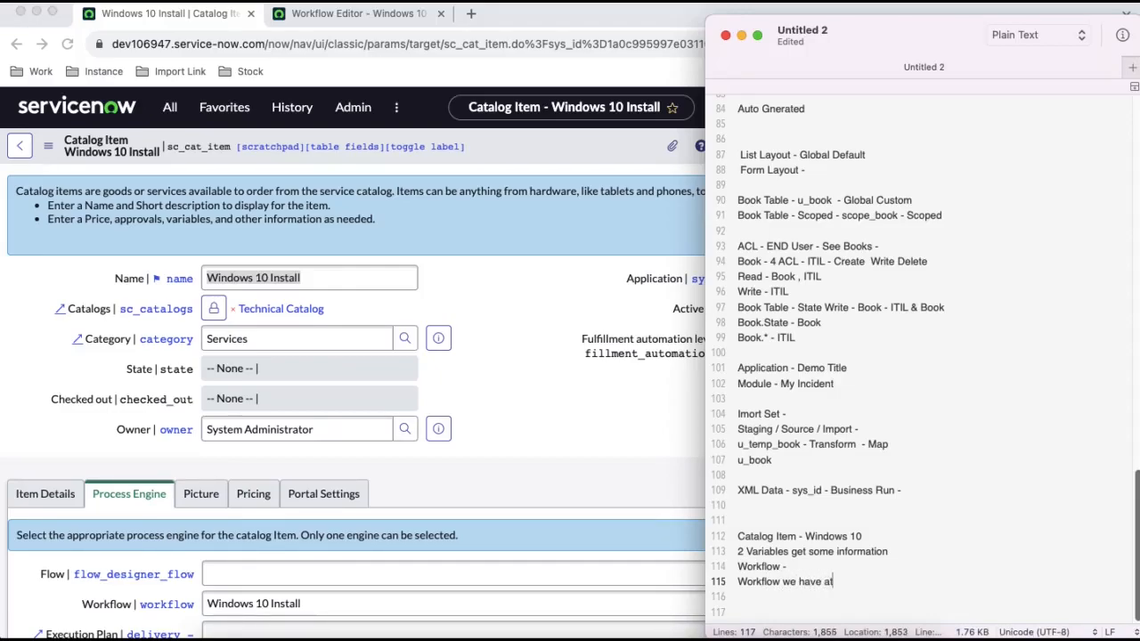
{"action": "type", "text": "tached to catalo"}
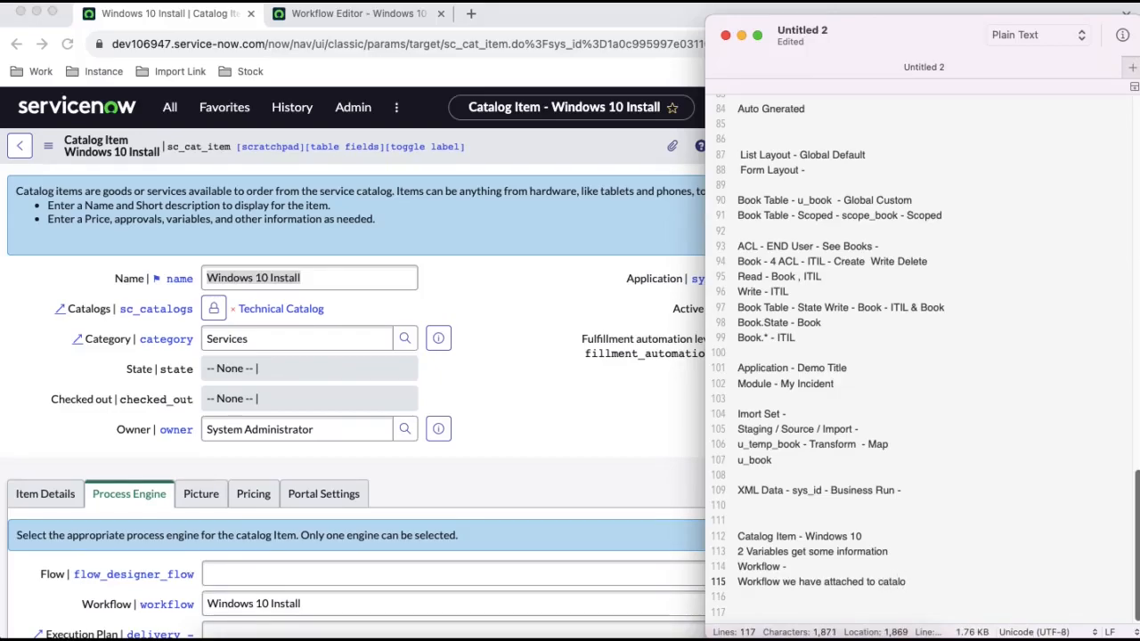
{"action": "type", "text": "g item"}
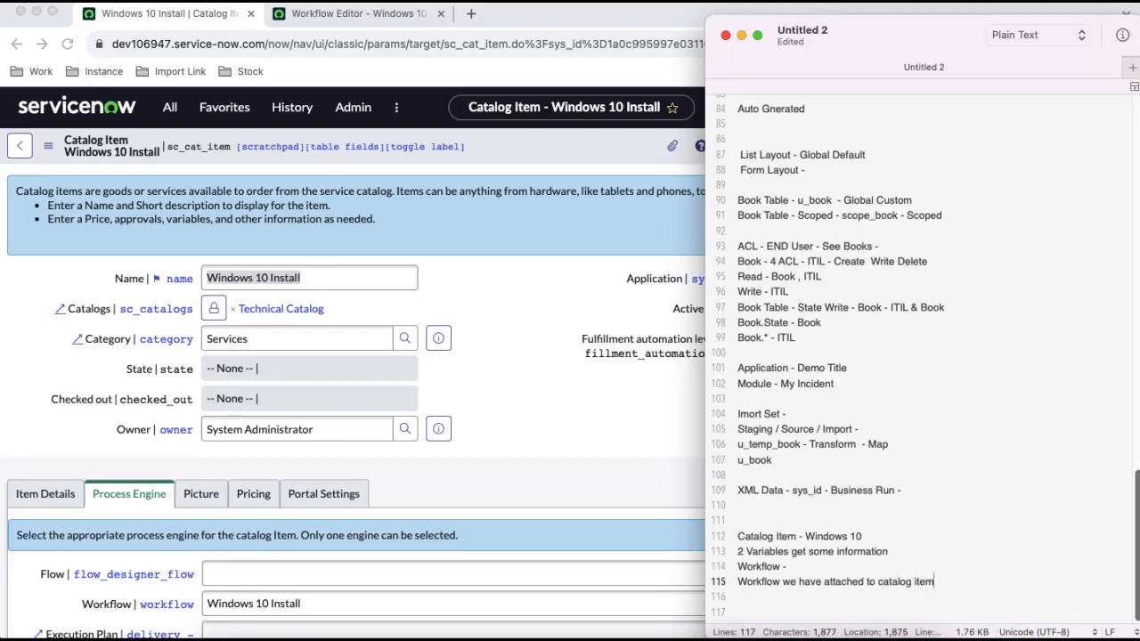
Bring up the Windows 10 Install workflow in the browser, and in CotEditor add the line "Workflow - approval - manager -" below the notes
{"action": "scroll", "coordinate": [545, 543], "scroll_direction": "down", "scroll_amount": 3}
{"action": "left_click", "coordinate": [293, 459]}
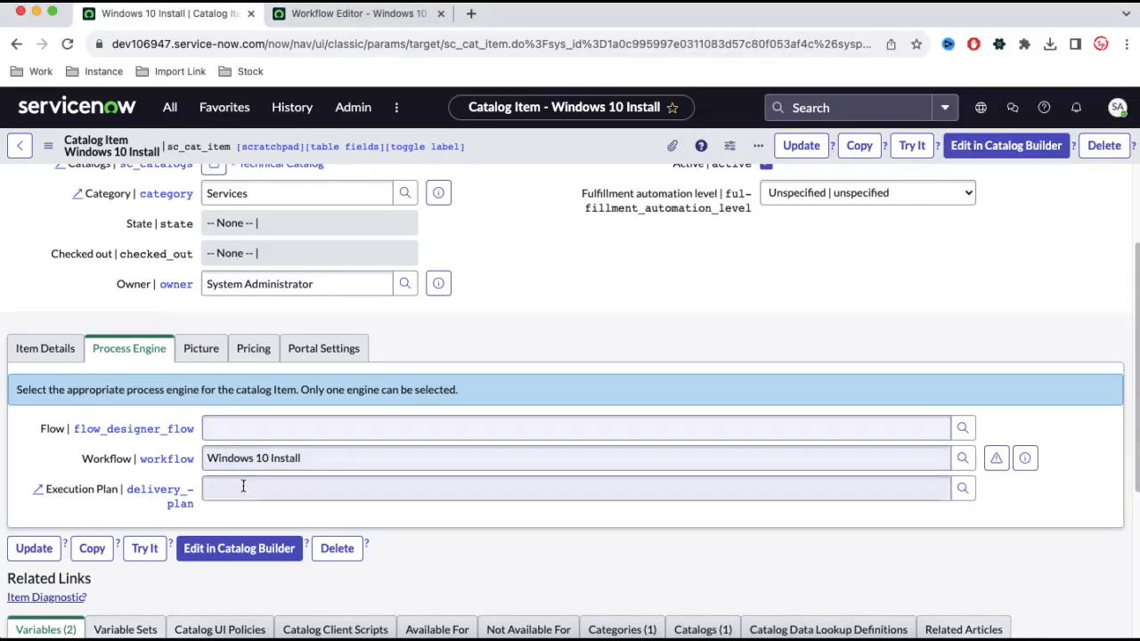
{"action": "scroll", "coordinate": [376, 480], "scroll_direction": "down", "scroll_amount": 3}
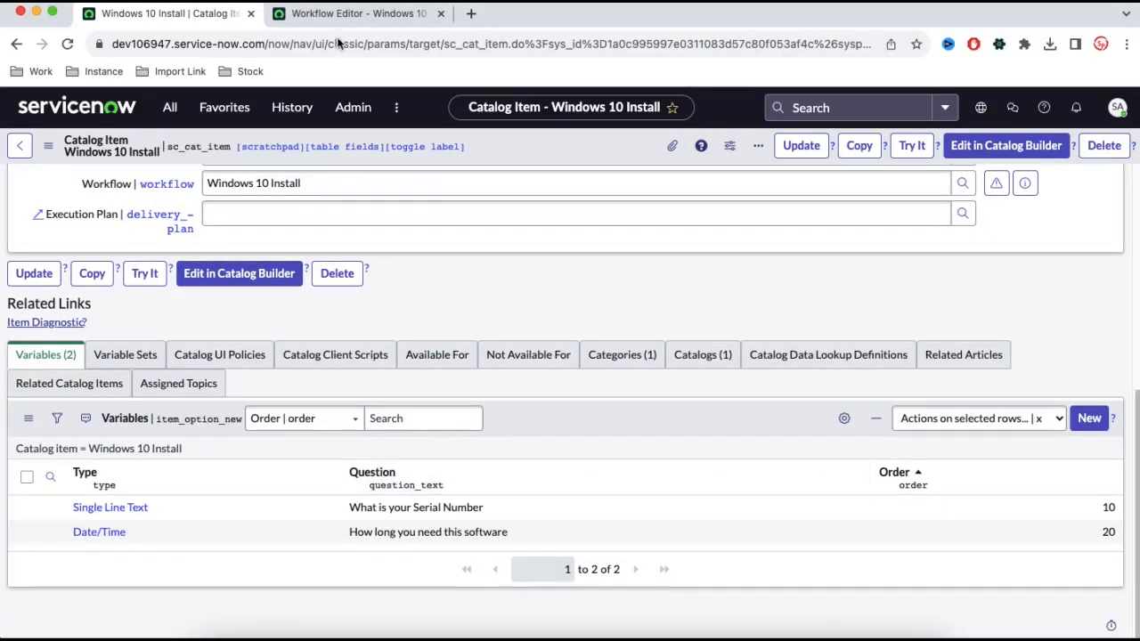
{"action": "left_click", "coordinate": [344, 14]}
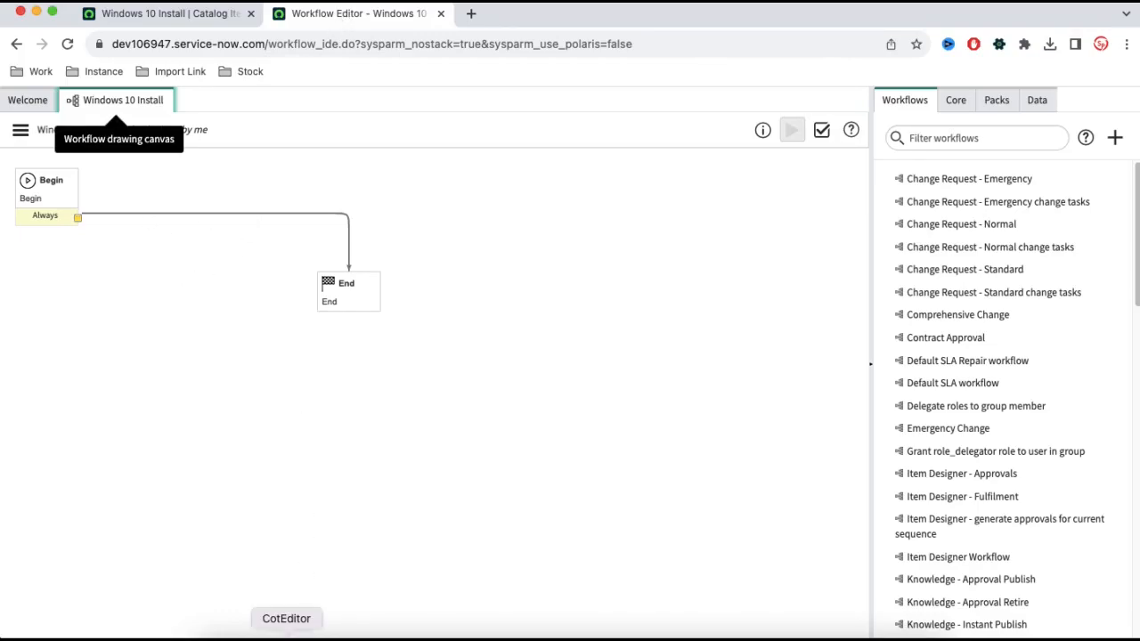
{"action": "left_click", "coordinate": [287, 638]}
{"action": "key", "text": "Return"}
{"action": "key", "text": "Return"}
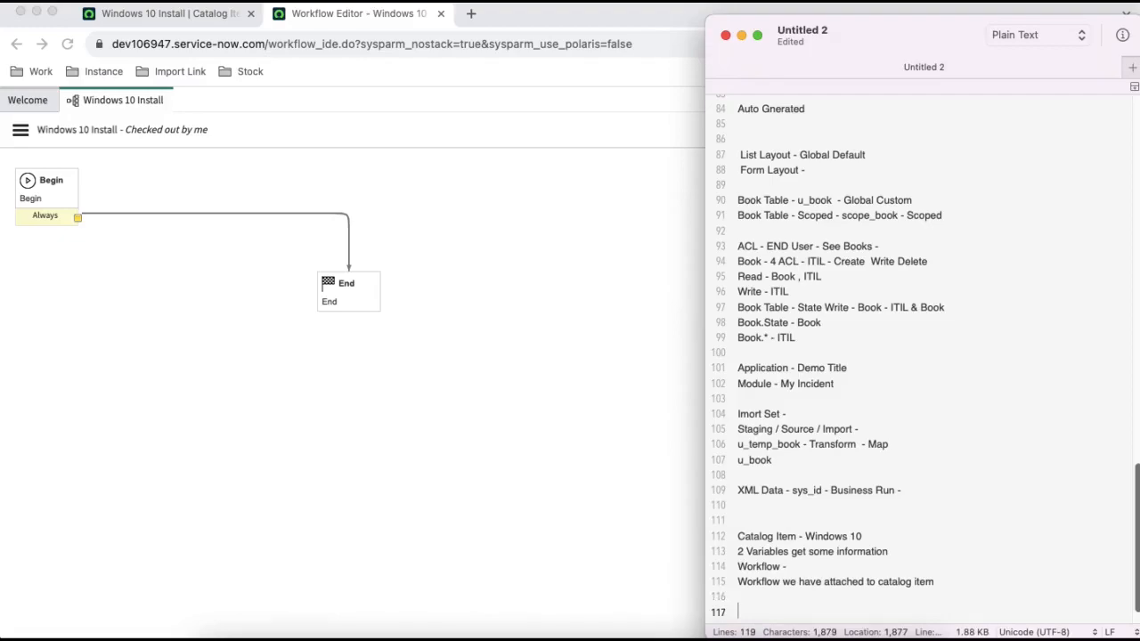
{"action": "type", "text": "Workflow - approval"}
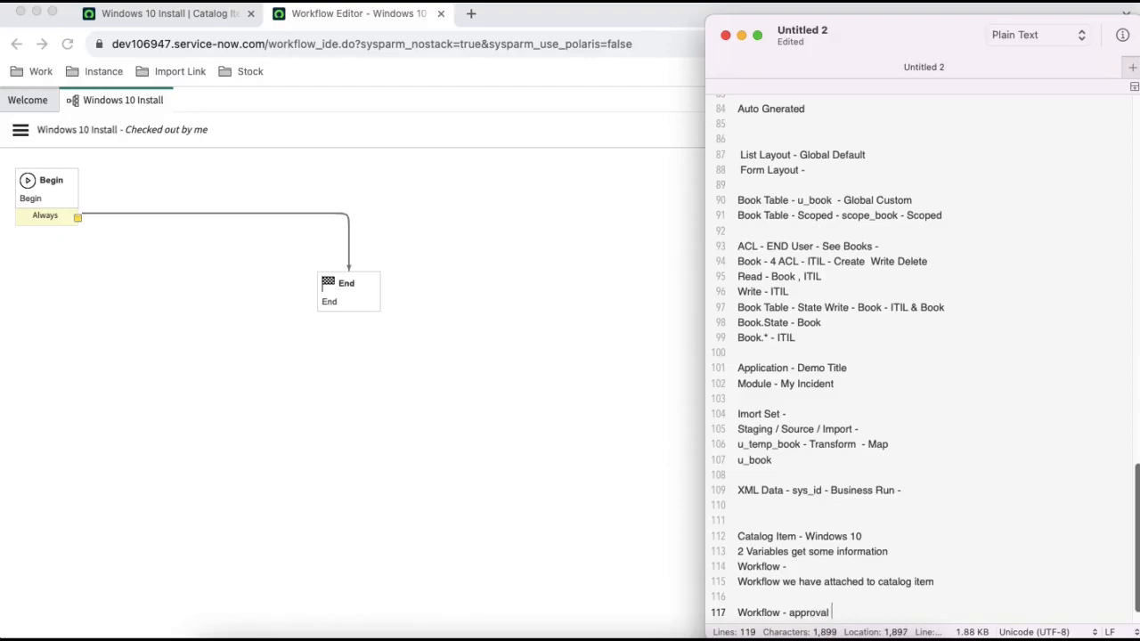
{"action": "type", "text": " - manager -"}
Return to the Workflow Editor and insert a core Approval - User activity between Begin and End
{"action": "left_click", "coordinate": [598, 301]}
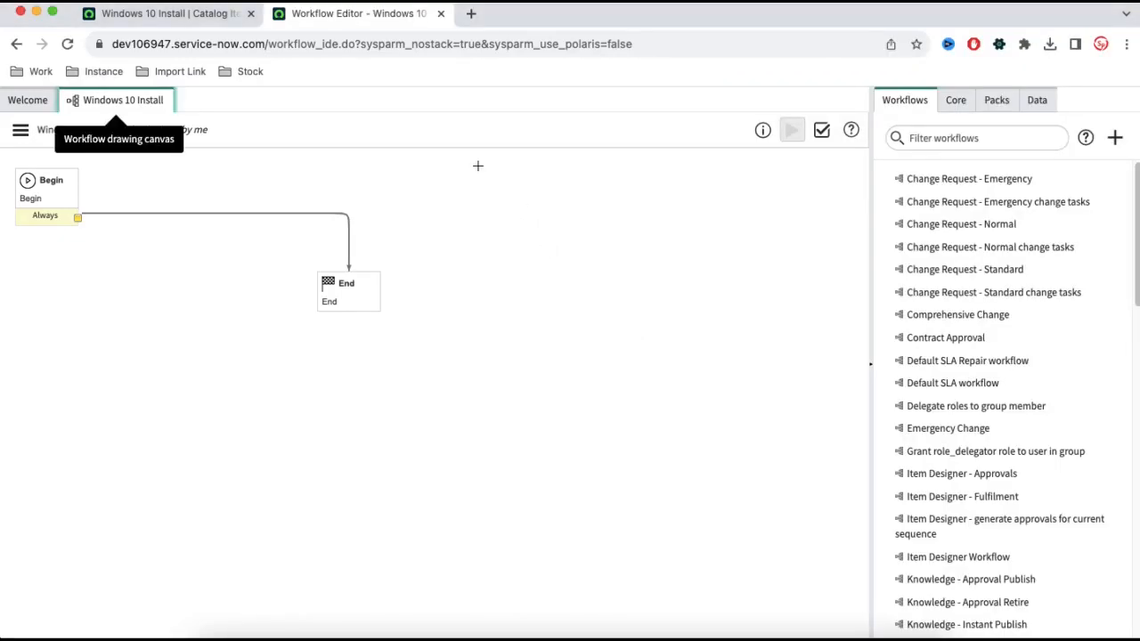
{"action": "left_click", "coordinate": [954, 105]}
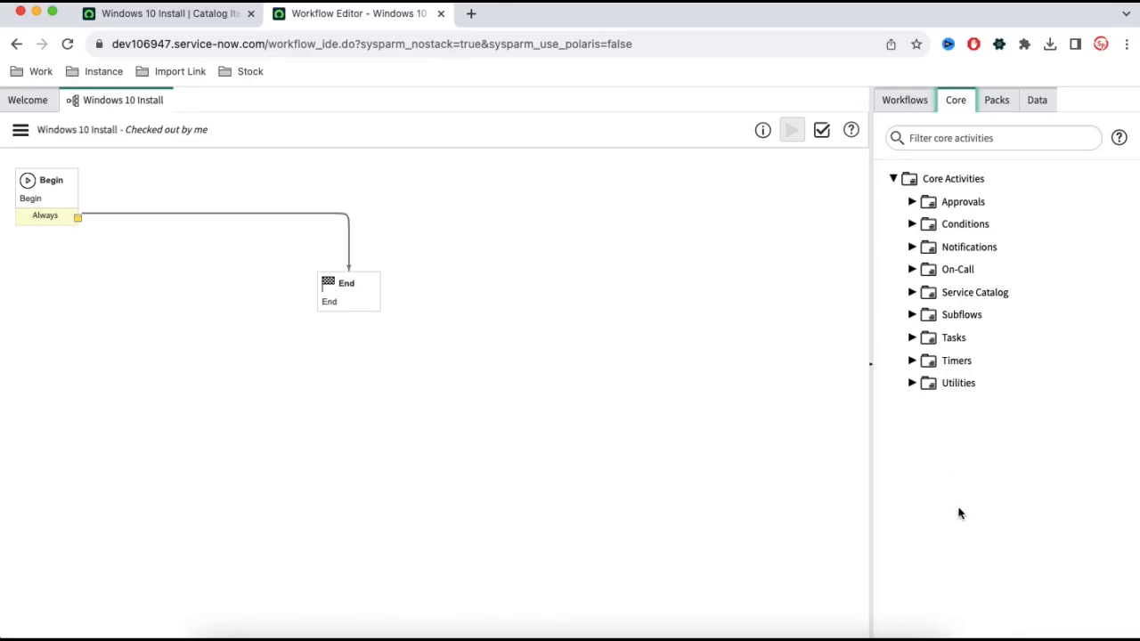
{"action": "left_click", "coordinate": [911, 203]}
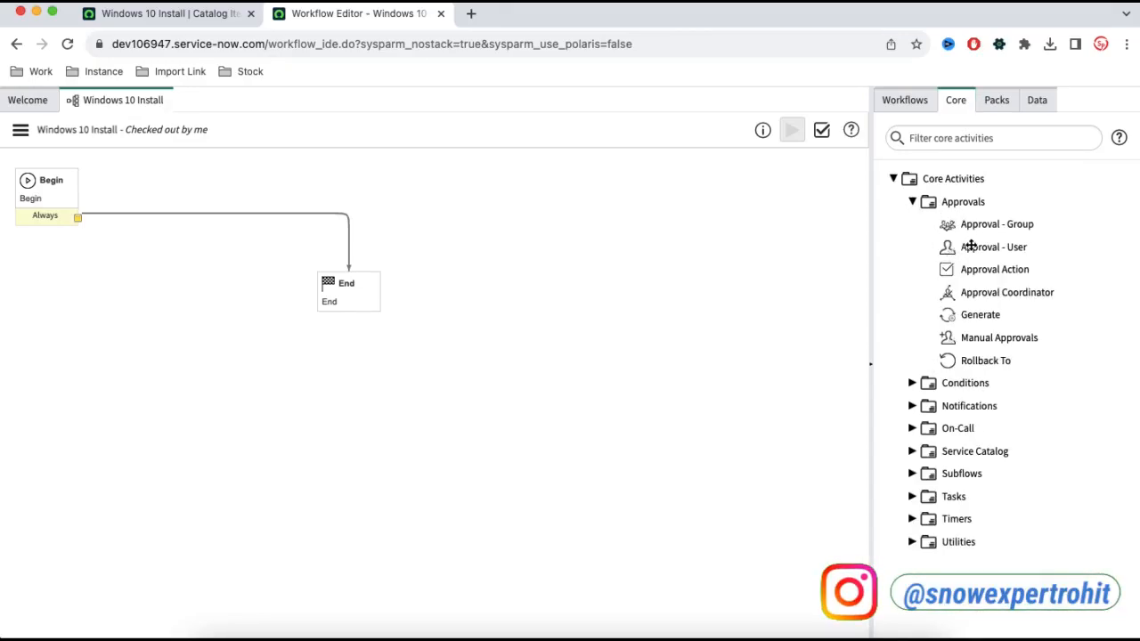
{"action": "mouse_move", "coordinate": [989, 248]}
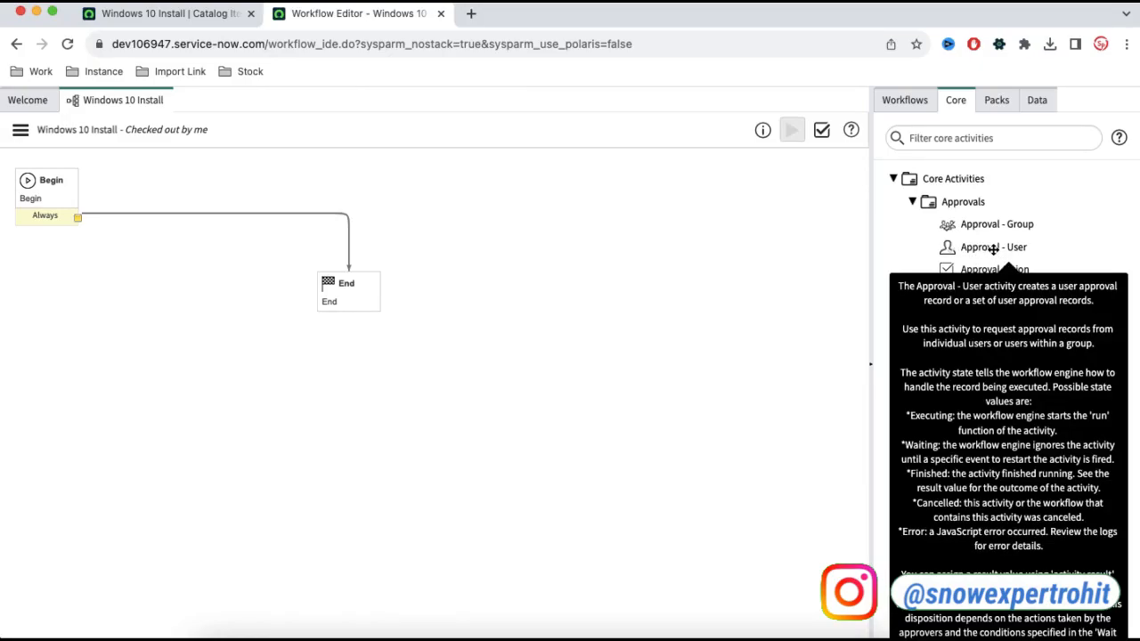
{"action": "left_click_drag", "start_coordinate": [993, 250], "coordinate": [190, 178]}
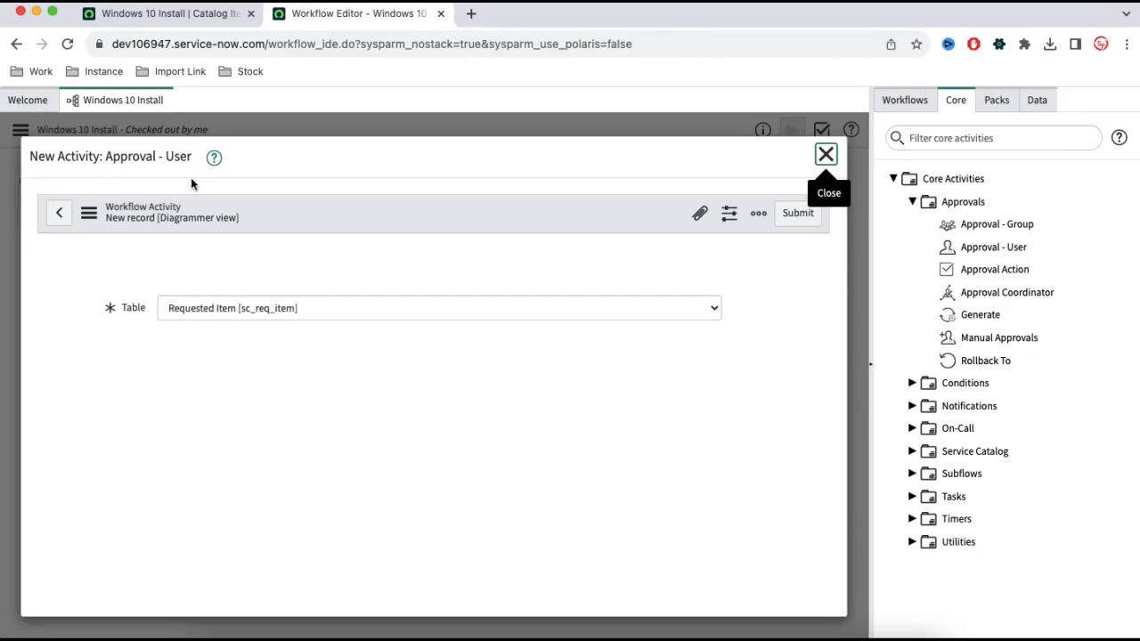
{"action": "left_click", "coordinate": [176, 14]}
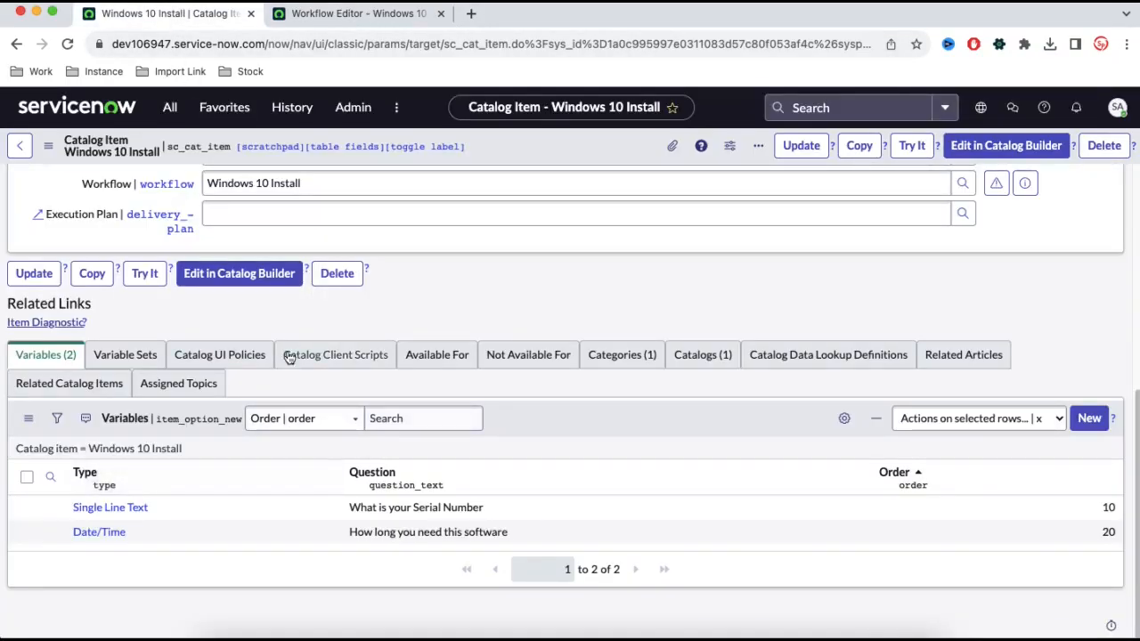
{"action": "scroll", "coordinate": [403, 353], "scroll_direction": "up", "scroll_amount": 5}
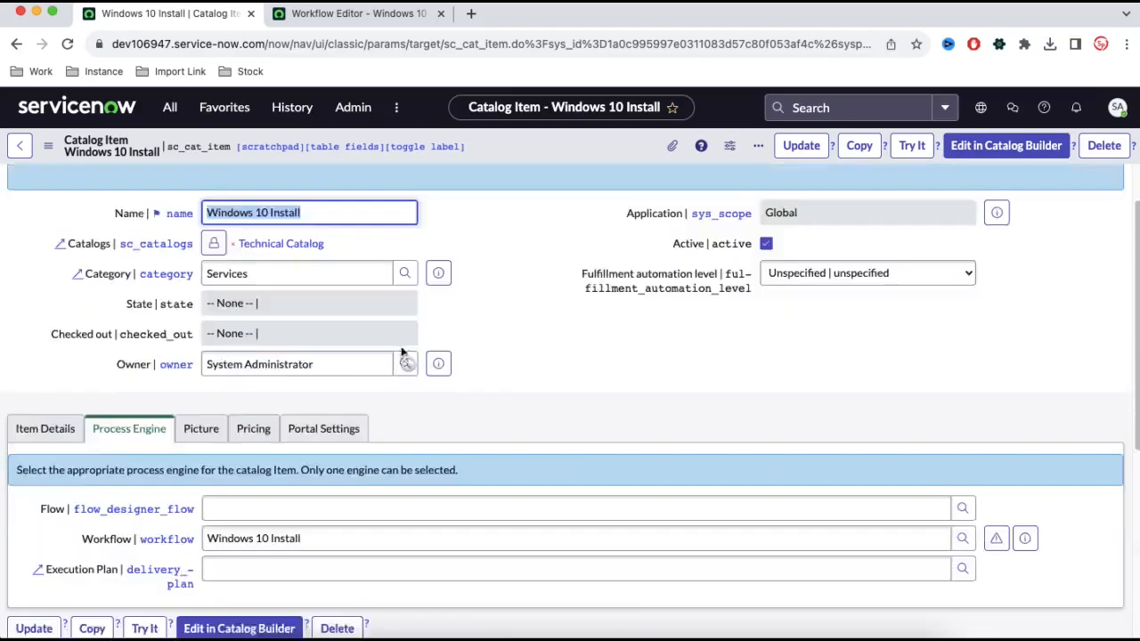
{"action": "scroll", "coordinate": [403, 353], "scroll_direction": "up", "scroll_amount": 1}
{"action": "scroll", "coordinate": [406, 359], "scroll_direction": "down", "scroll_amount": 5}
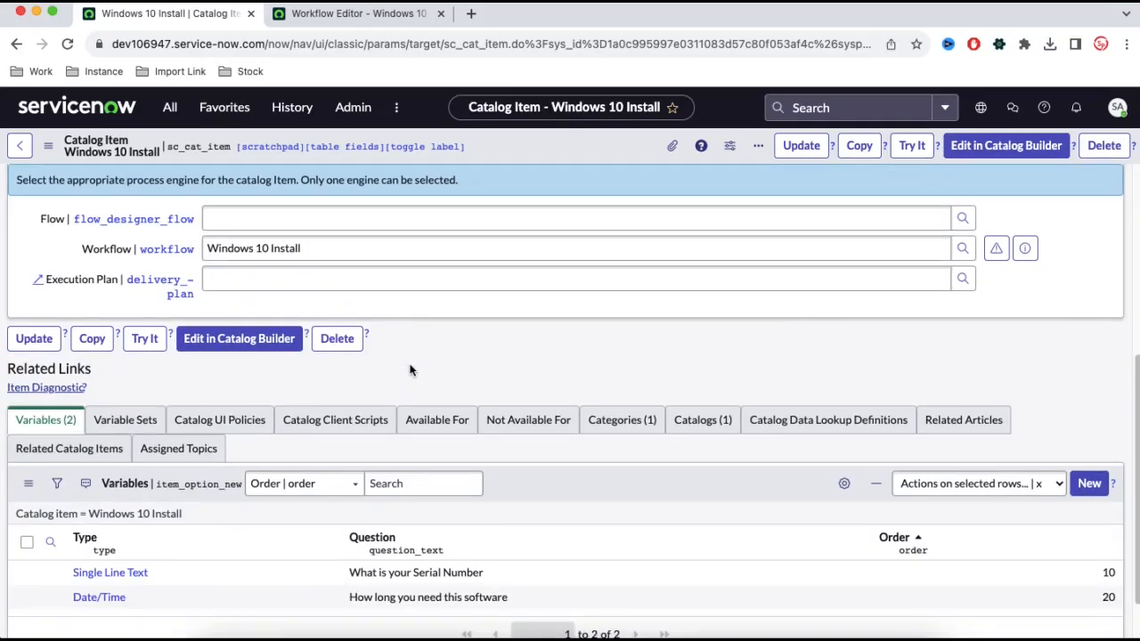
{"action": "left_click", "coordinate": [369, 20]}
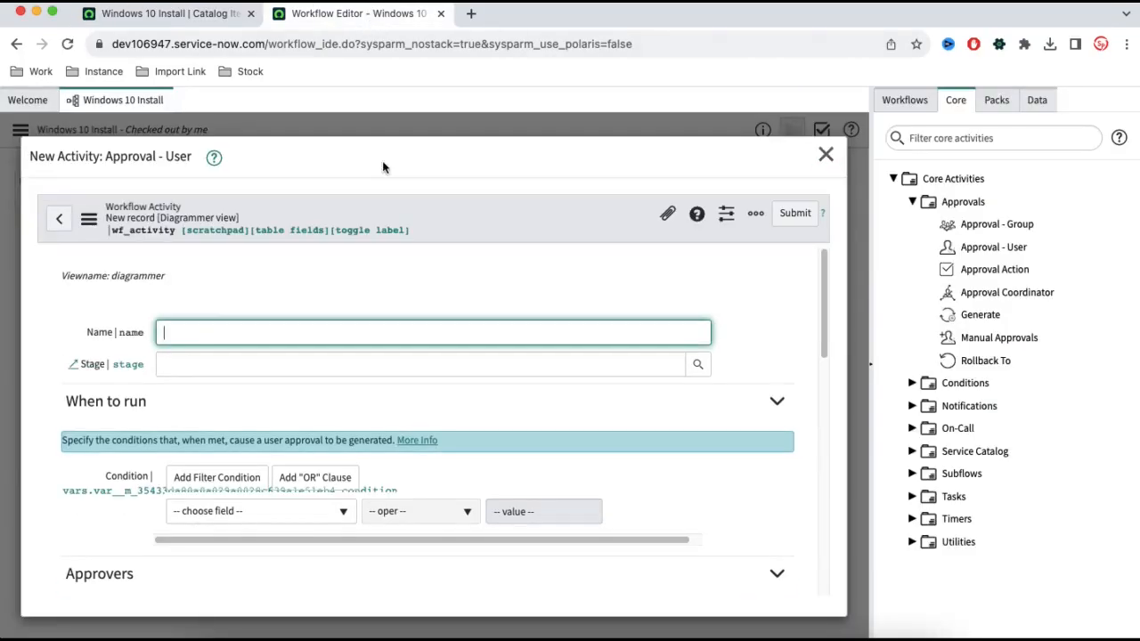
Name the new user approval activity "1st Approval" and set its stage to Waiting for Approval
{"action": "scroll", "coordinate": [389, 323], "scroll_direction": "down", "scroll_amount": 5}
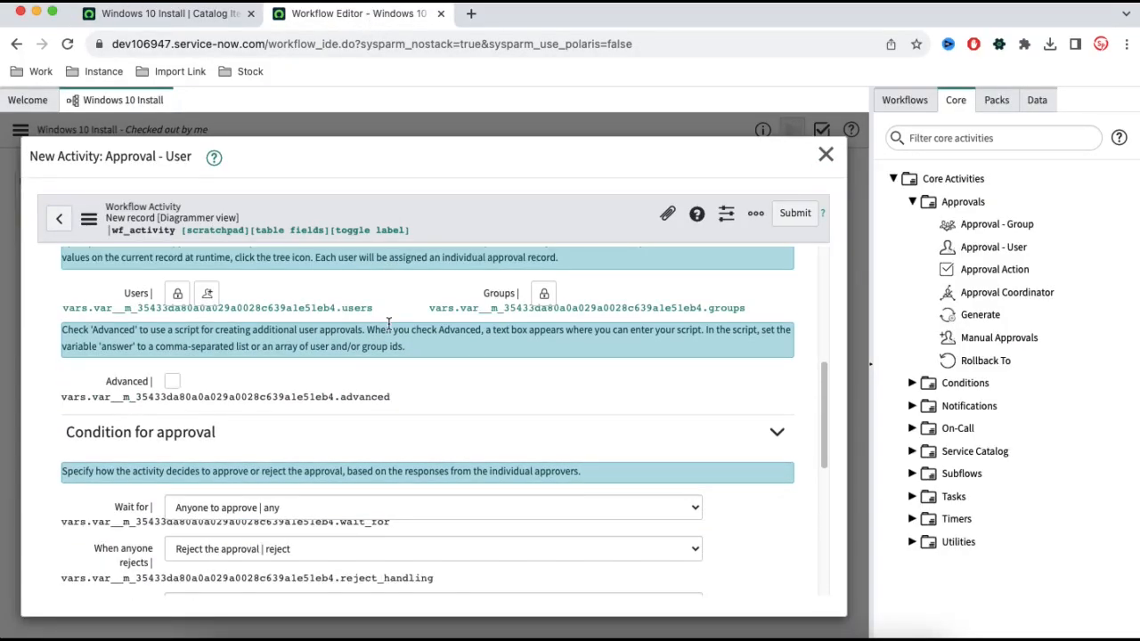
{"action": "scroll", "coordinate": [389, 324], "scroll_direction": "up", "scroll_amount": 8}
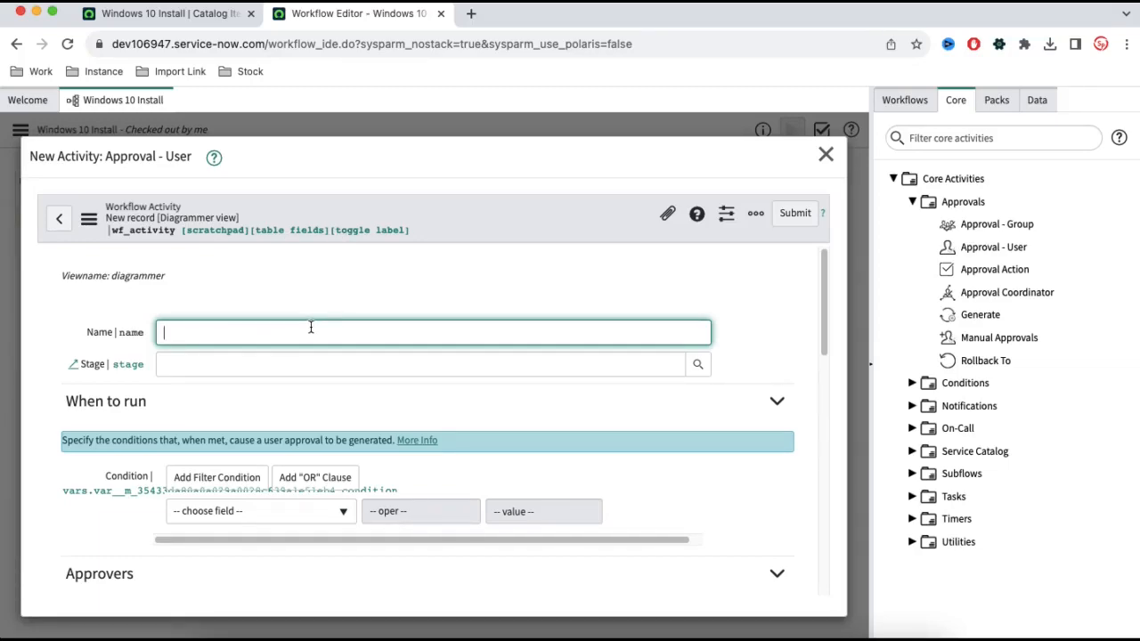
{"action": "type", "text": "1sr"}
{"action": "key", "text": "BackSpace"}
{"action": "type", "text": "t Approval"}
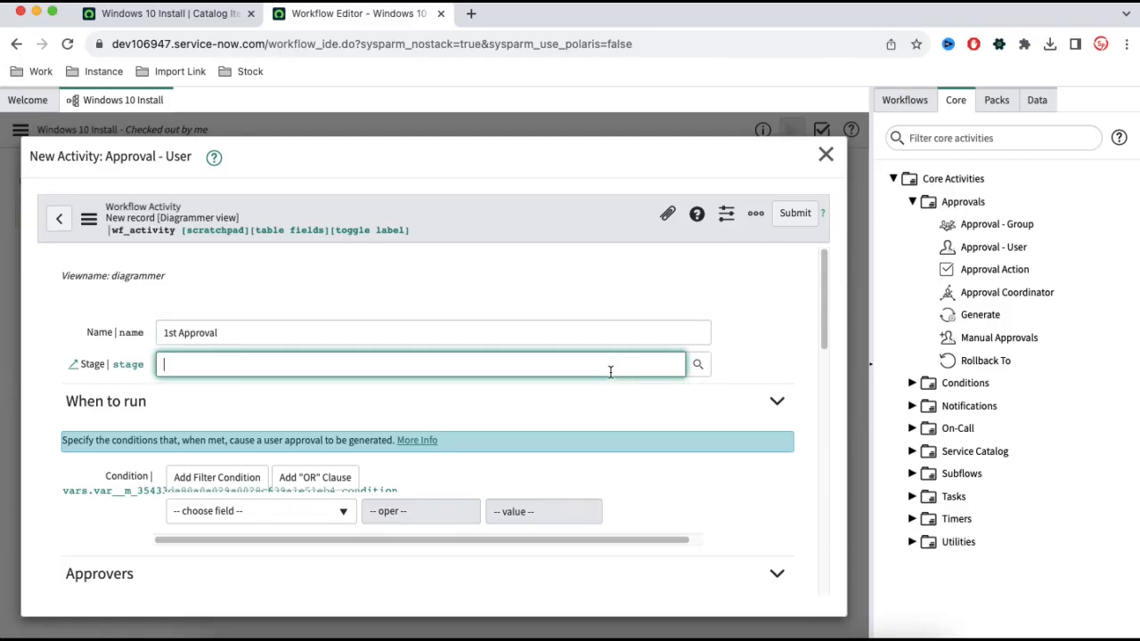
{"action": "type", "text": "i"}
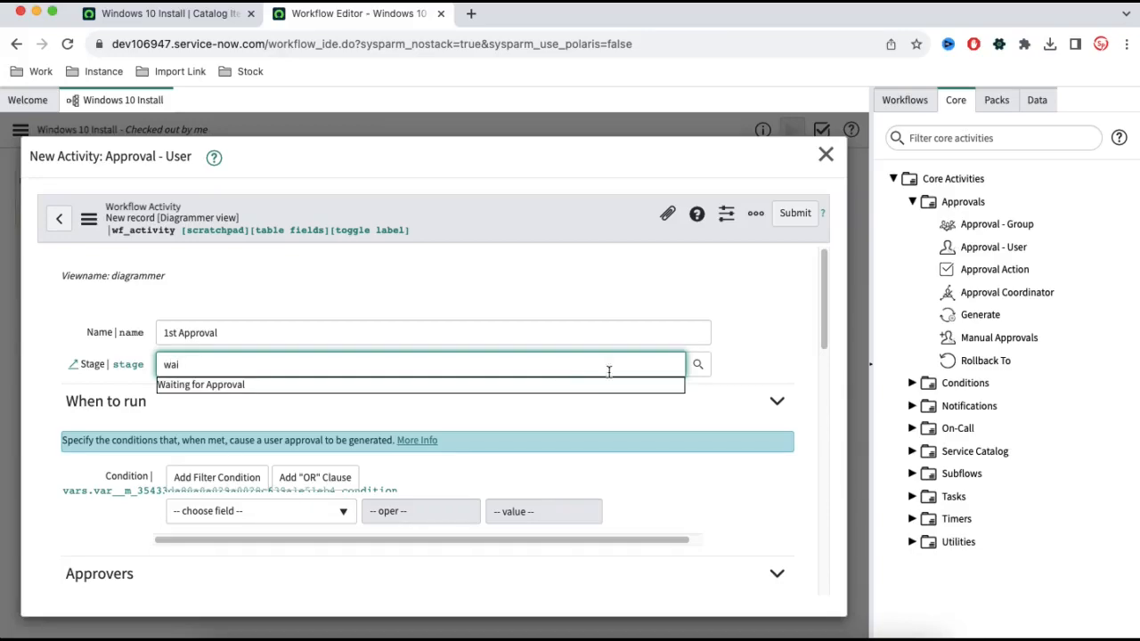
{"action": "left_click", "coordinate": [409, 386]}
Select one person from the user list as the approver and submit the activity with its default approval conditions and schedule
{"action": "scroll", "coordinate": [480, 467], "scroll_direction": "down", "scroll_amount": 5}
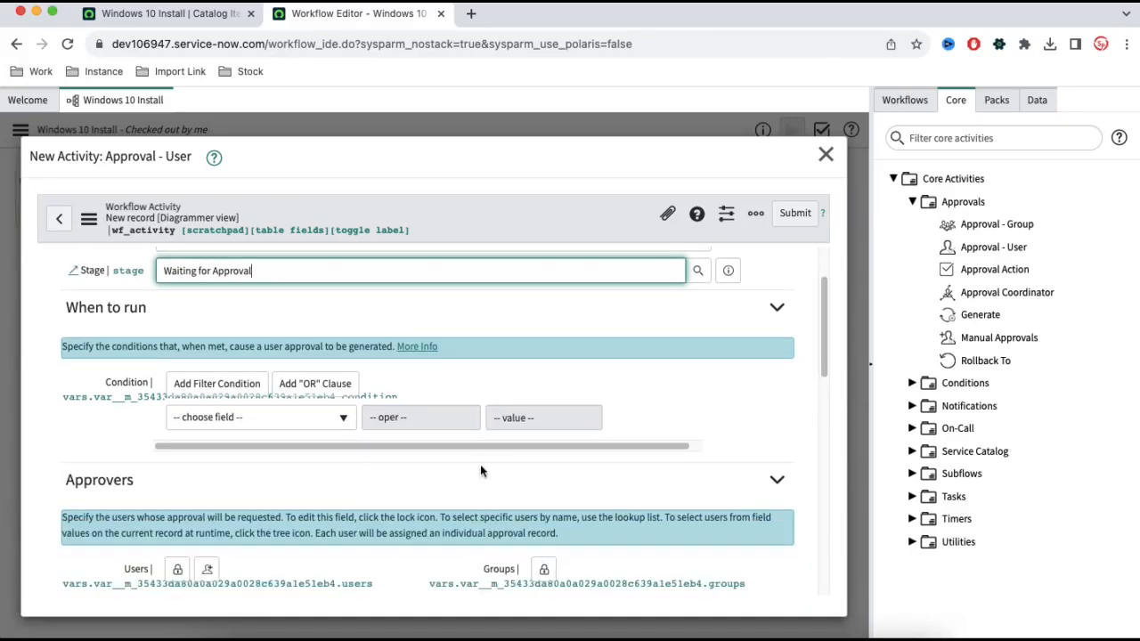
{"action": "left_click", "coordinate": [172, 425]}
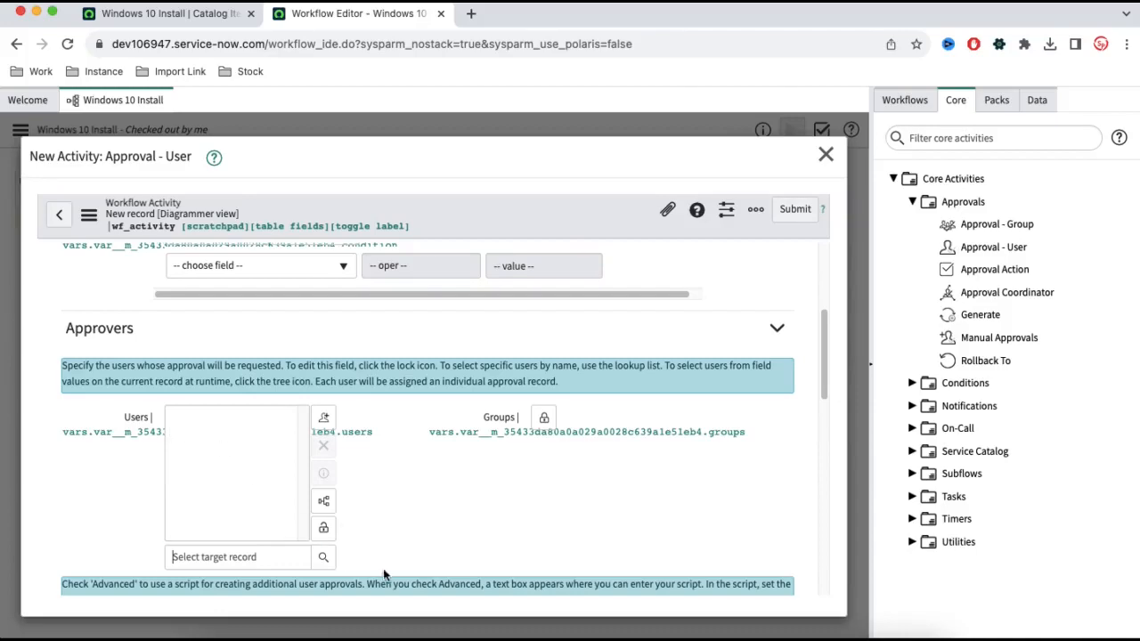
{"action": "left_click", "coordinate": [323, 557]}
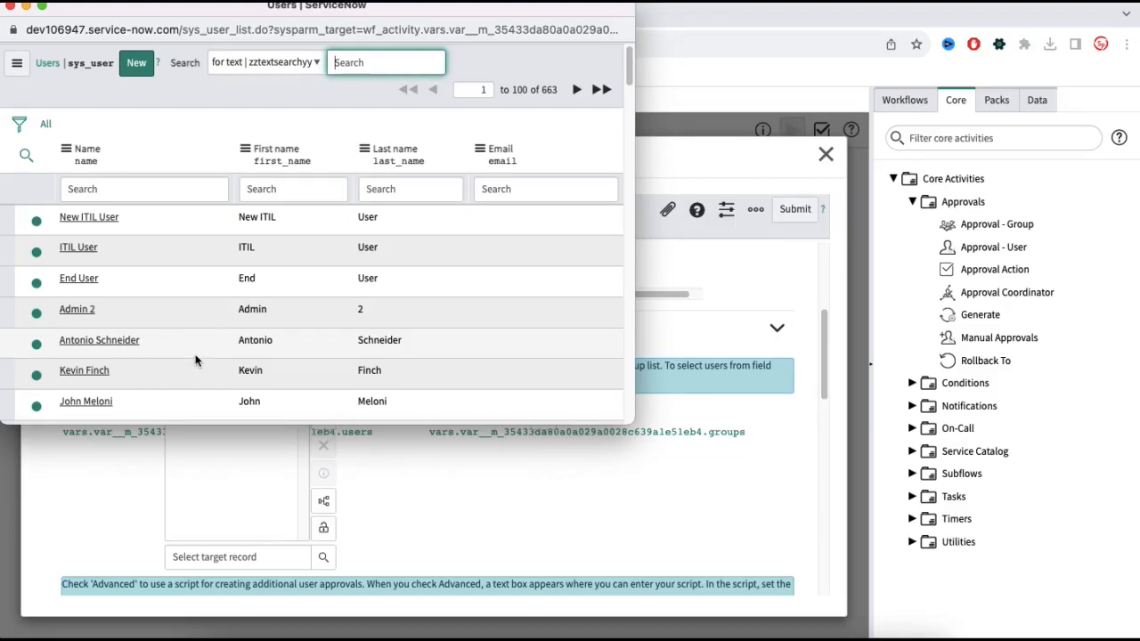
{"action": "scroll", "coordinate": [193, 356], "scroll_direction": "down", "scroll_amount": 2}
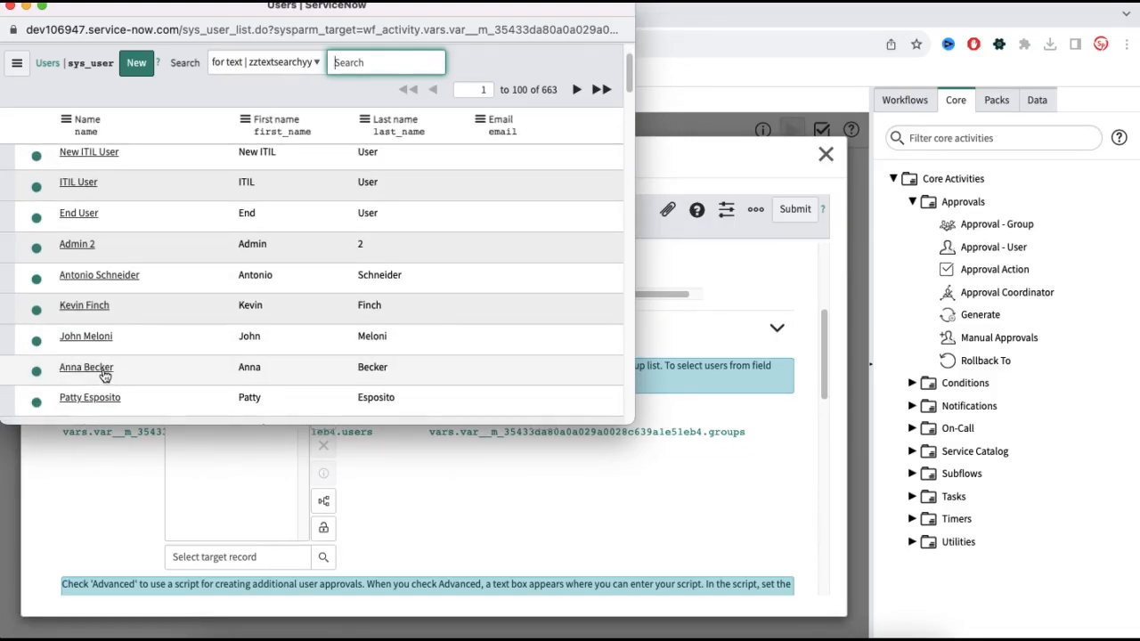
{"action": "left_click", "coordinate": [85, 367]}
{"action": "scroll", "coordinate": [323, 534], "scroll_direction": "down", "scroll_amount": 3}
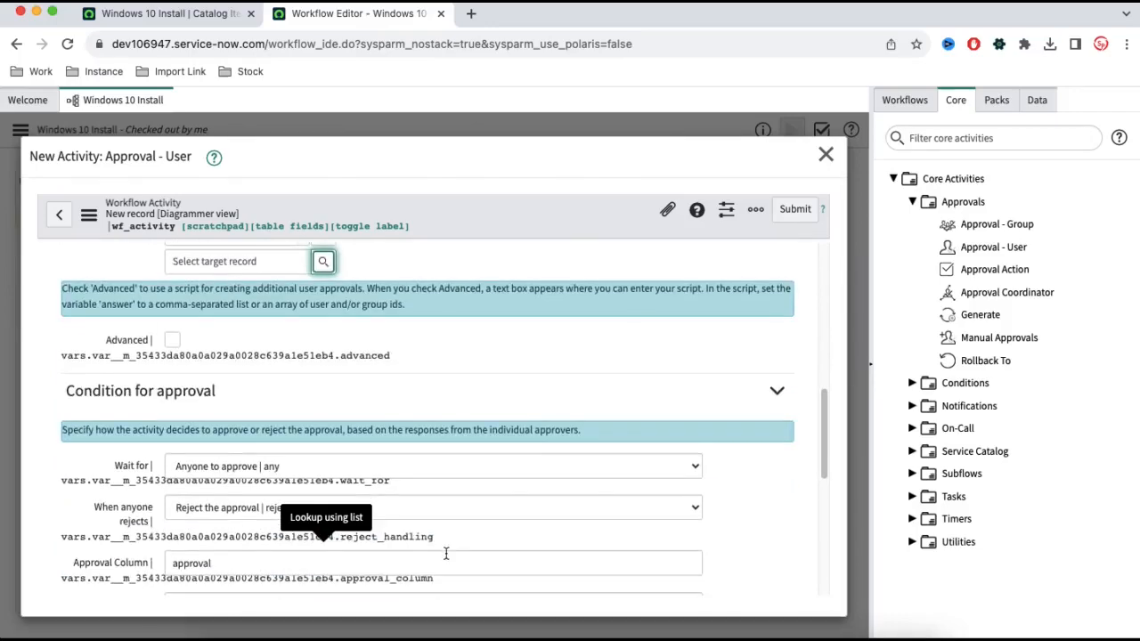
{"action": "scroll", "coordinate": [449, 552], "scroll_direction": "down", "scroll_amount": 3}
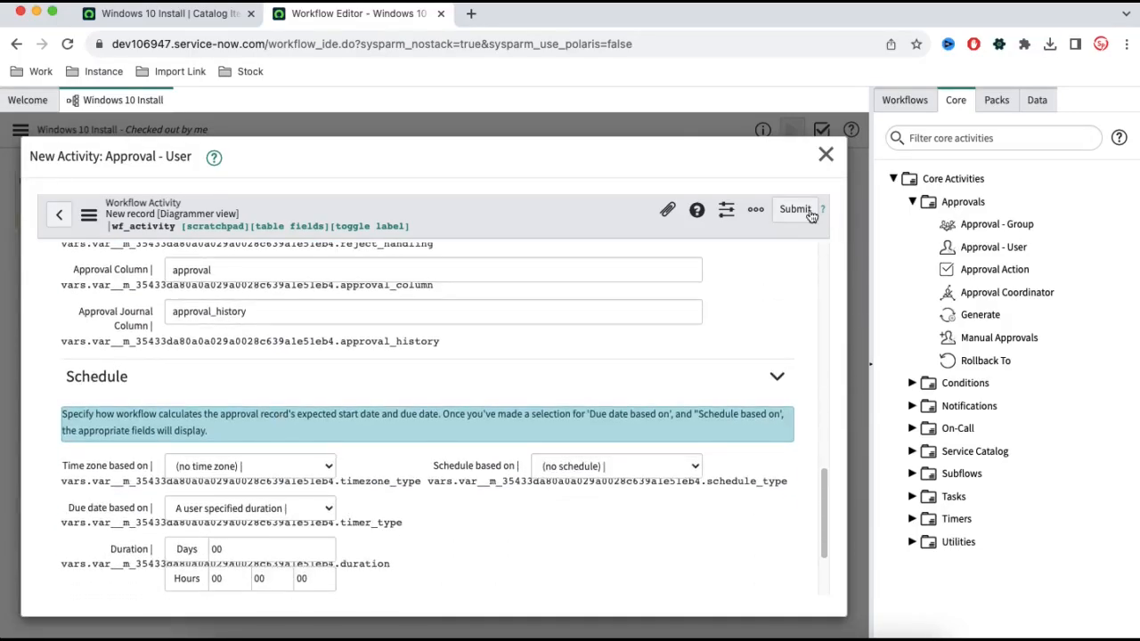
{"action": "left_click", "coordinate": [802, 210]}
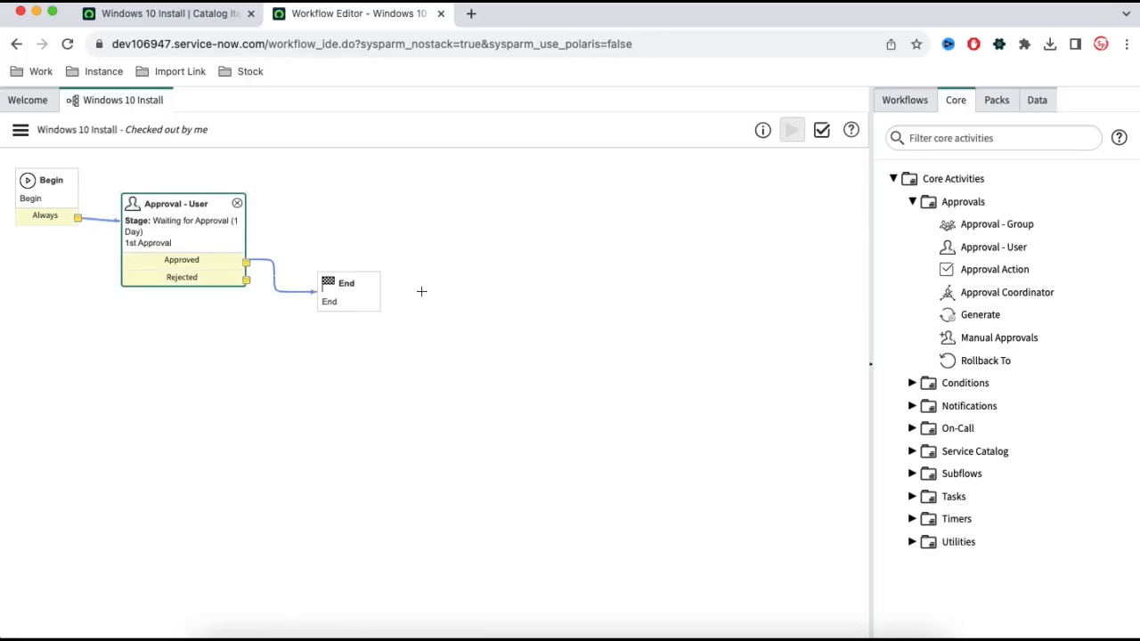
Connect the approval's Rejected outcome to End and space the nodes out, with End well below and to the right of the approval
{"action": "left_click_drag", "start_coordinate": [363, 278], "coordinate": [494, 213]}
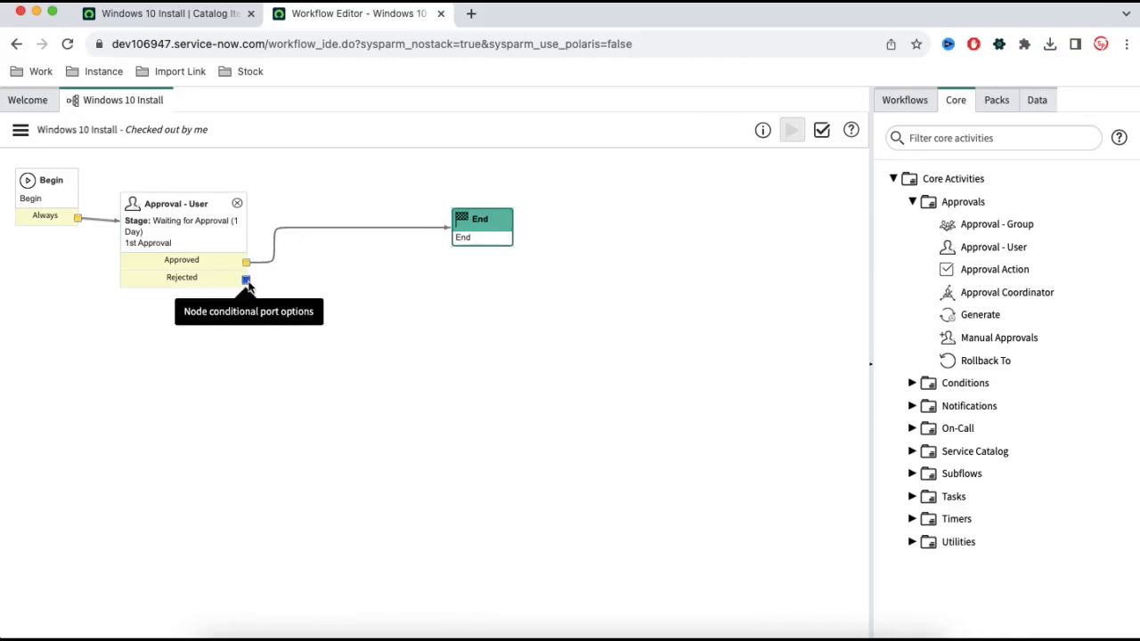
{"action": "left_click_drag", "start_coordinate": [247, 281], "coordinate": [439, 505]}
{"action": "left_click_drag", "start_coordinate": [208, 212], "coordinate": [228, 207]}
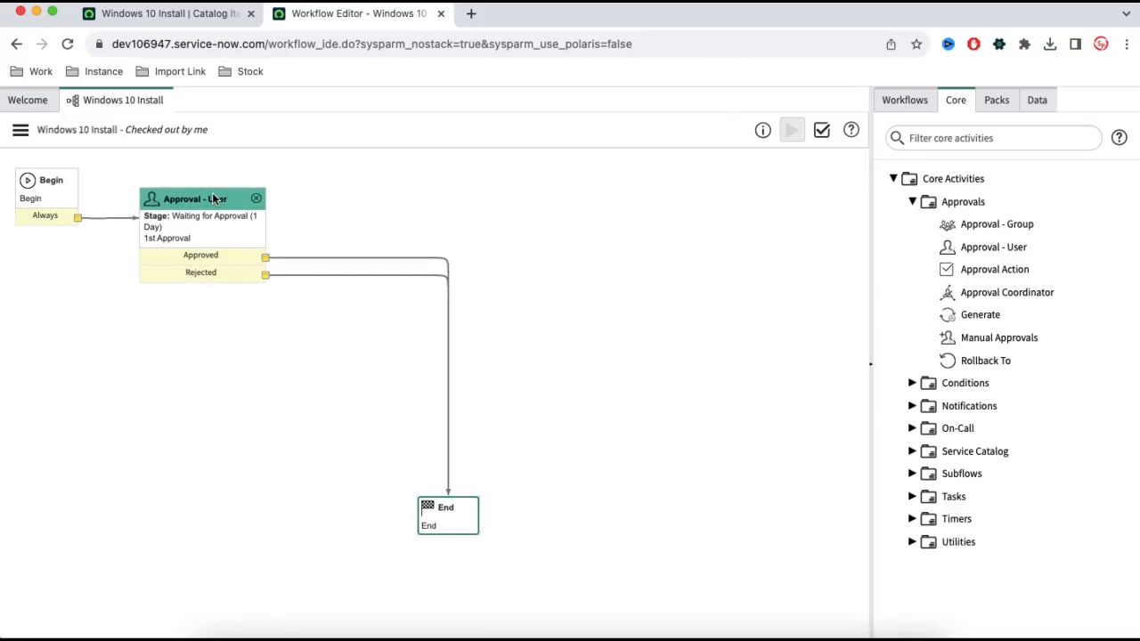
Add a core Catalog Task activity to the canvas, placing it beyond the user approval
{"action": "left_click", "coordinate": [912, 202]}
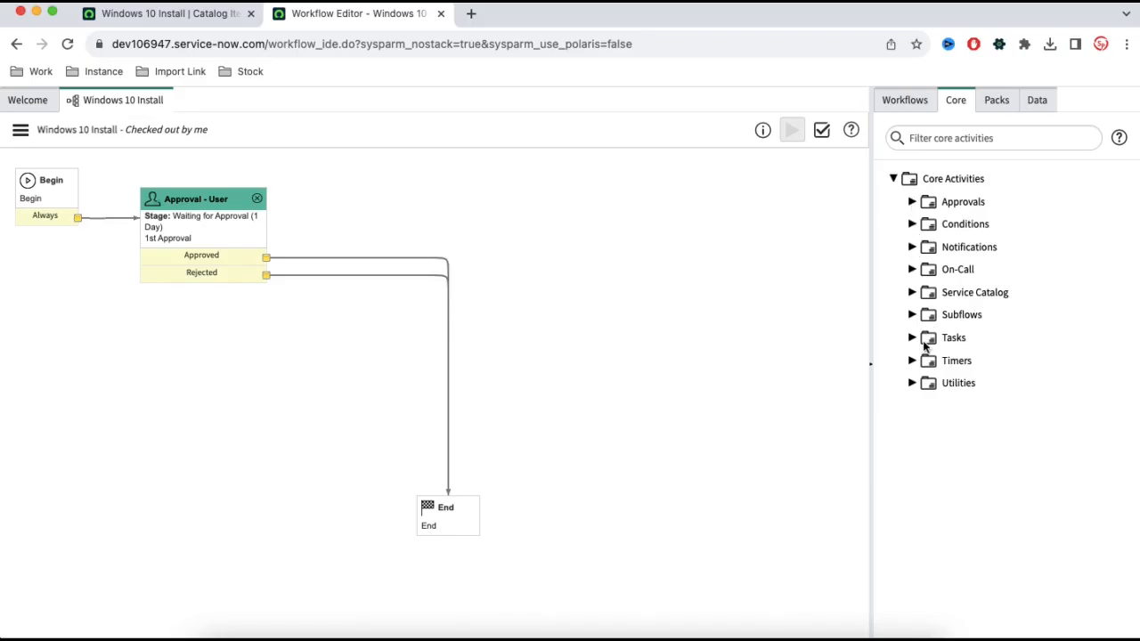
{"action": "left_click", "coordinate": [912, 338]}
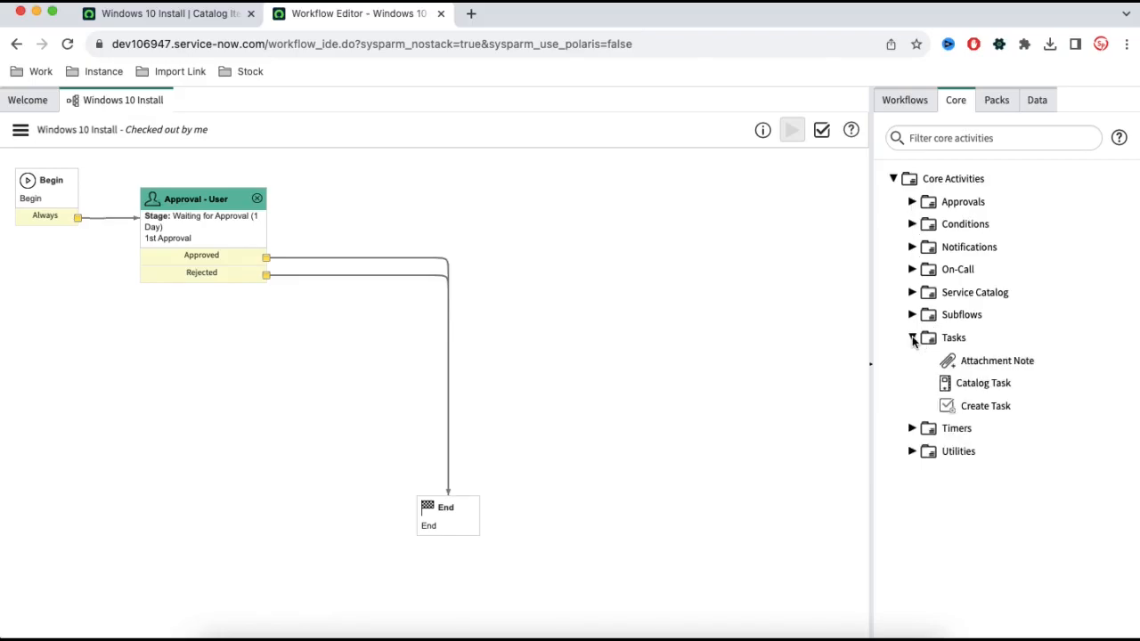
{"action": "mouse_move", "coordinate": [984, 385]}
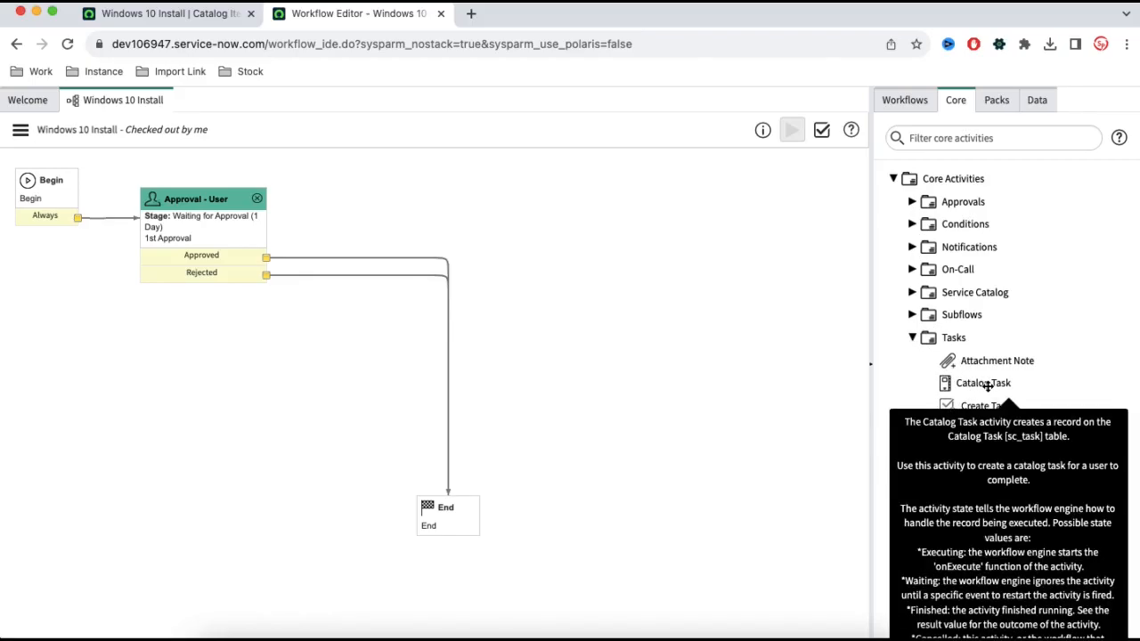
{"action": "left_click_drag", "start_coordinate": [980, 385], "coordinate": [522, 207]}
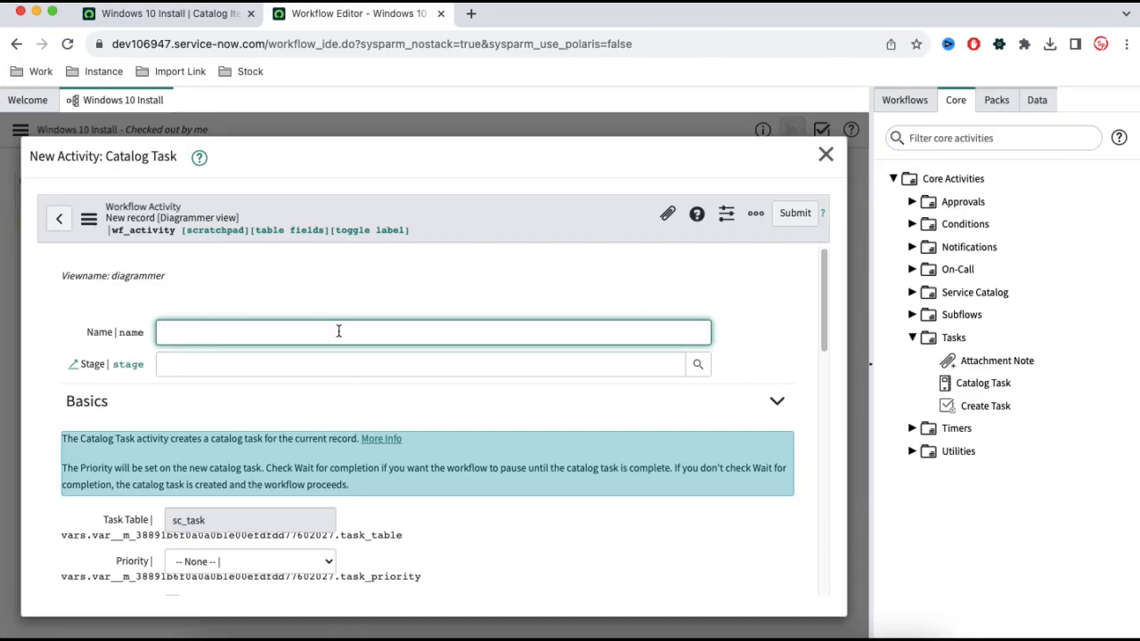
Name the new catalog task activity "Software Installtion" and set its stage to Fulfillment
{"action": "type", "text": "Software Installtion"}
{"action": "left_click", "coordinate": [348, 365]}
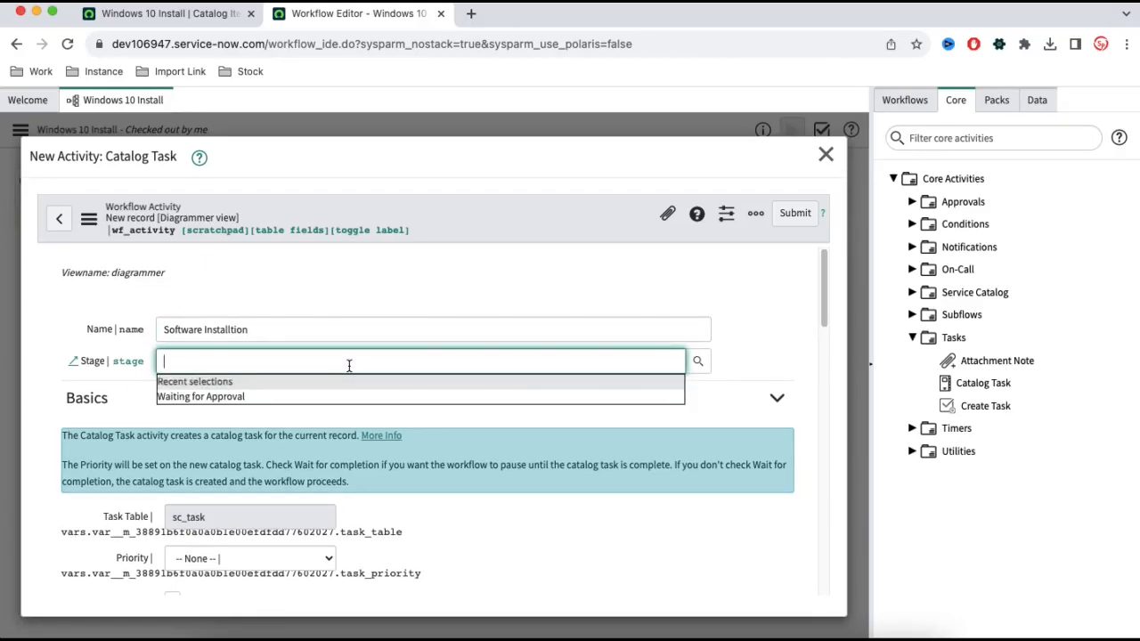
{"action": "left_click", "coordinate": [697, 361]}
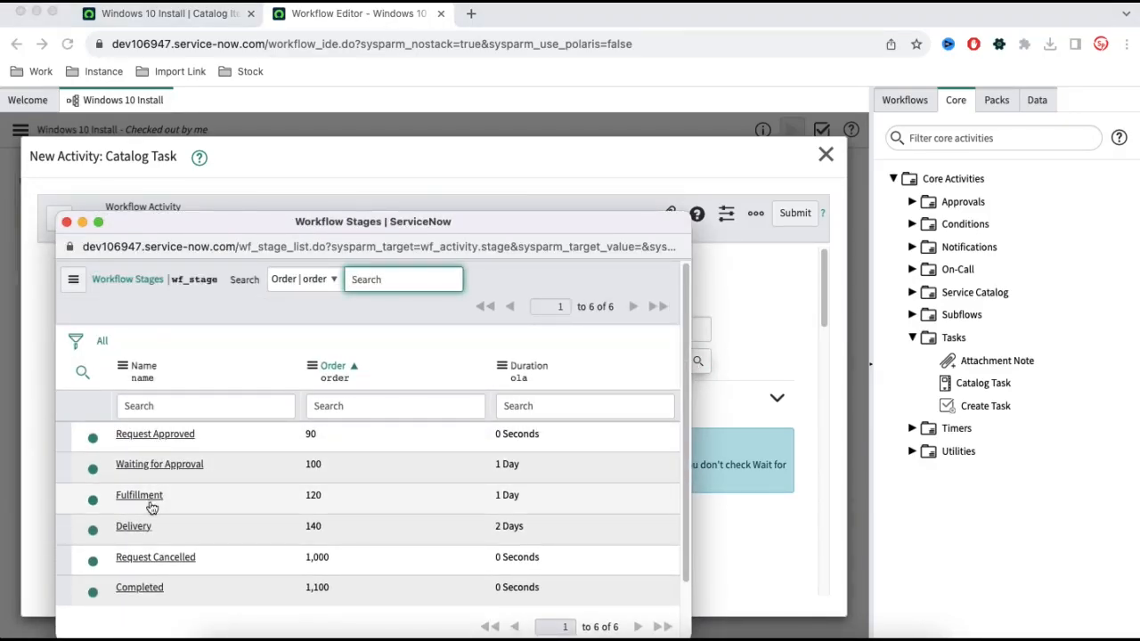
{"action": "left_click", "coordinate": [148, 497]}
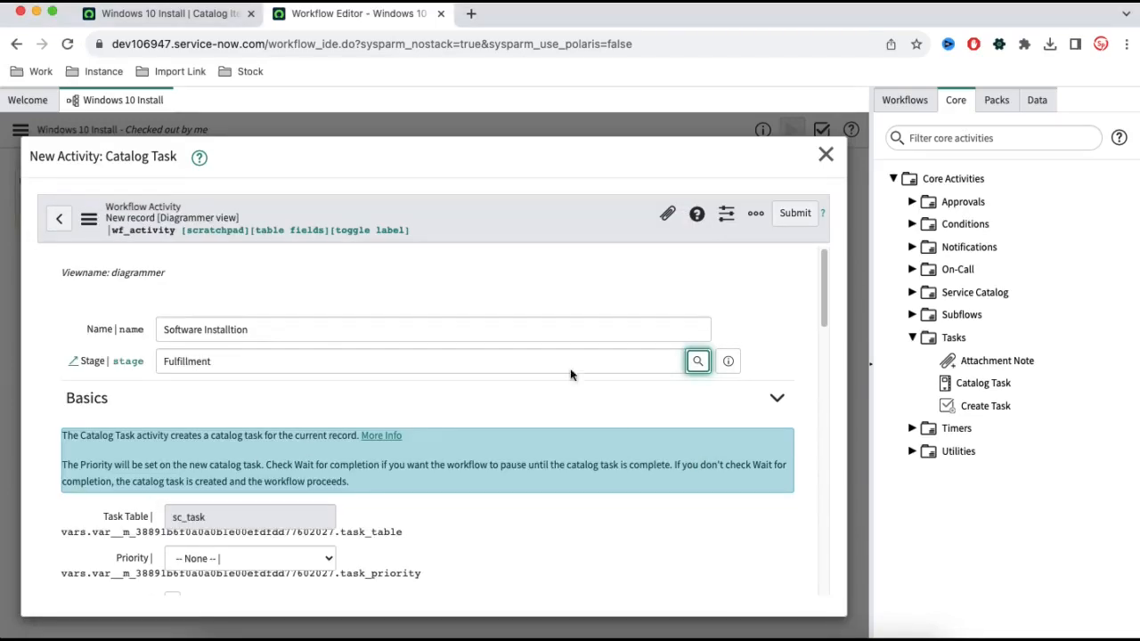
Enter "Software Installtion" as the catalog task's short description
{"action": "scroll", "coordinate": [575, 384], "scroll_direction": "down", "scroll_amount": 3}
{"action": "scroll", "coordinate": [574, 384], "scroll_direction": "down", "scroll_amount": 5}
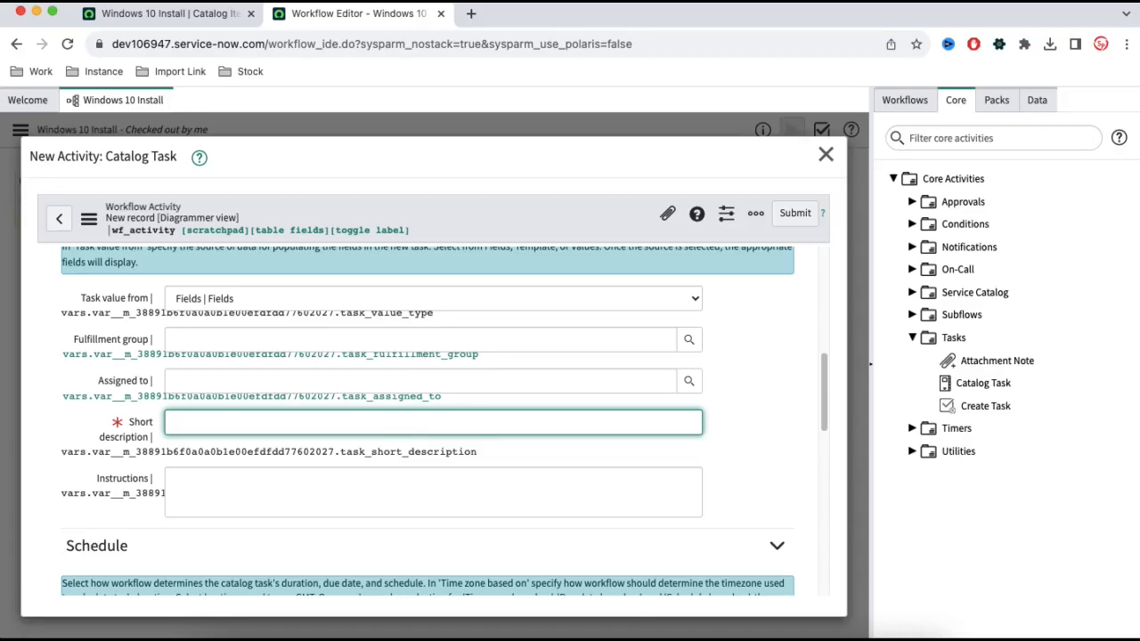
{"action": "type", "text": "ftware Installtion"}
Add both the formatter and how_long variables to the catalog task form
{"action": "scroll", "coordinate": [399, 427], "scroll_direction": "down", "scroll_amount": 5}
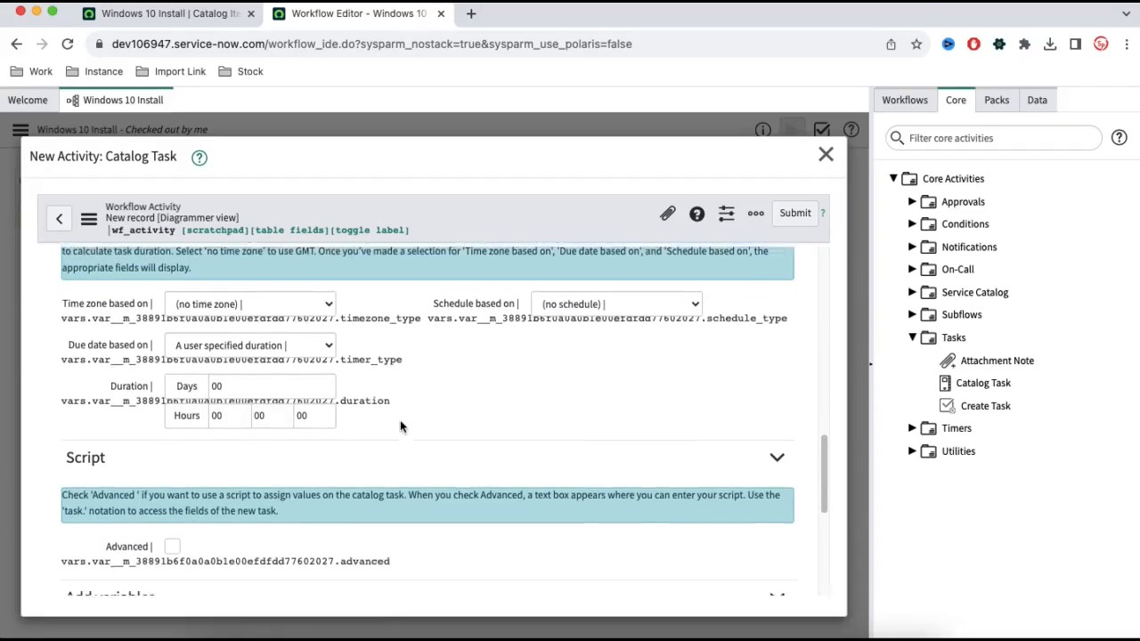
{"action": "scroll", "coordinate": [400, 427], "scroll_direction": "down", "scroll_amount": 3}
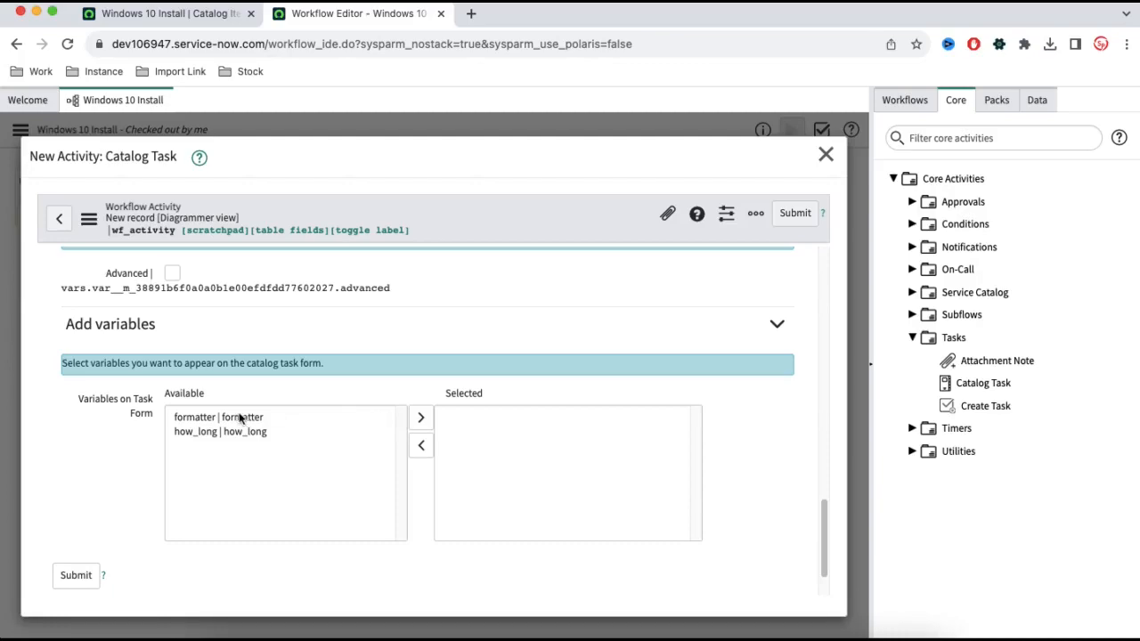
{"action": "left_click", "coordinate": [239, 418]}
{"action": "left_click", "coordinate": [236, 435]}
{"action": "left_click", "coordinate": [277, 421], "text": "shift"}
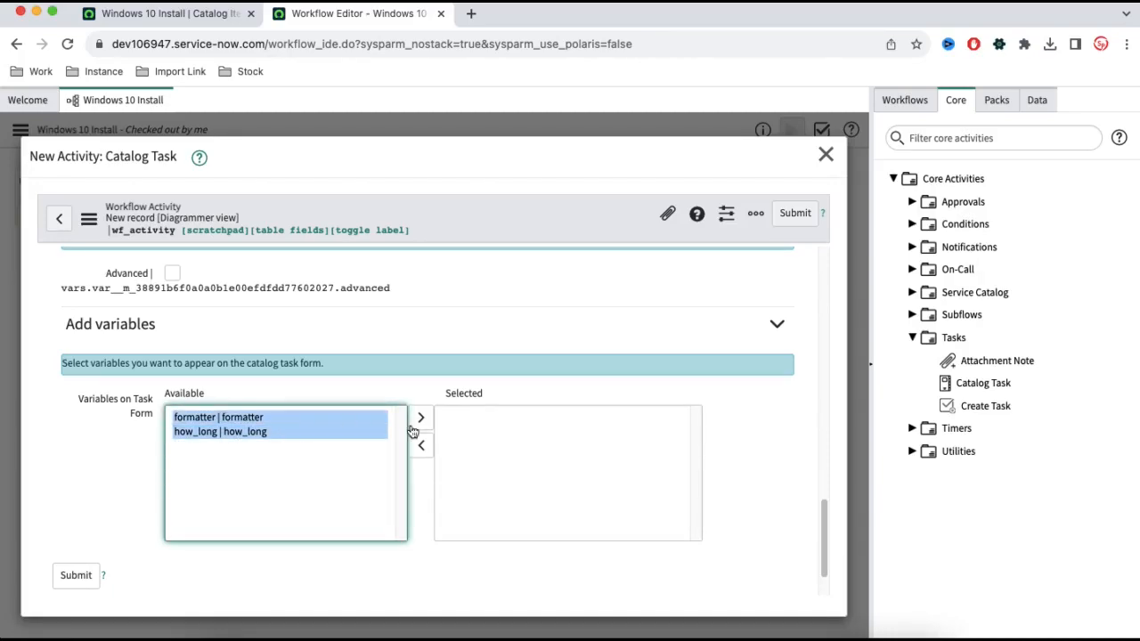
{"action": "left_click", "coordinate": [421, 417]}
Set the catalog task's fulfillment group to Software and submit the activity
{"action": "scroll", "coordinate": [634, 341], "scroll_direction": "up", "scroll_amount": 5}
{"action": "scroll", "coordinate": [634, 341], "scroll_direction": "up", "scroll_amount": 4}
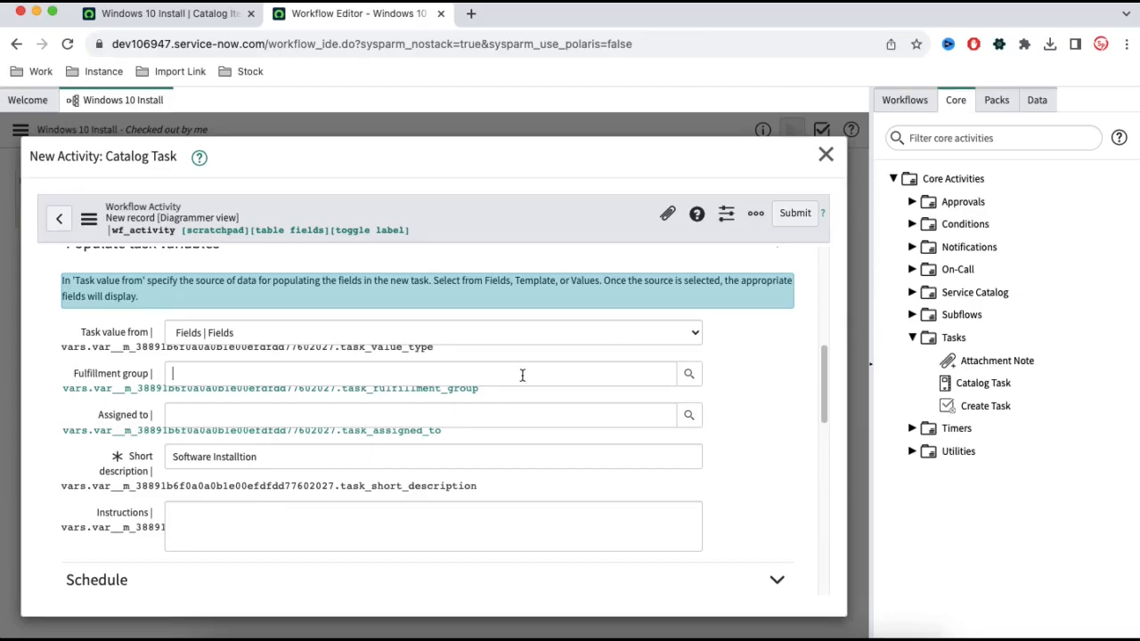
{"action": "left_click", "coordinate": [654, 374]}
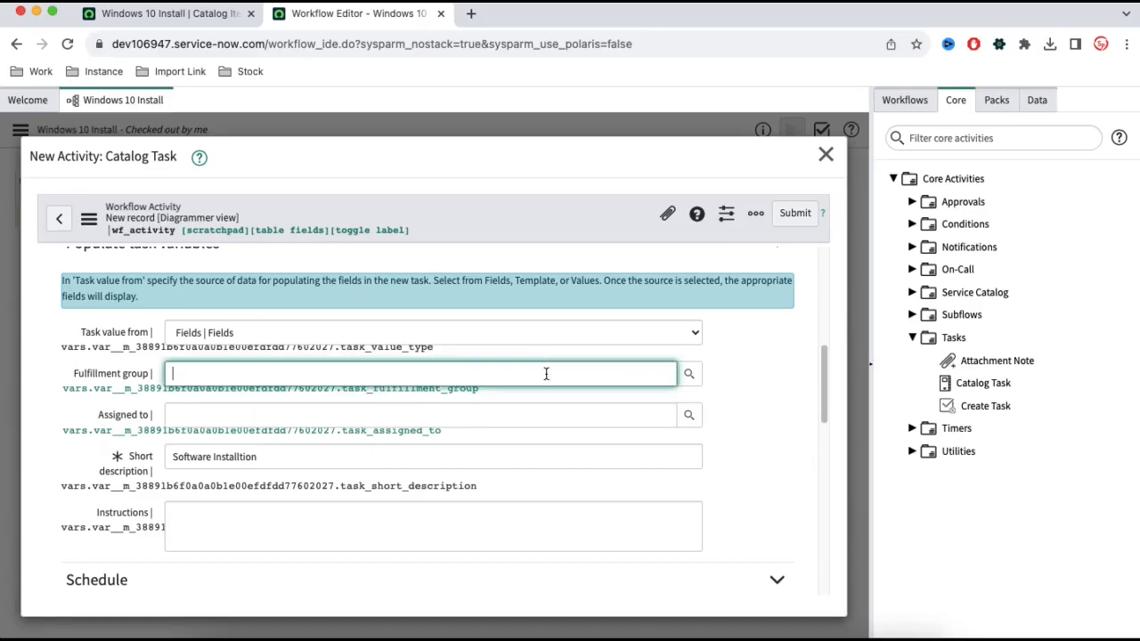
{"action": "type", "text": "*"}
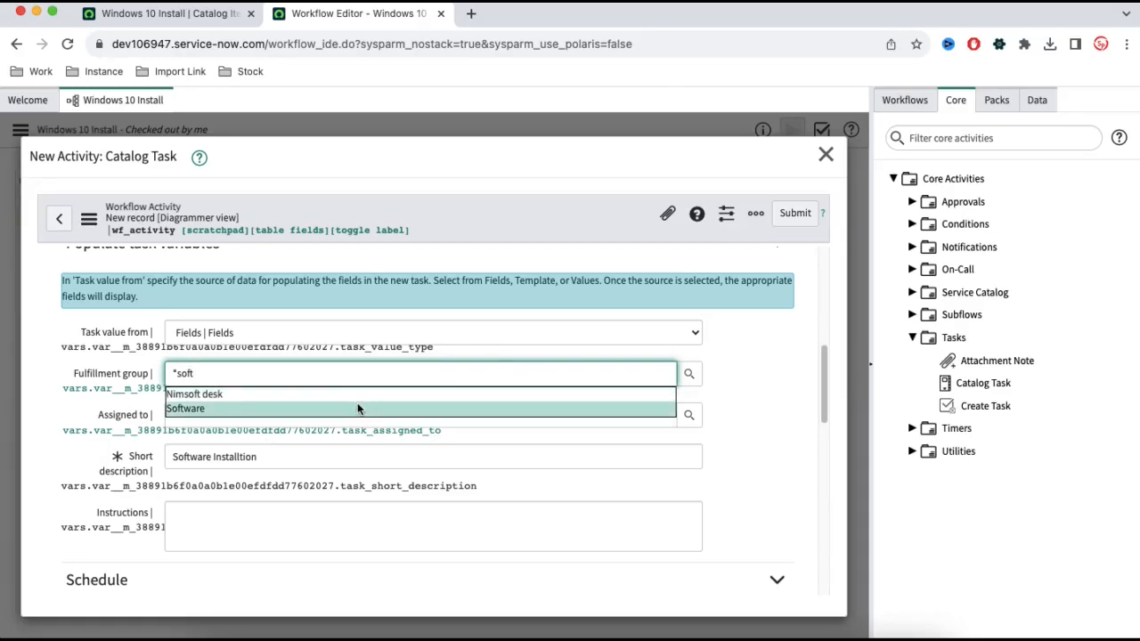
{"action": "left_click", "coordinate": [358, 405]}
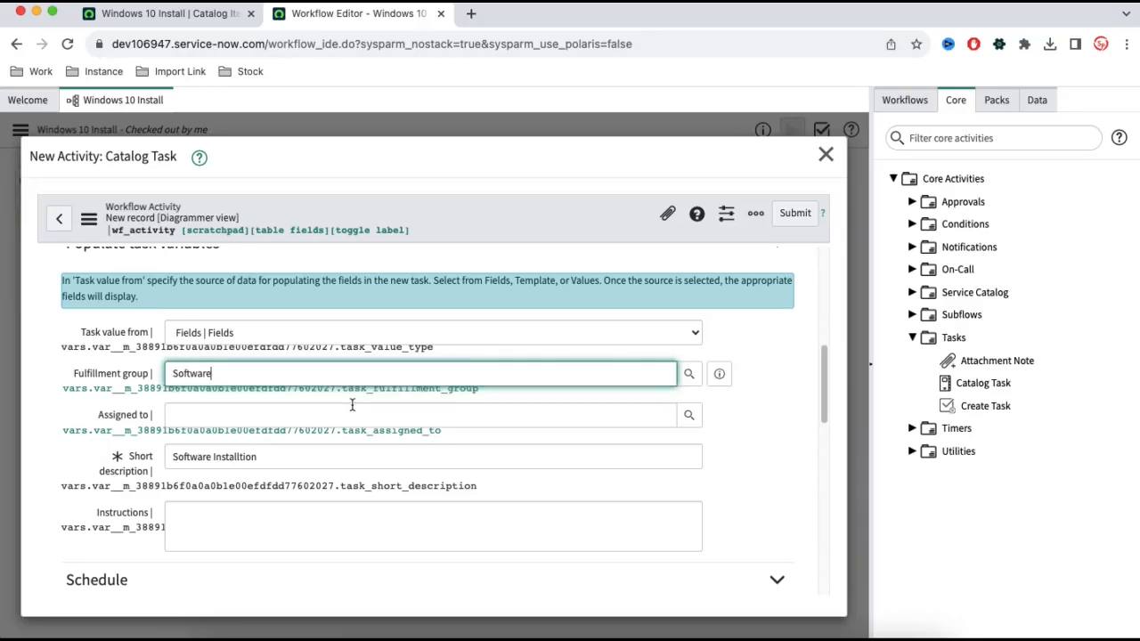
{"action": "left_click", "coordinate": [792, 216]}
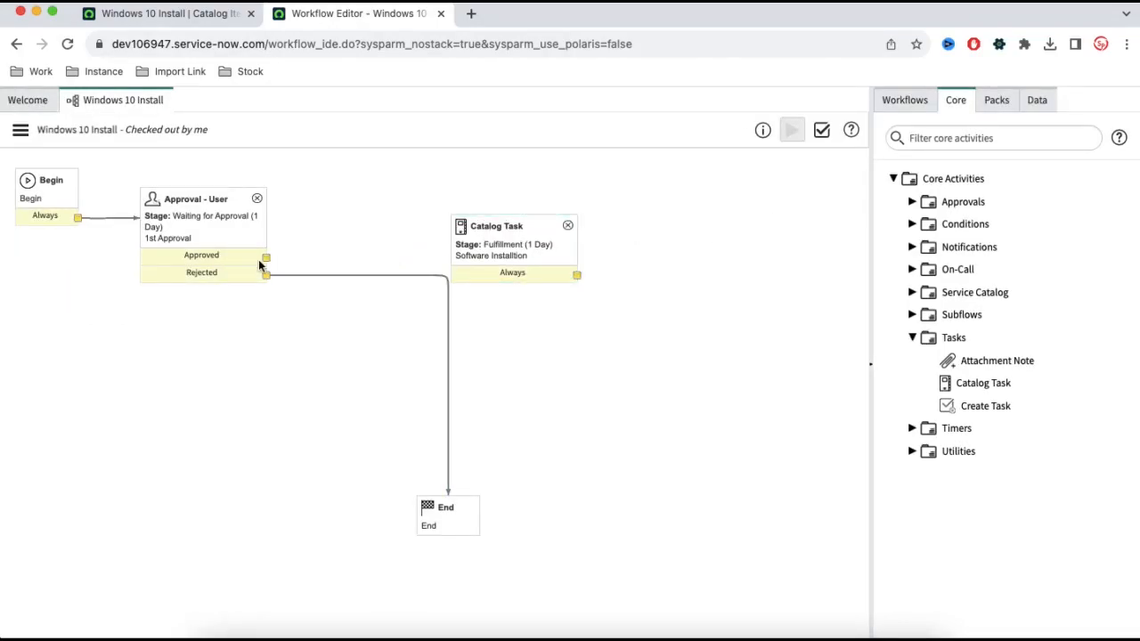
Route the approval's Approved outcome through the Catalog Task to End, and publish the workflow
{"action": "left_click_drag", "start_coordinate": [265, 259], "coordinate": [471, 261]}
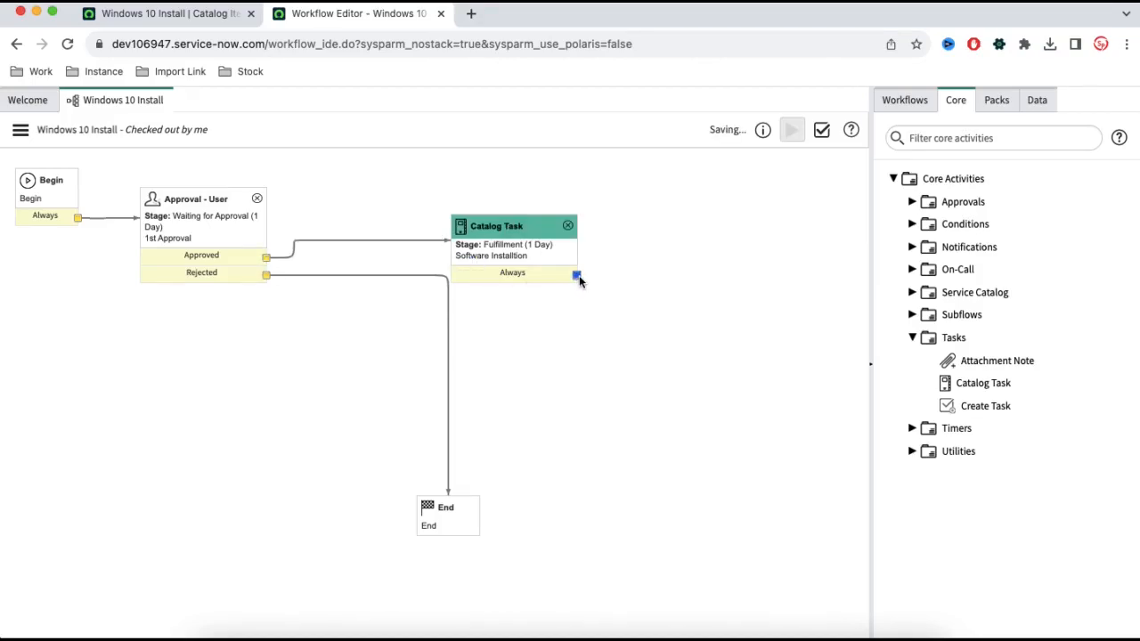
{"action": "left_click_drag", "start_coordinate": [578, 276], "coordinate": [460, 506]}
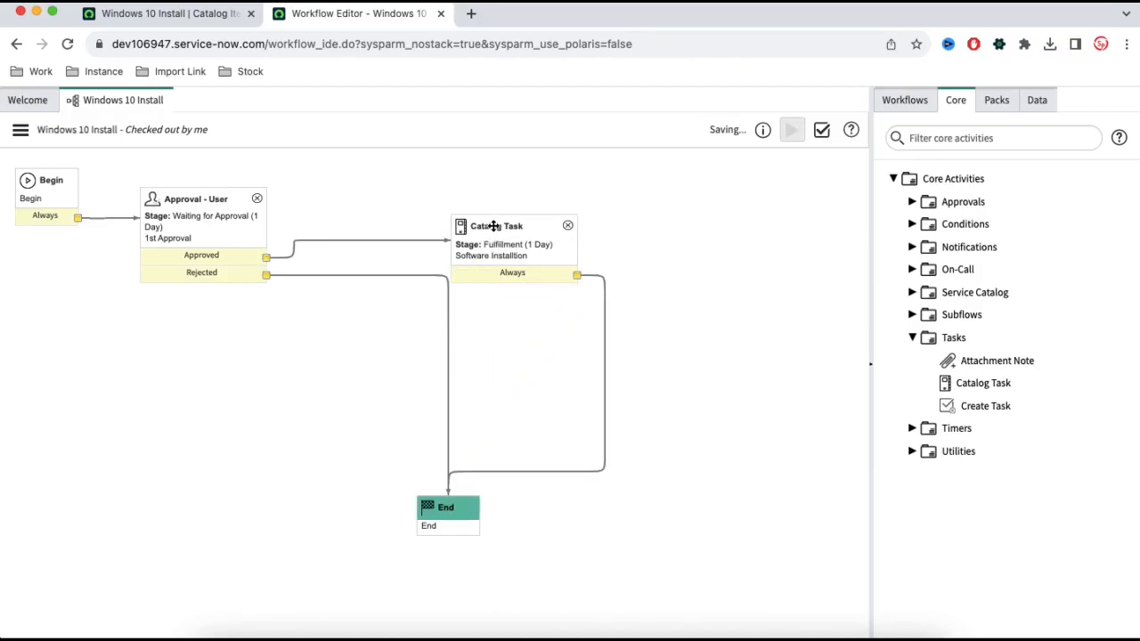
{"action": "left_click_drag", "start_coordinate": [491, 228], "coordinate": [465, 192]}
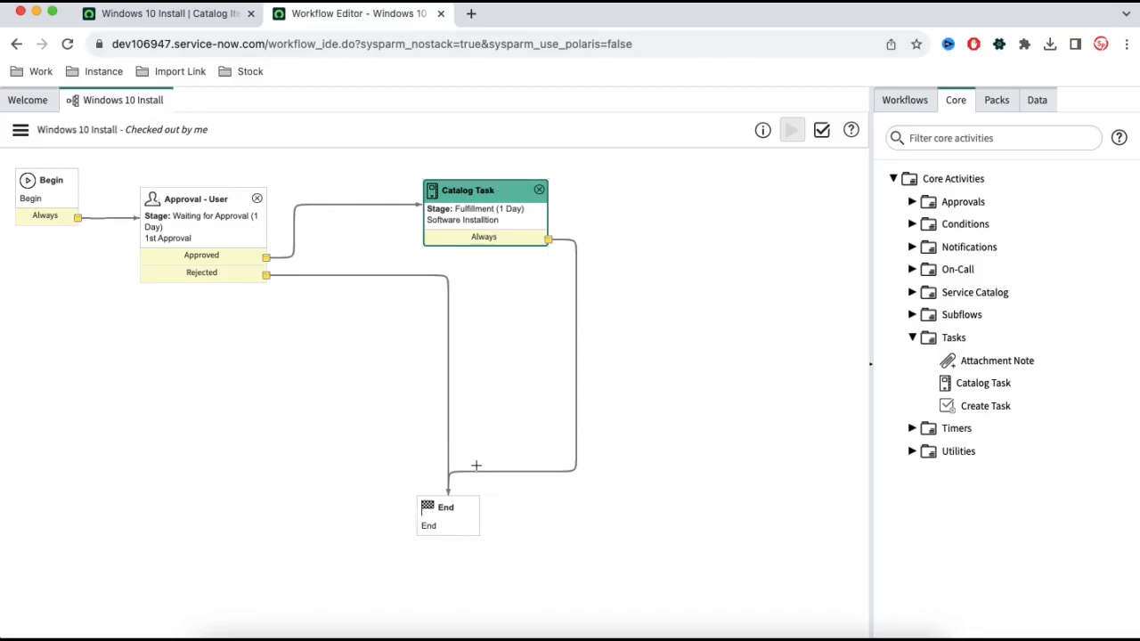
{"action": "left_click", "coordinate": [21, 129]}
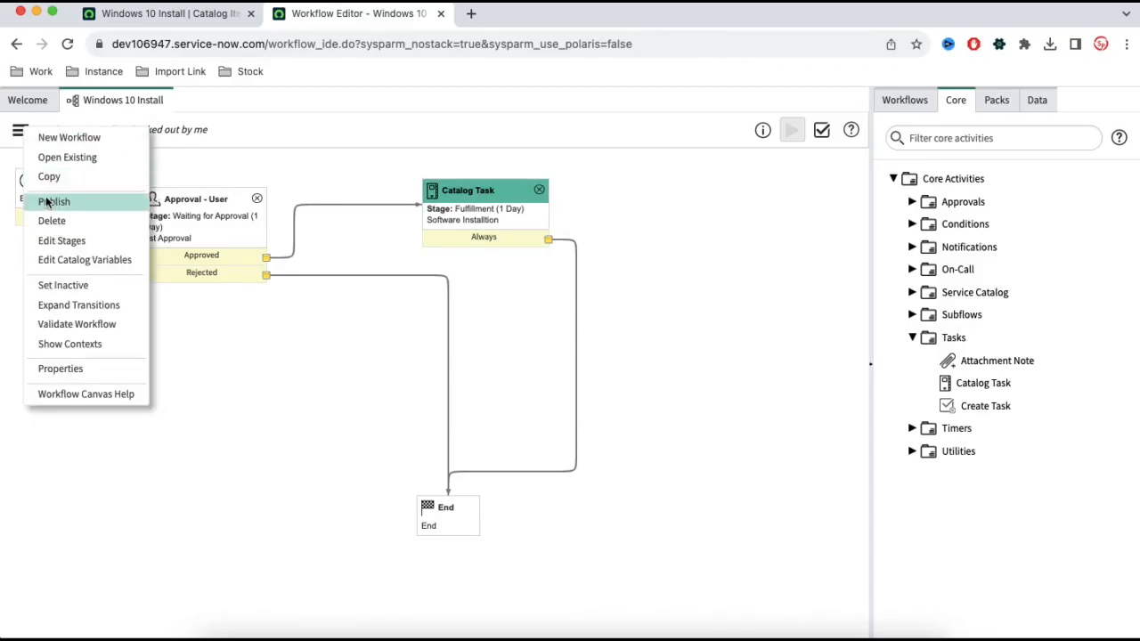
{"action": "left_click", "coordinate": [47, 201]}
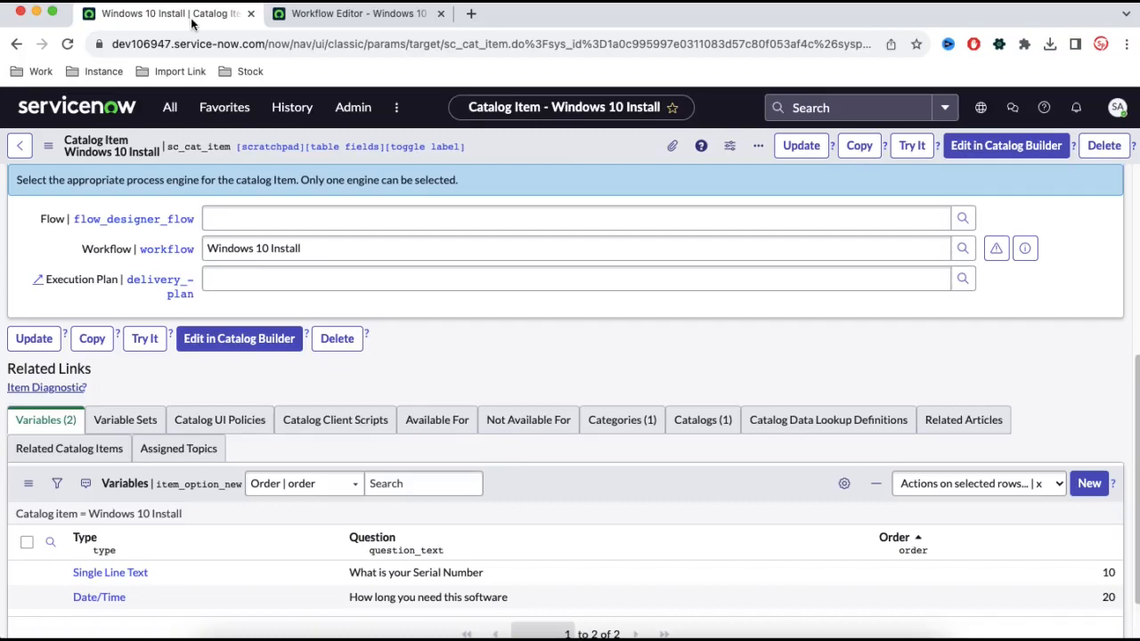
Return to the Windows 10 Install catalog item and impersonate the End User account
{"action": "left_click", "coordinate": [187, 14]}
{"action": "left_click", "coordinate": [1117, 107]}
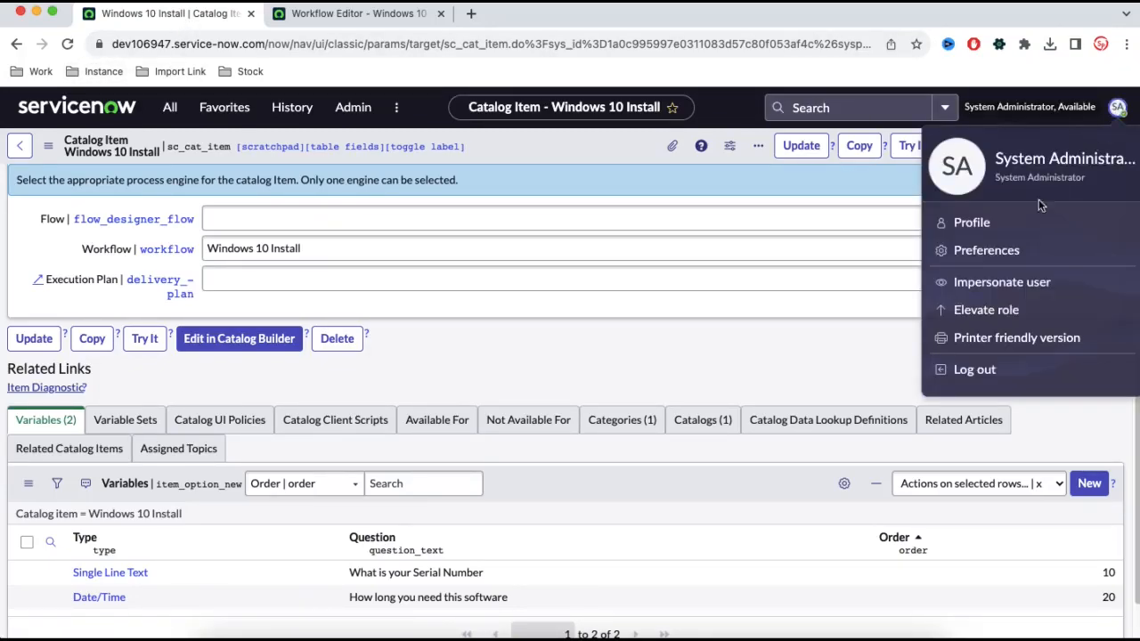
{"action": "left_click", "coordinate": [983, 283]}
{"action": "scroll", "coordinate": [513, 373], "scroll_direction": "down", "scroll_amount": 3}
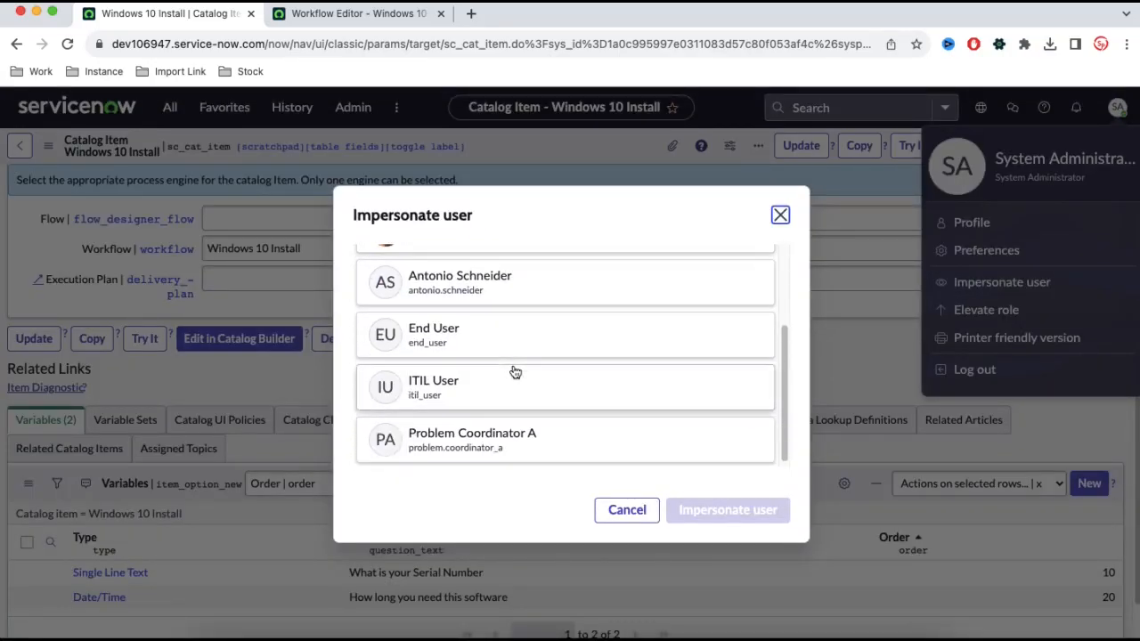
{"action": "left_click", "coordinate": [475, 338]}
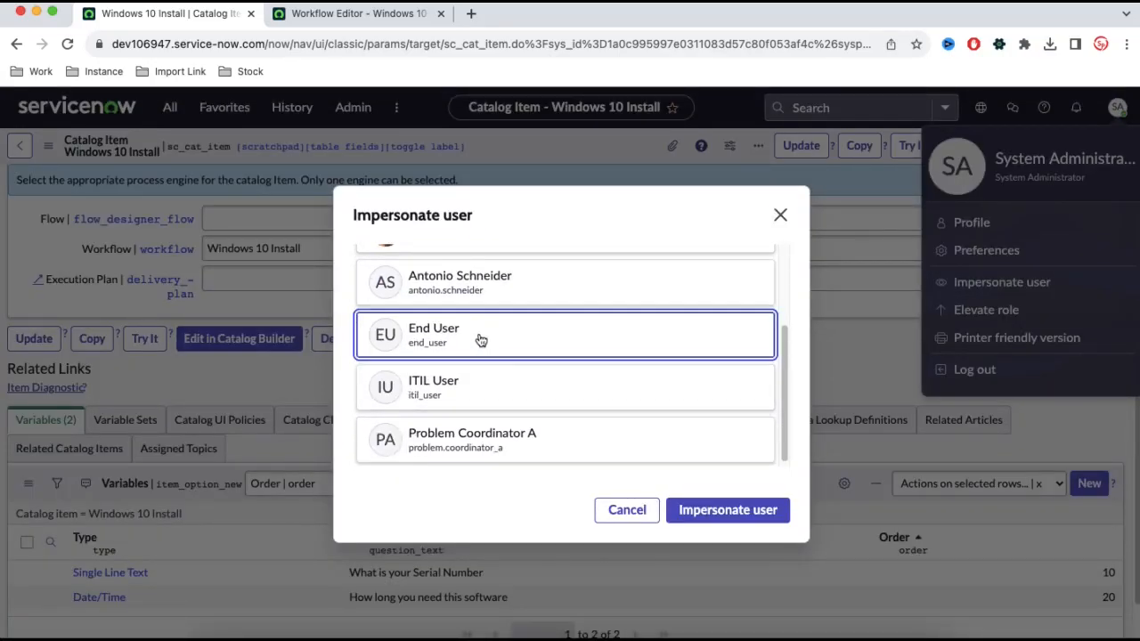
{"action": "left_click", "coordinate": [710, 514]}
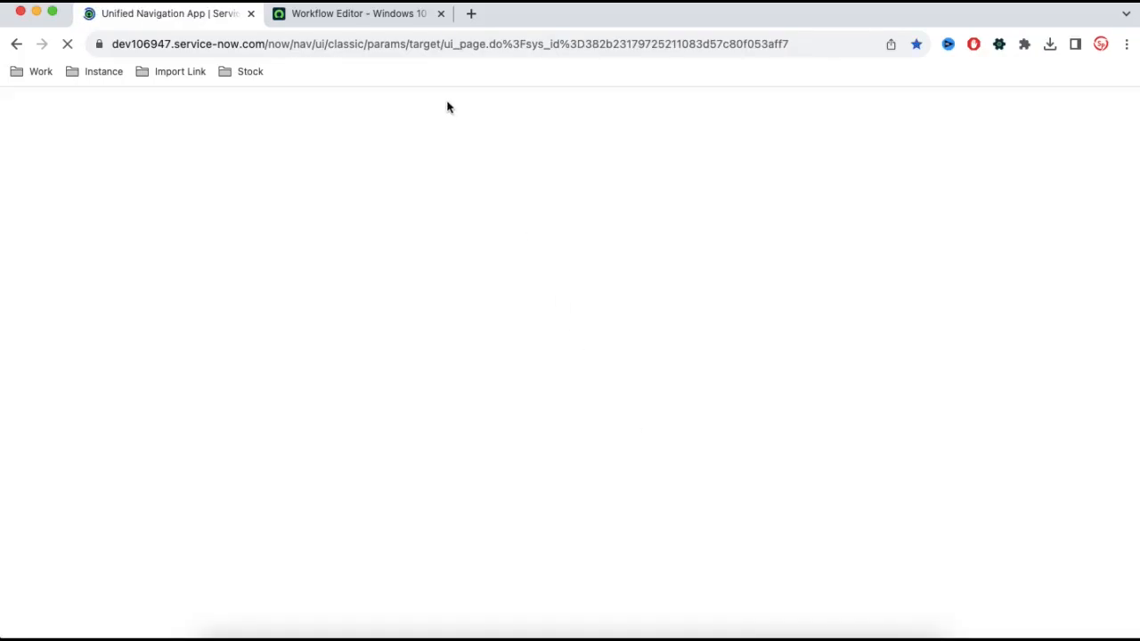
Close the Workflow Editor and open the instance's Service Portal at /sp in a new browser tab
{"action": "left_click", "coordinate": [441, 14]}
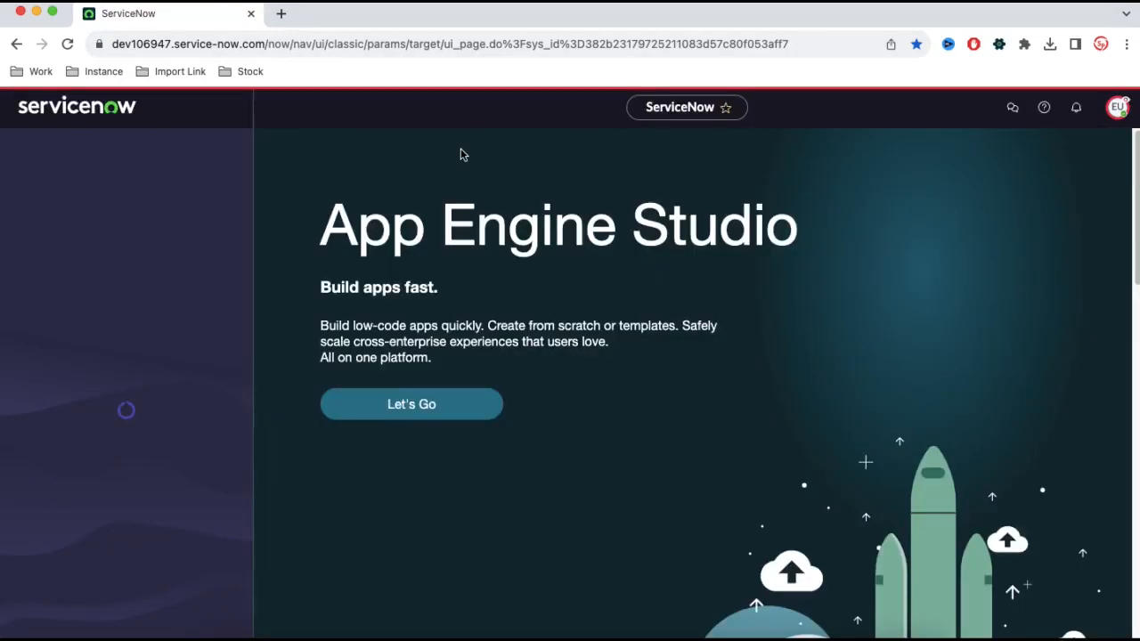
{"action": "left_click_drag", "start_coordinate": [82, 44], "coordinate": [62, 47]}
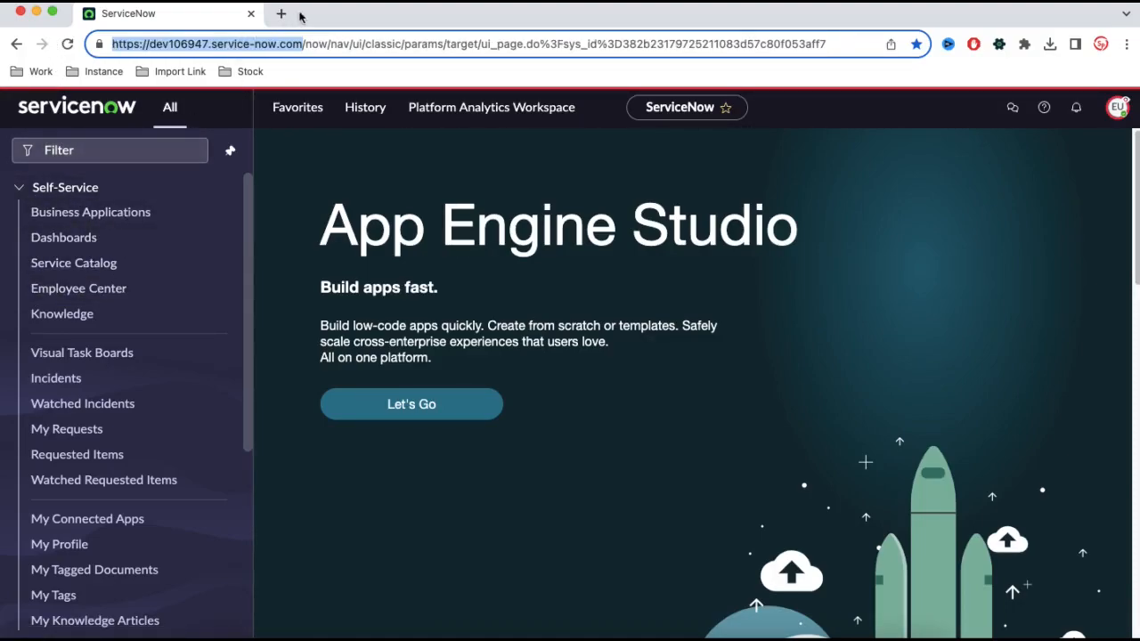
{"action": "left_click_drag", "start_coordinate": [264, 40], "coordinate": [278, 17]}
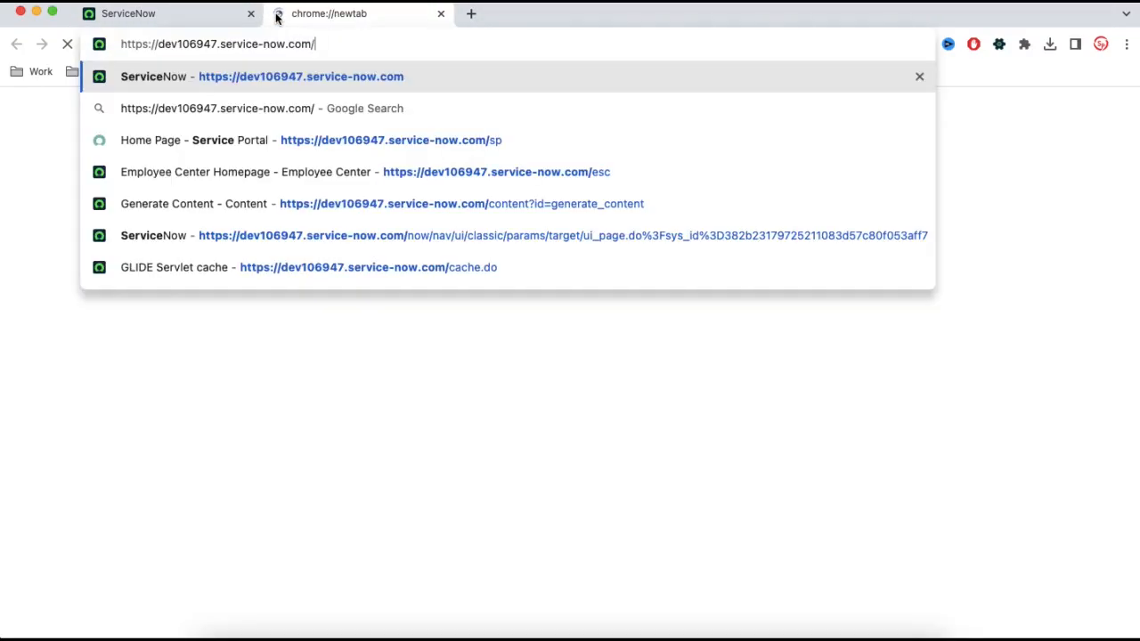
{"action": "type", "text": "sp"}
{"action": "key", "text": "Return"}
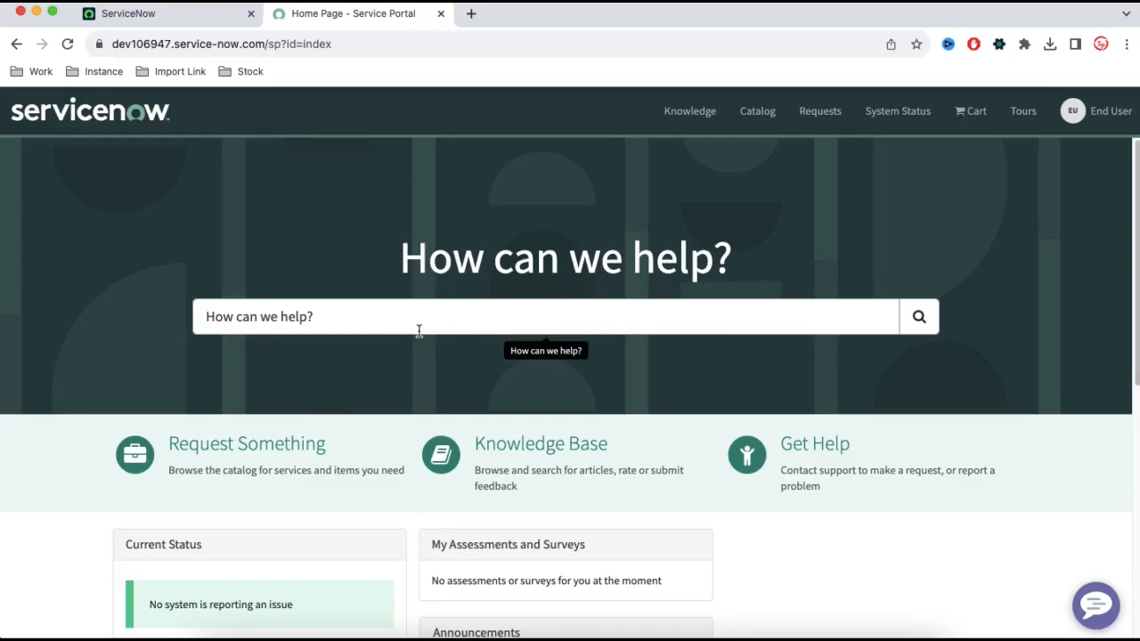
Search the portal for "windows 10" and open the Windows 10 Install item
{"action": "left_click", "coordinate": [419, 325]}
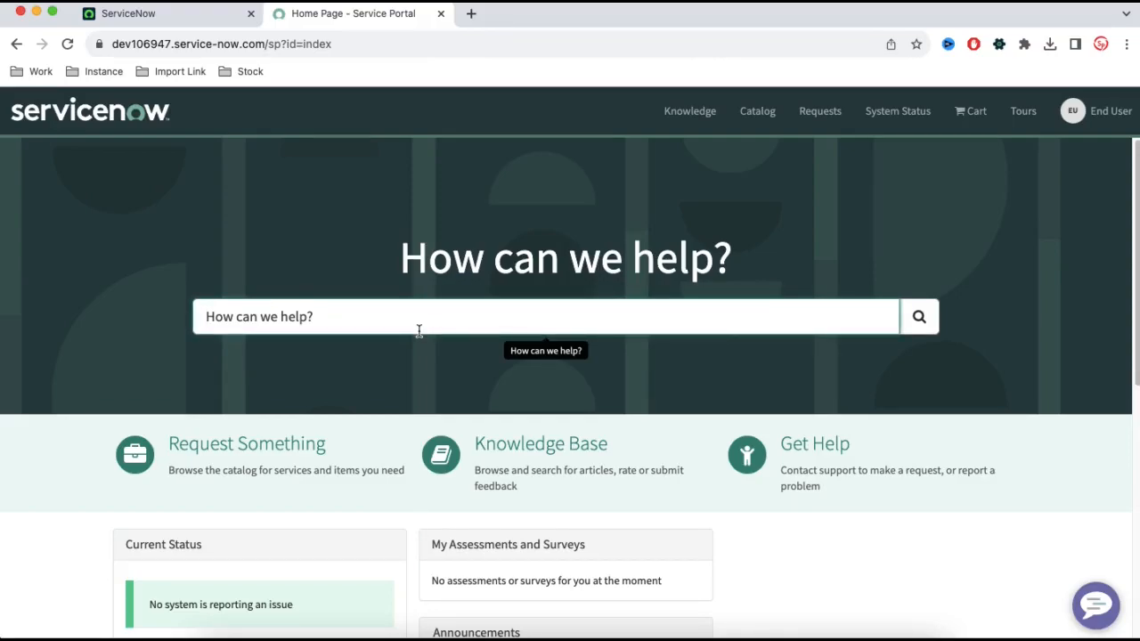
{"action": "type", "text": "wi"}
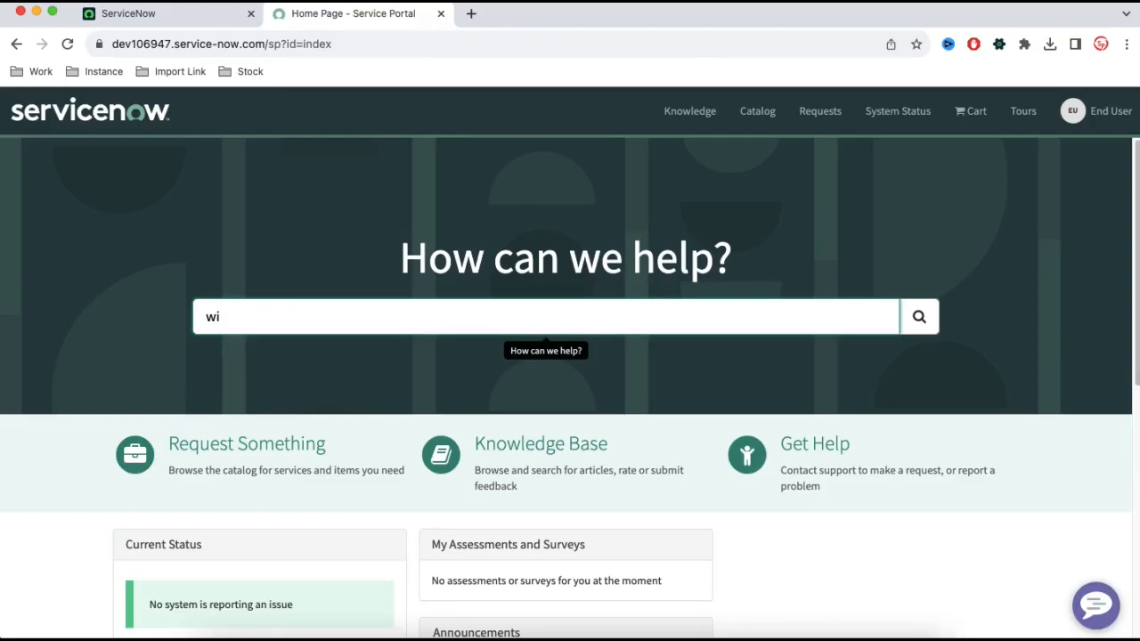
{"action": "type", "text": "ndows 10"}
{"action": "key", "text": "Return"}
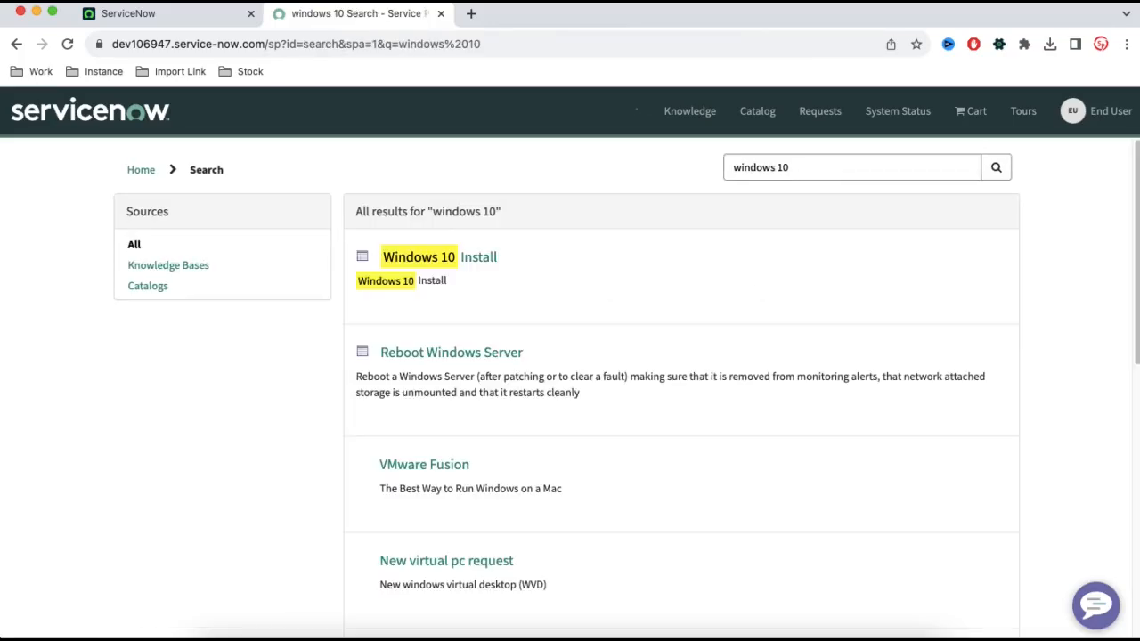
{"action": "left_click", "coordinate": [446, 259]}
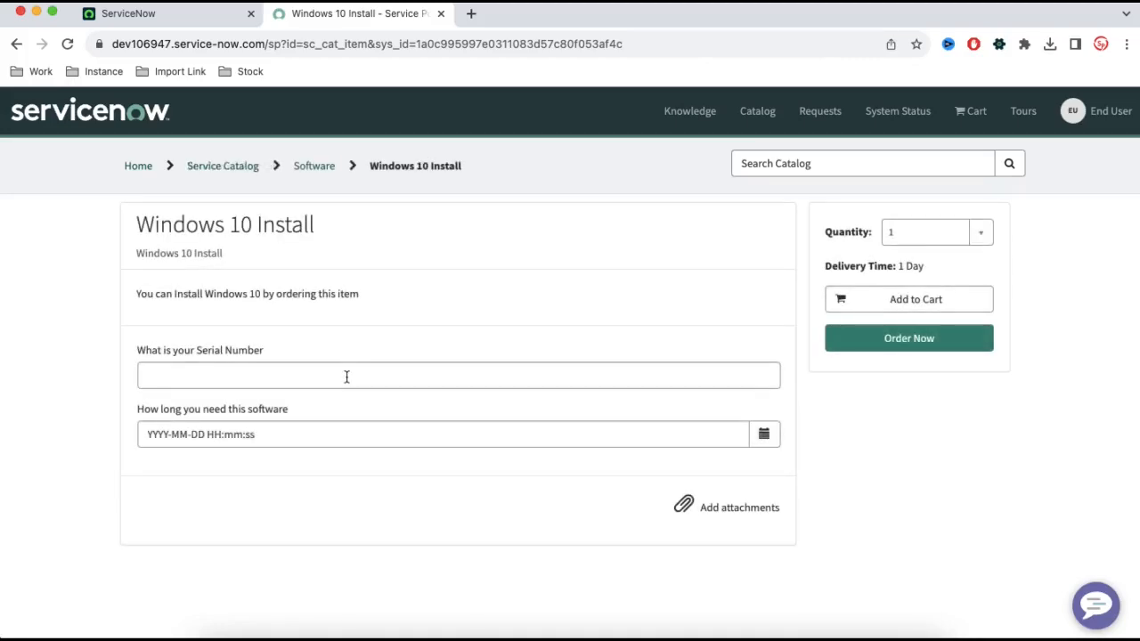
Order Windows 10 Install with serial number 12333 and a needed-software date of 2023-08-31, and check out the order
{"action": "double_click", "coordinate": [306, 360]}
{"action": "left_click", "coordinate": [294, 374]}
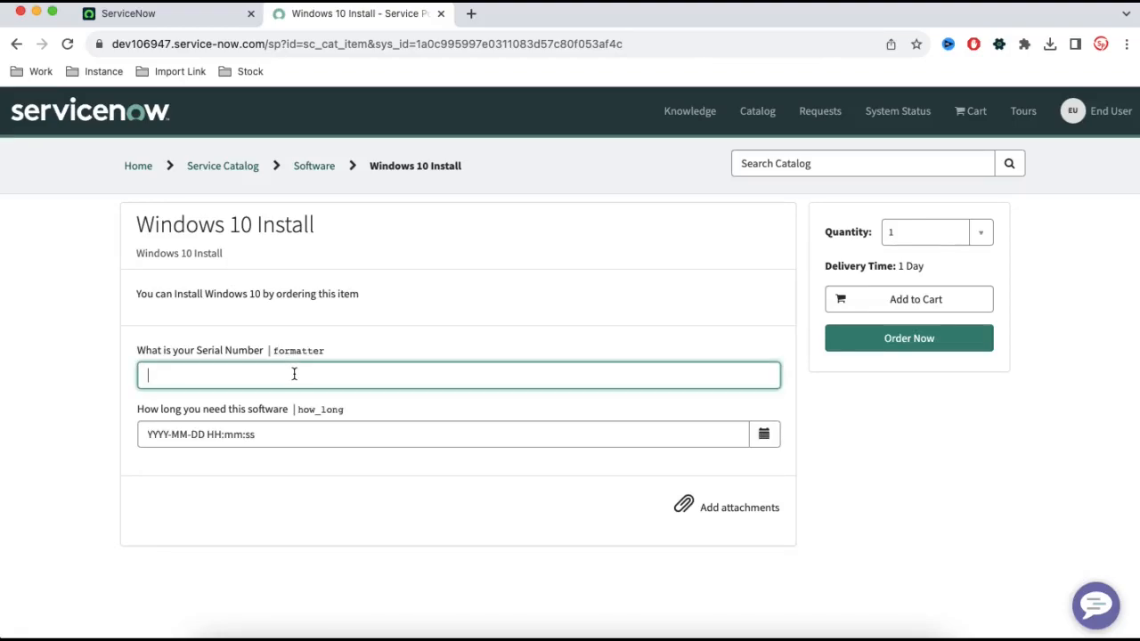
{"action": "type", "text": "12333"}
{"action": "left_click", "coordinate": [763, 435]}
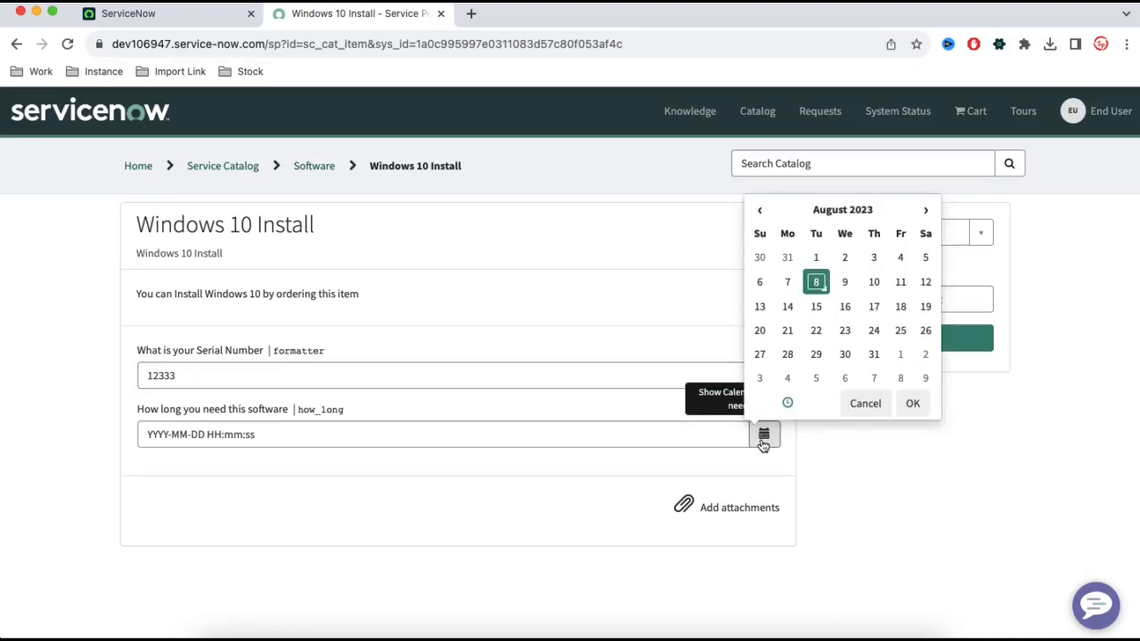
{"action": "left_click", "coordinate": [878, 354]}
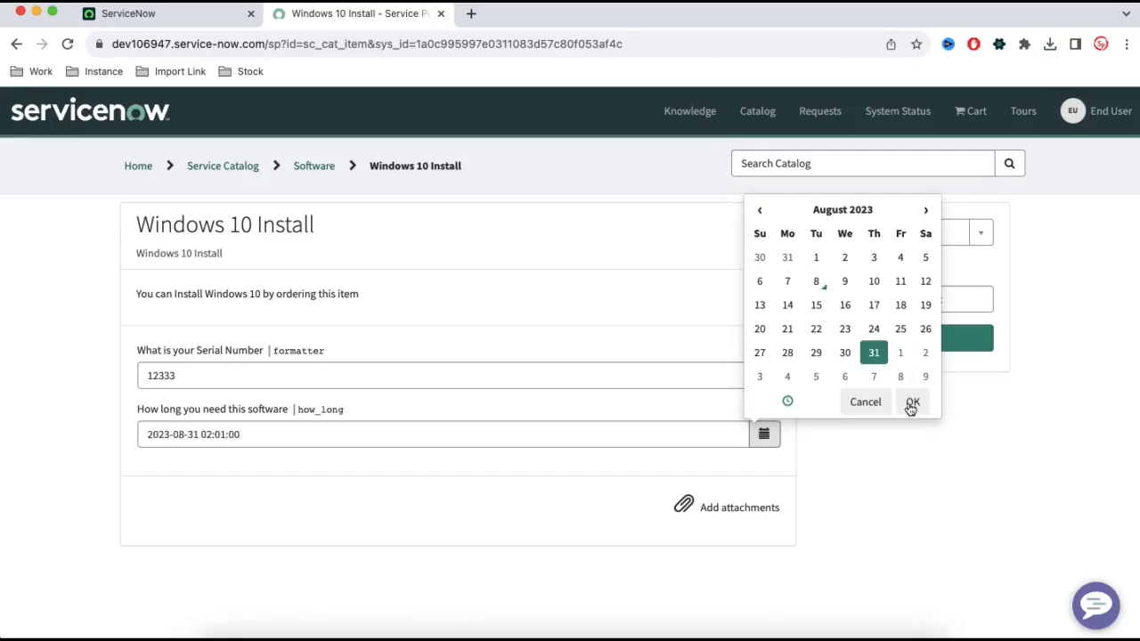
{"action": "left_click", "coordinate": [912, 406]}
{"action": "left_click", "coordinate": [918, 344]}
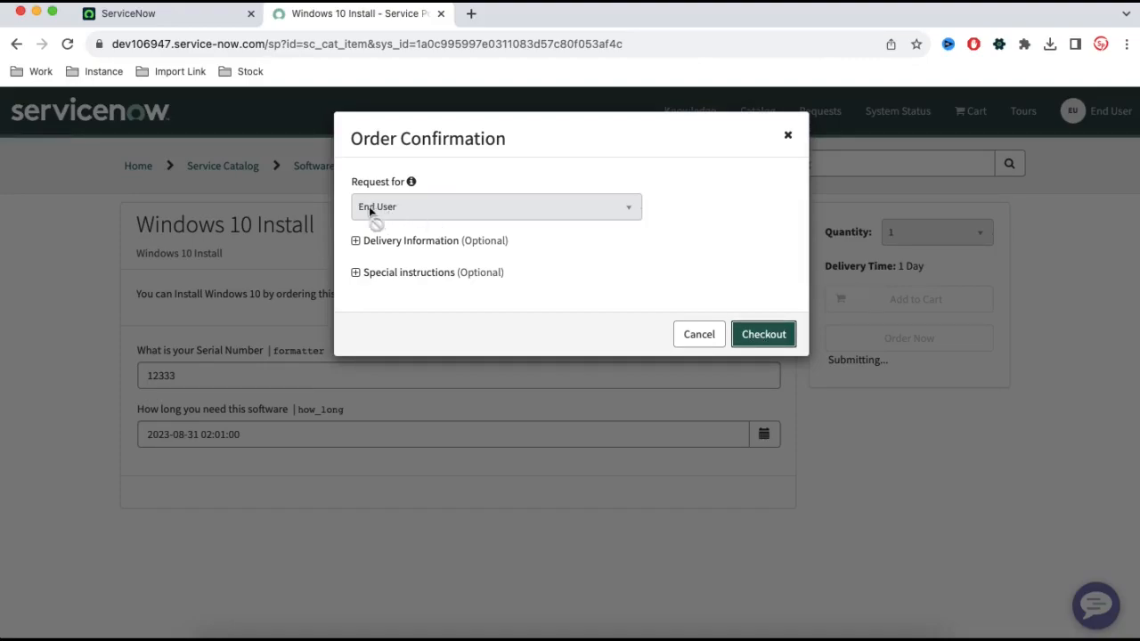
{"action": "left_click", "coordinate": [761, 337]}
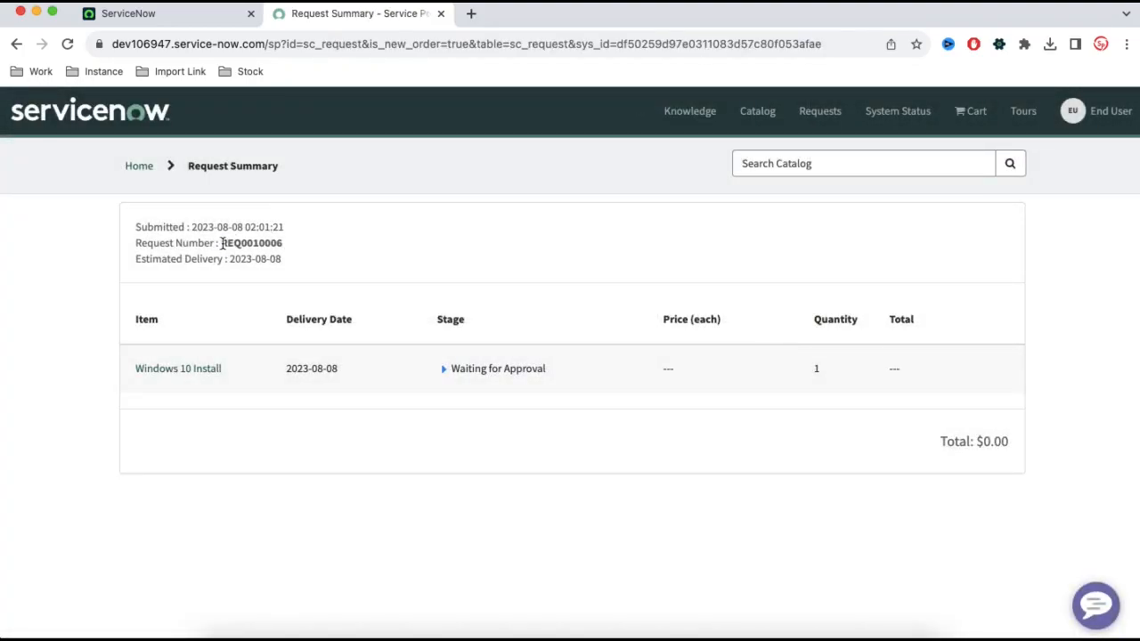
Examine the request number and expand the Windows 10 Install stage to see its requested approver
{"action": "left_click_drag", "start_coordinate": [221, 243], "coordinate": [284, 245]}
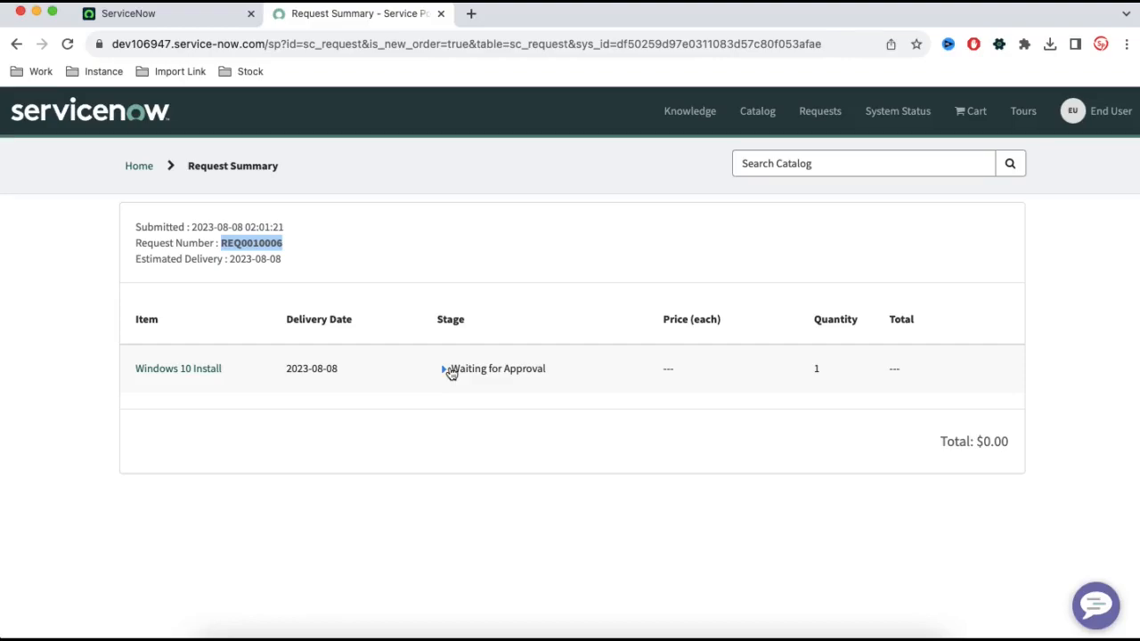
{"action": "left_click", "coordinate": [441, 372]}
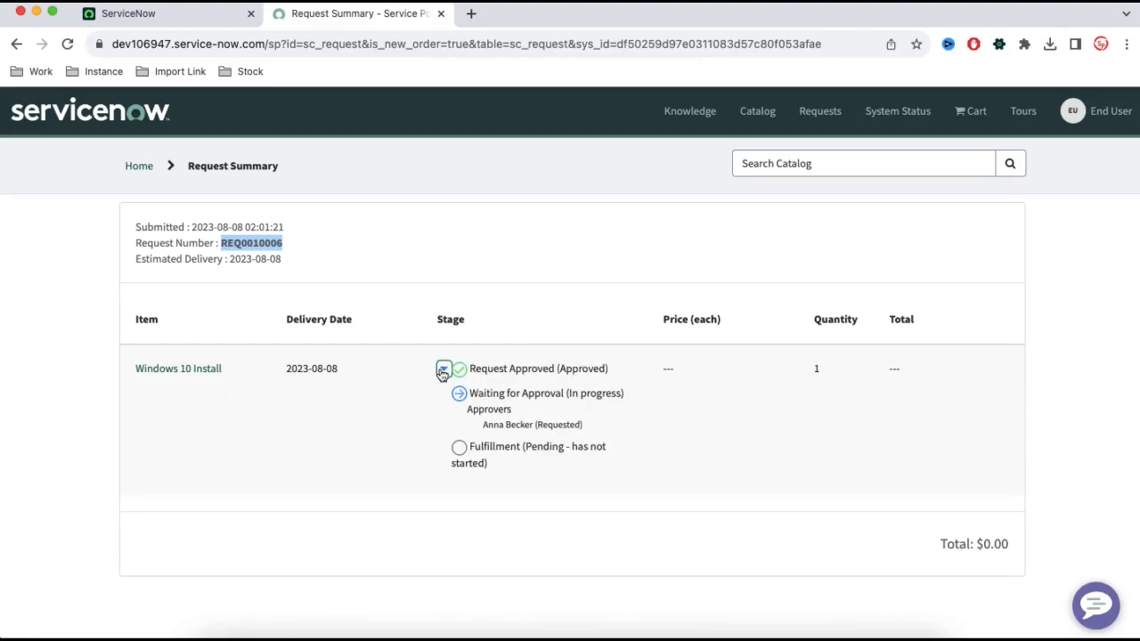
{"action": "left_click_drag", "start_coordinate": [483, 425], "coordinate": [528, 426]}
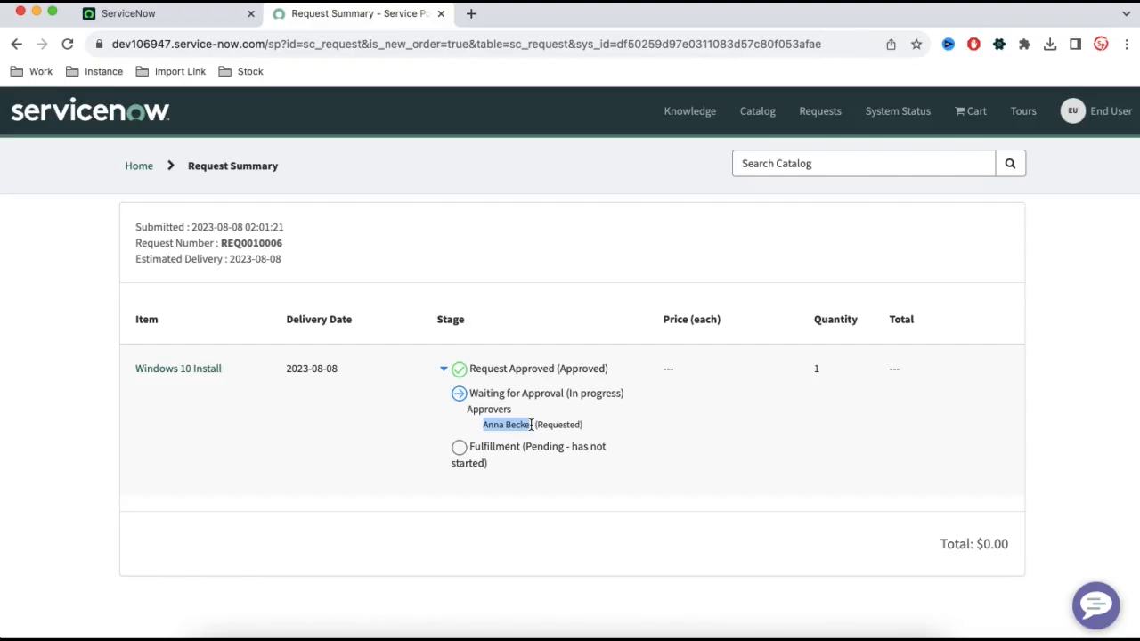
{"action": "left_click_drag", "start_coordinate": [532, 425], "coordinate": [535, 425]}
Copy the request number from the summary, return to the main ServiceNow tab and end the End User impersonation
{"action": "double_click", "coordinate": [259, 243]}
{"action": "key", "text": "ctrl+c"}
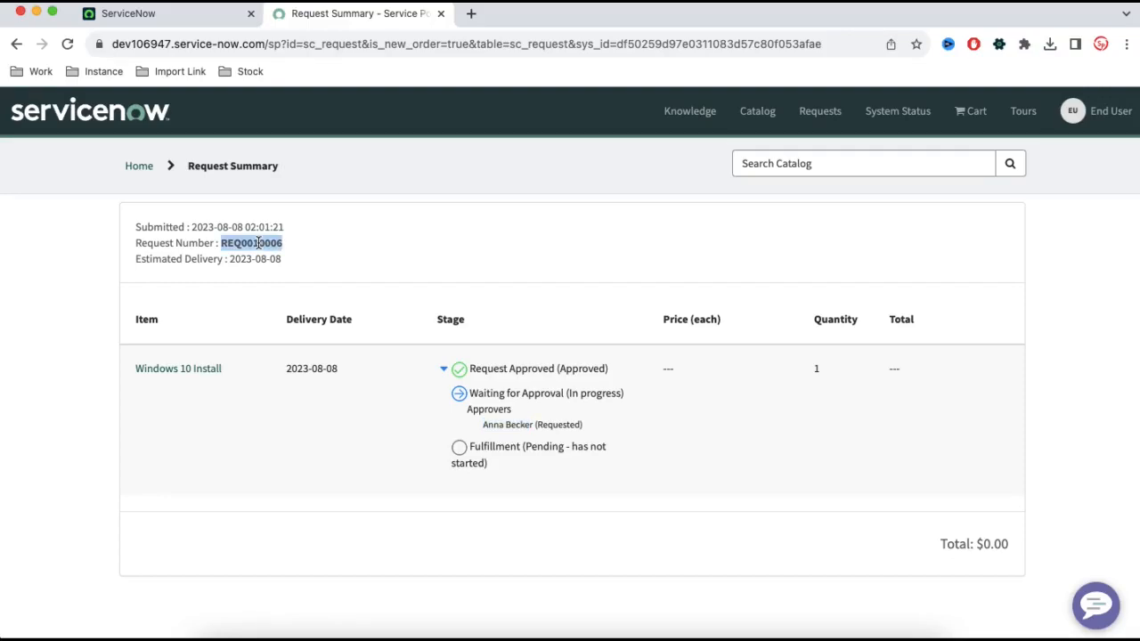
{"action": "left_click", "coordinate": [191, 14]}
{"action": "left_click", "coordinate": [1118, 107]}
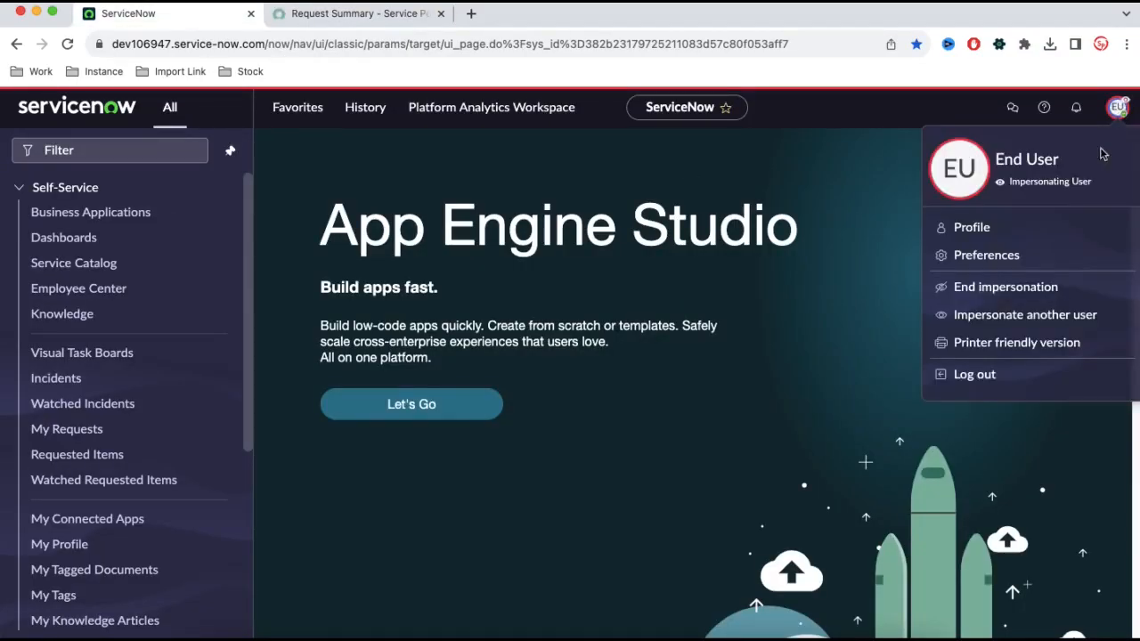
{"action": "left_click", "coordinate": [1011, 287]}
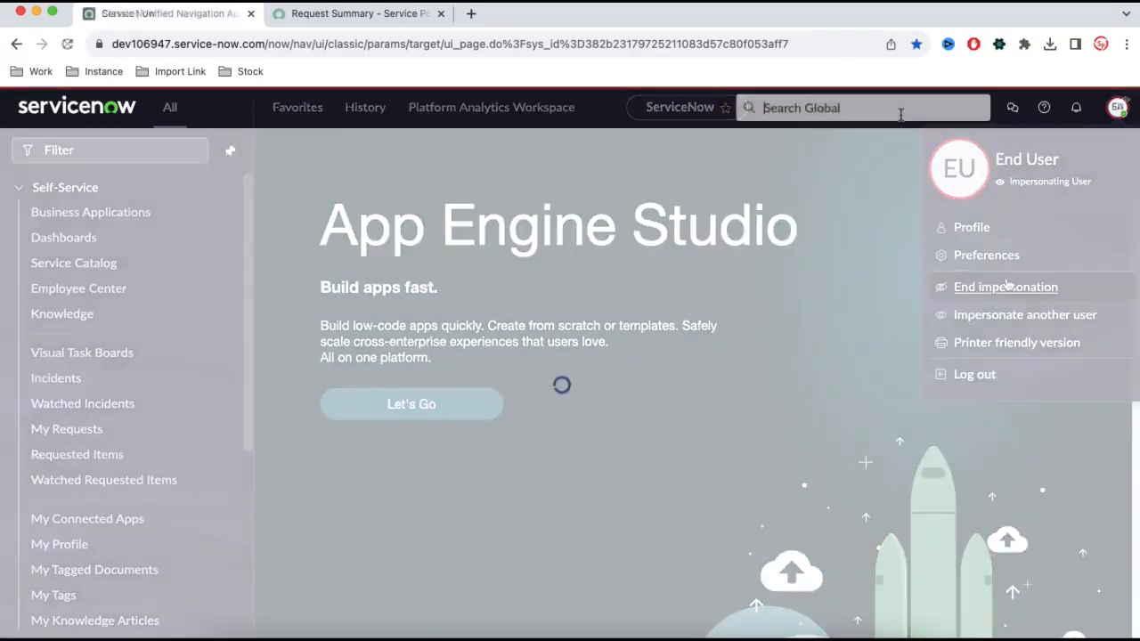
Find the request through global search using the copied number and open its Windows 10 Install requested item
{"action": "left_click", "coordinate": [901, 112]}
{"action": "key", "text": "ctrl+v"}
{"action": "key", "text": "Return"}
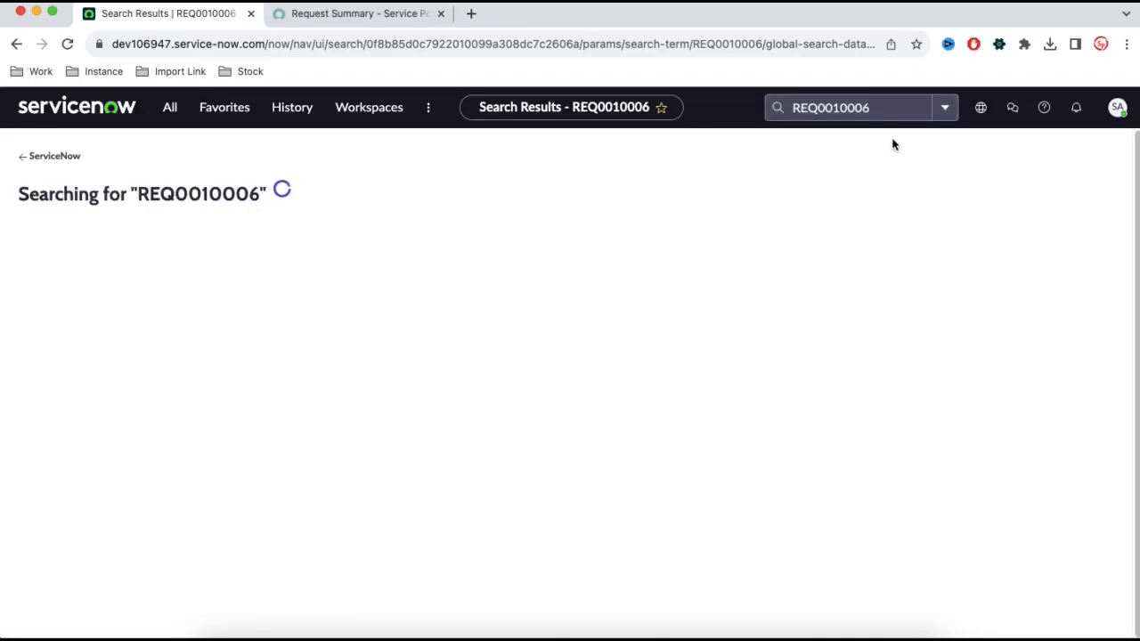
{"action": "left_click", "coordinate": [114, 304]}
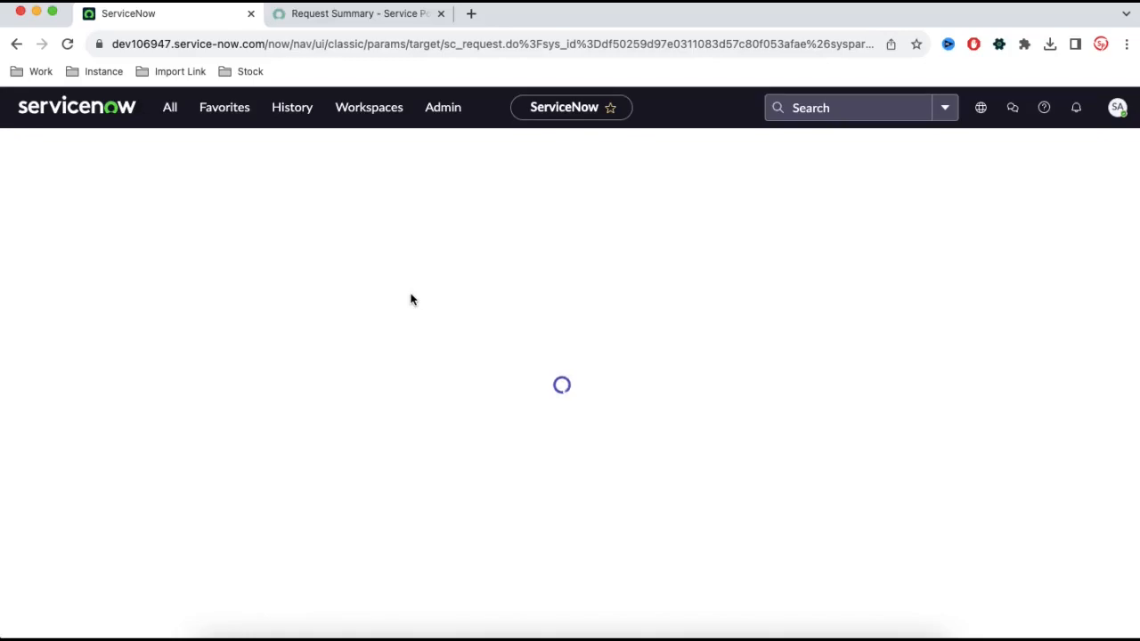
{"action": "scroll", "coordinate": [588, 428], "scroll_direction": "down", "scroll_amount": 5}
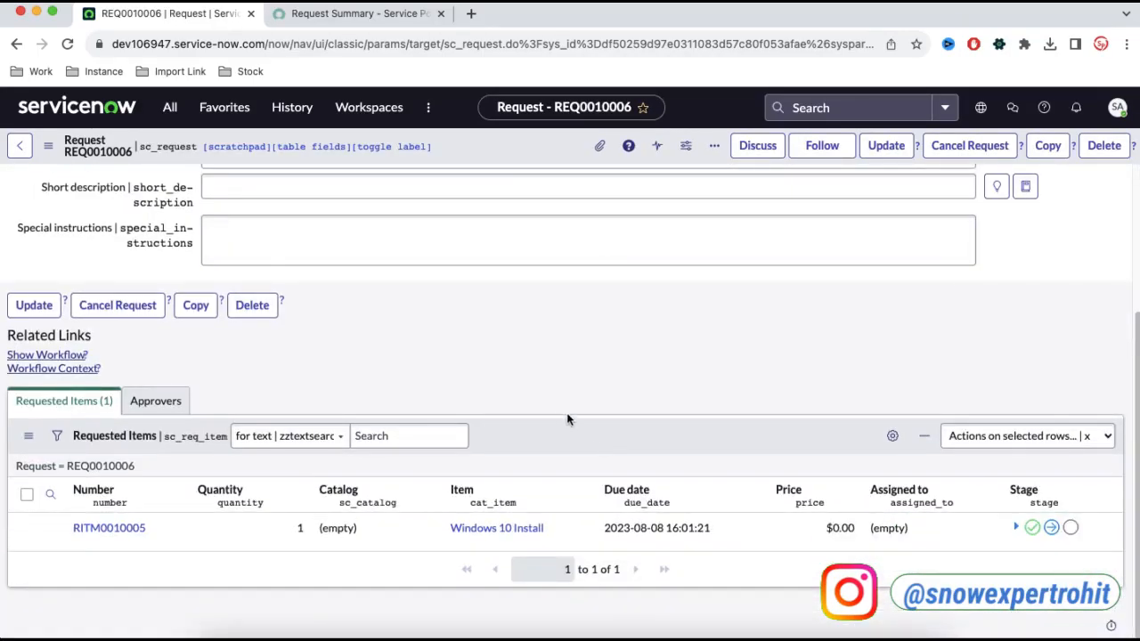
{"action": "left_click", "coordinate": [110, 530]}
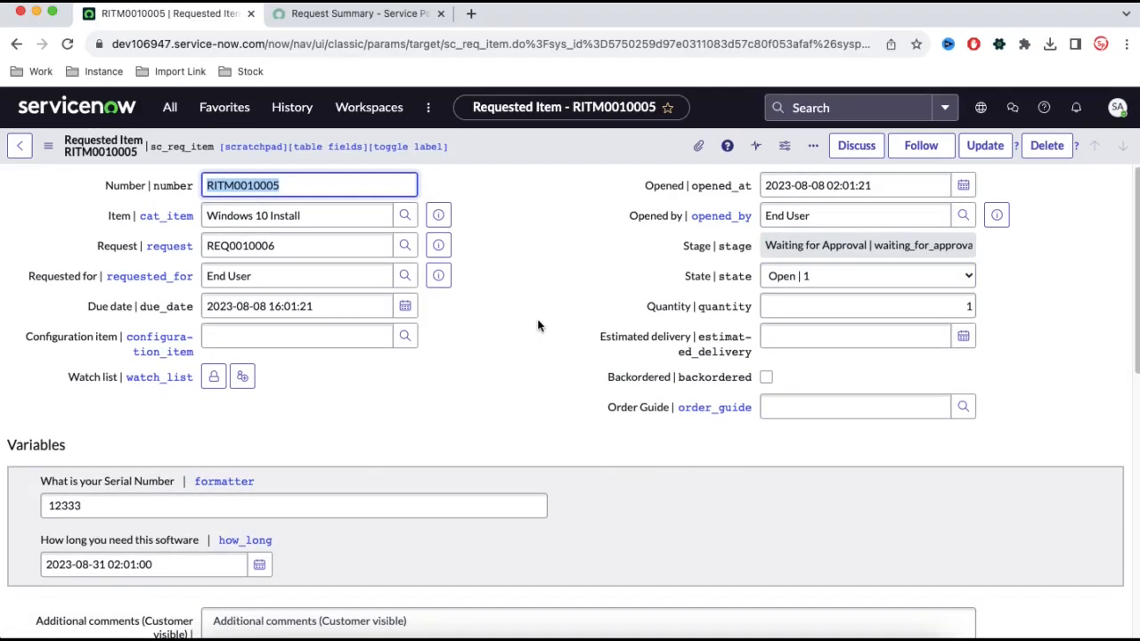
Approve the pending approval record listed under the requested item's approvers
{"action": "scroll", "coordinate": [537, 325], "scroll_direction": "down", "scroll_amount": 10}
{"action": "left_click", "coordinate": [142, 378]}
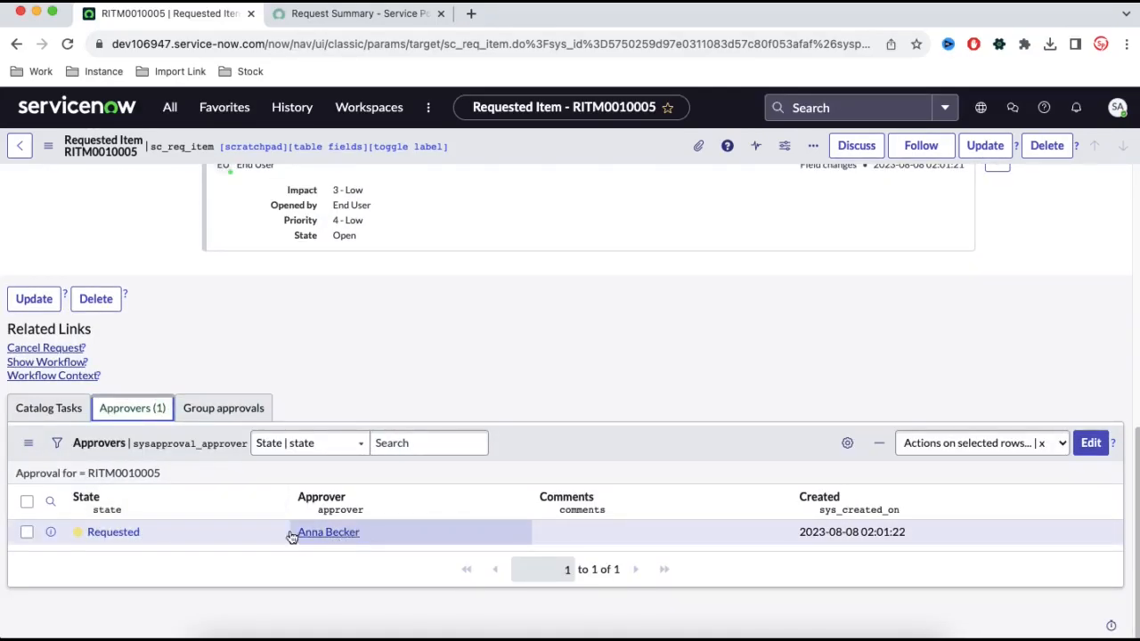
{"action": "right_click", "coordinate": [180, 532]}
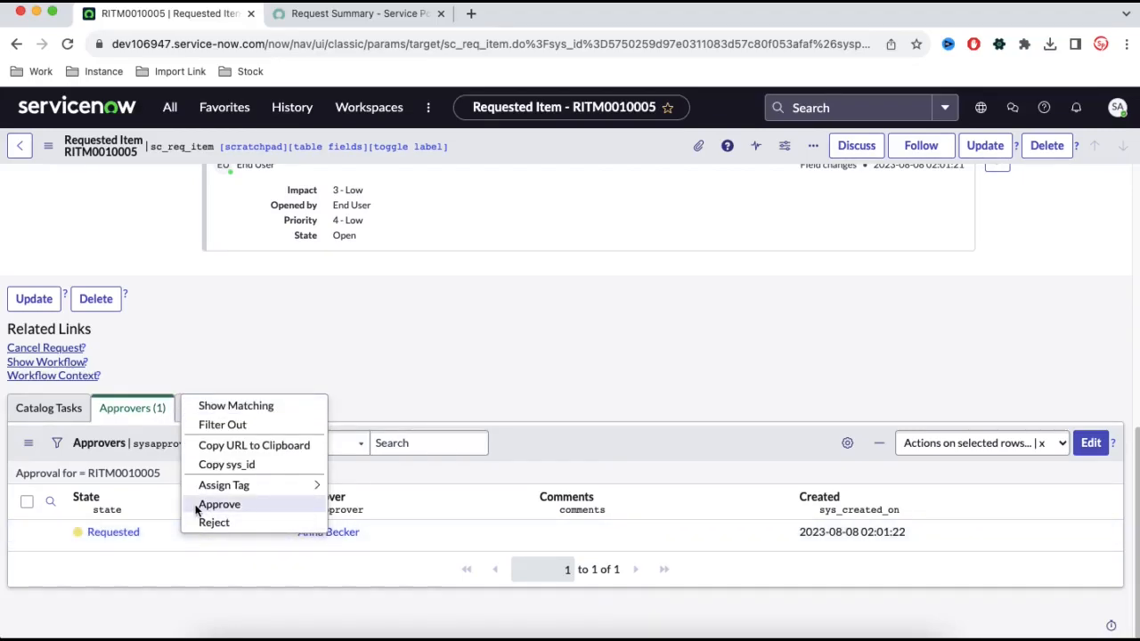
{"action": "left_click", "coordinate": [197, 506]}
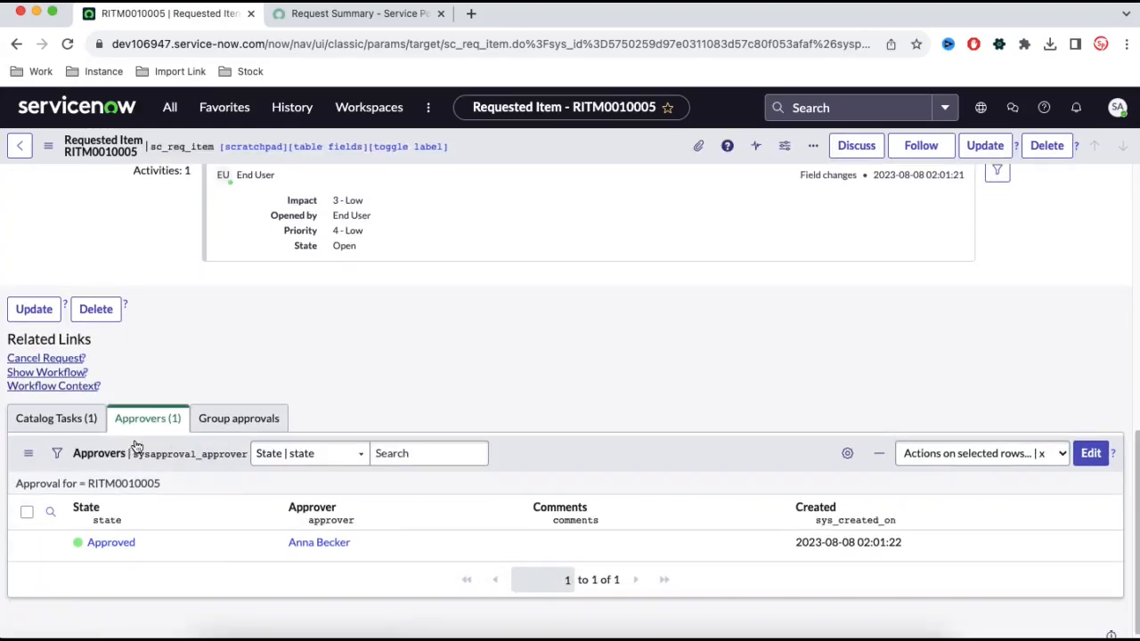
Open the requested item's Software Installtion catalog task, assign it to the third user in the lookup list, and save the record
{"action": "left_click", "coordinate": [55, 419]}
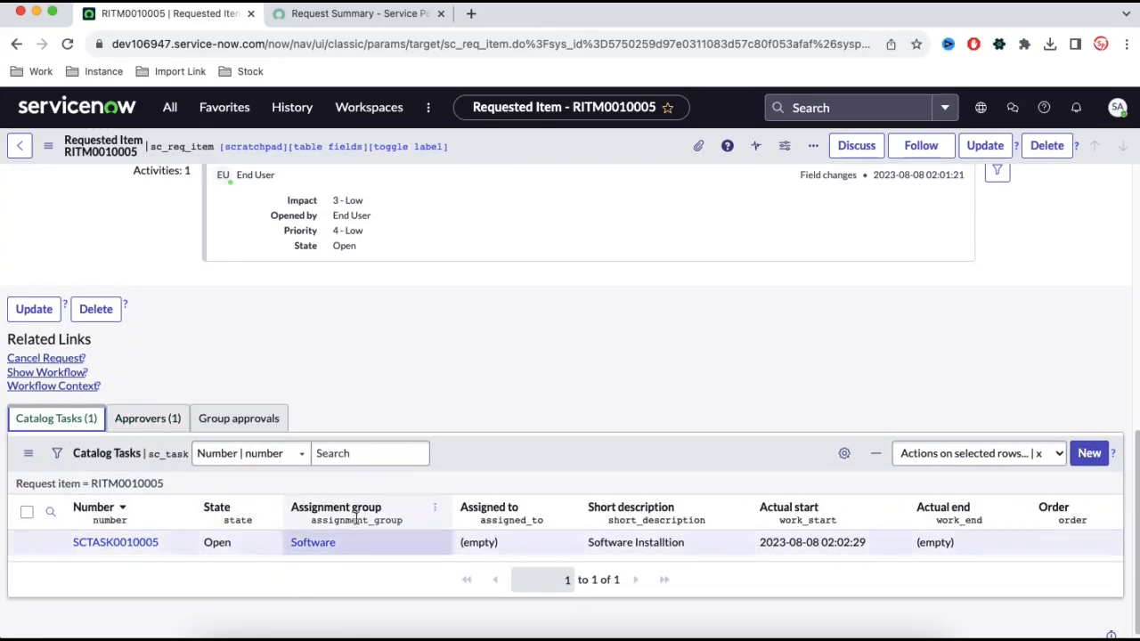
{"action": "left_click", "coordinate": [134, 545]}
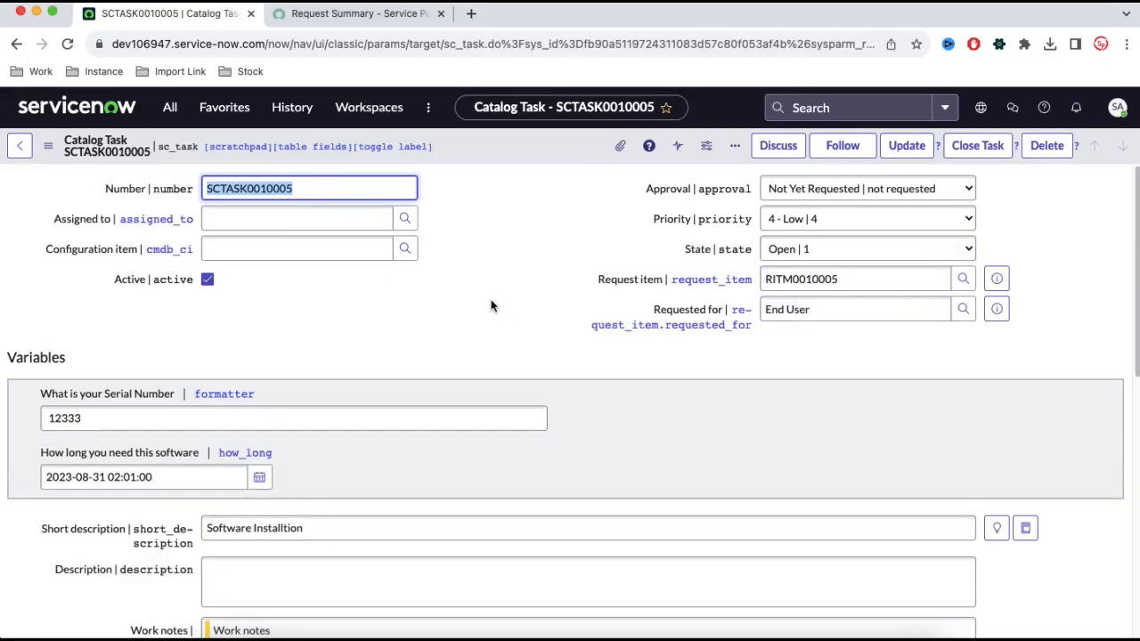
{"action": "left_click", "coordinate": [401, 220]}
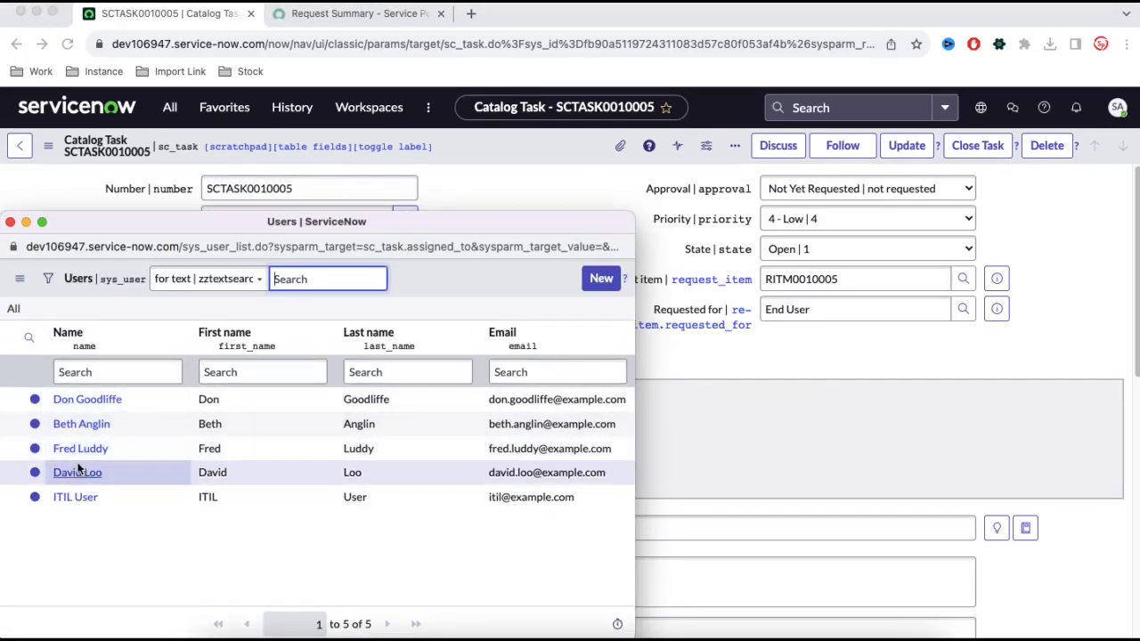
{"action": "left_click", "coordinate": [78, 452]}
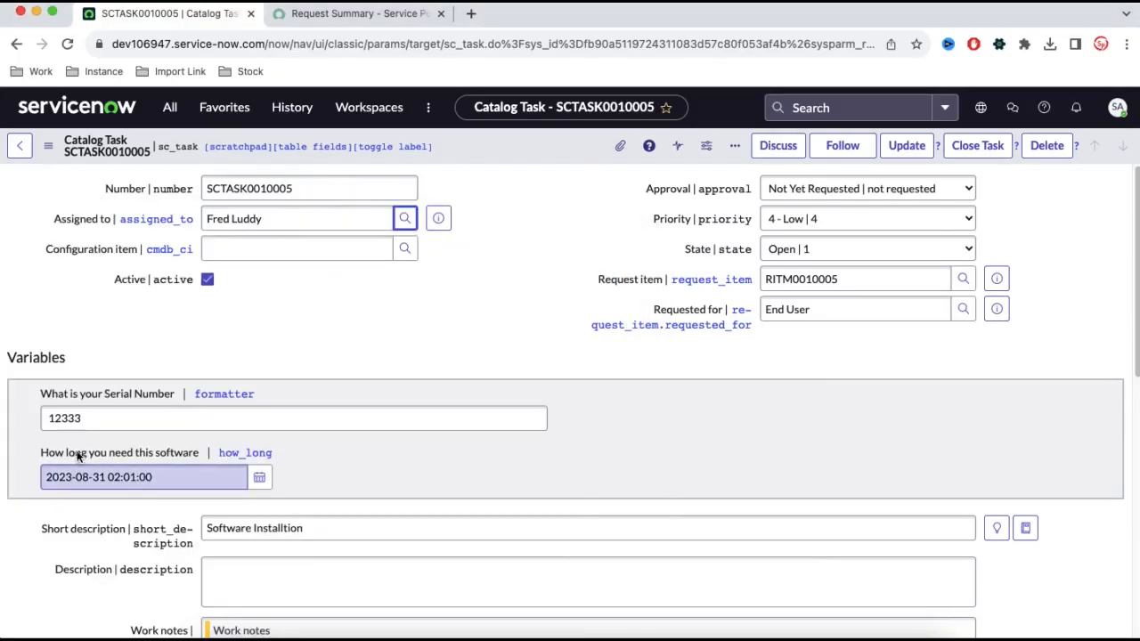
{"action": "right_click", "coordinate": [496, 147]}
{"action": "left_click", "coordinate": [511, 158]}
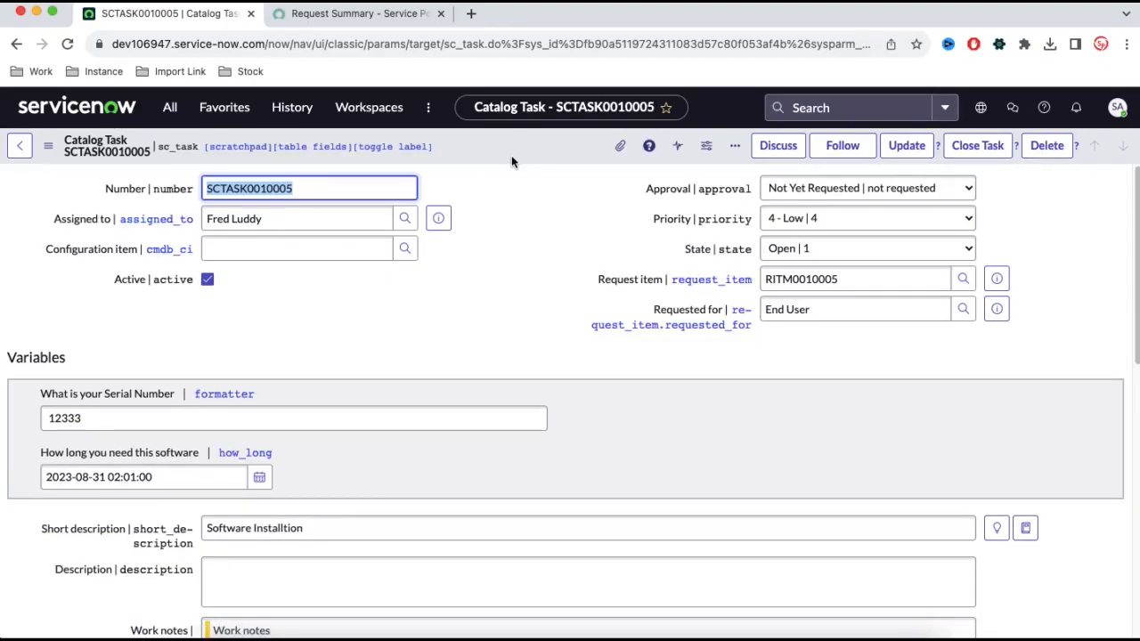
Review the catalog task's assignee, requester and serial number, and close the task
{"action": "left_click", "coordinate": [228, 225]}
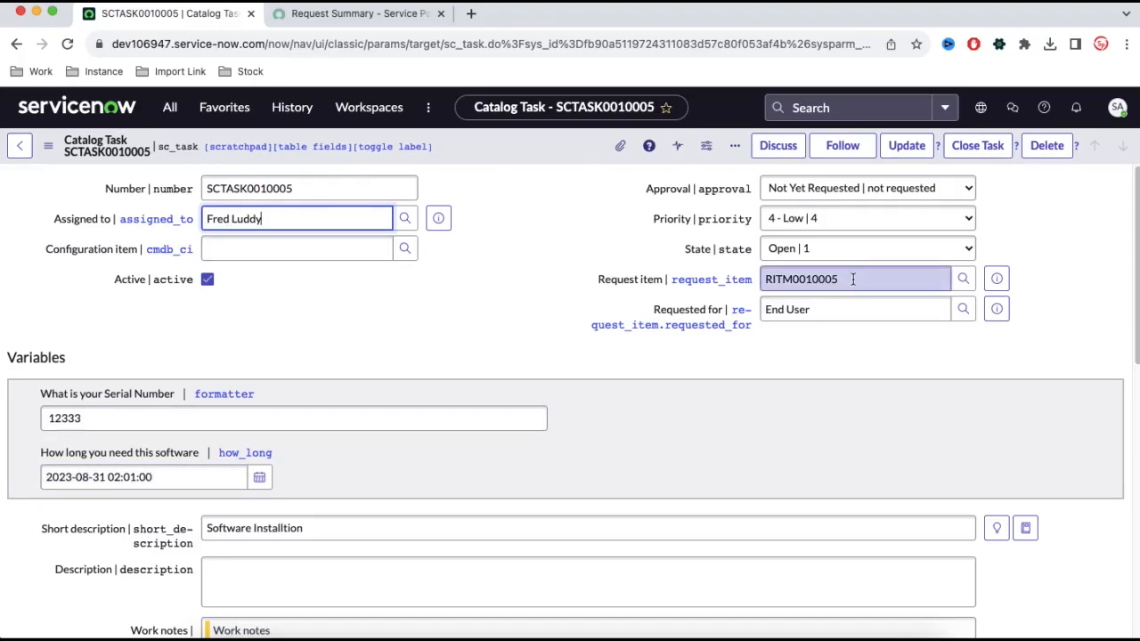
{"action": "left_click_drag", "start_coordinate": [852, 309], "coordinate": [763, 311]}
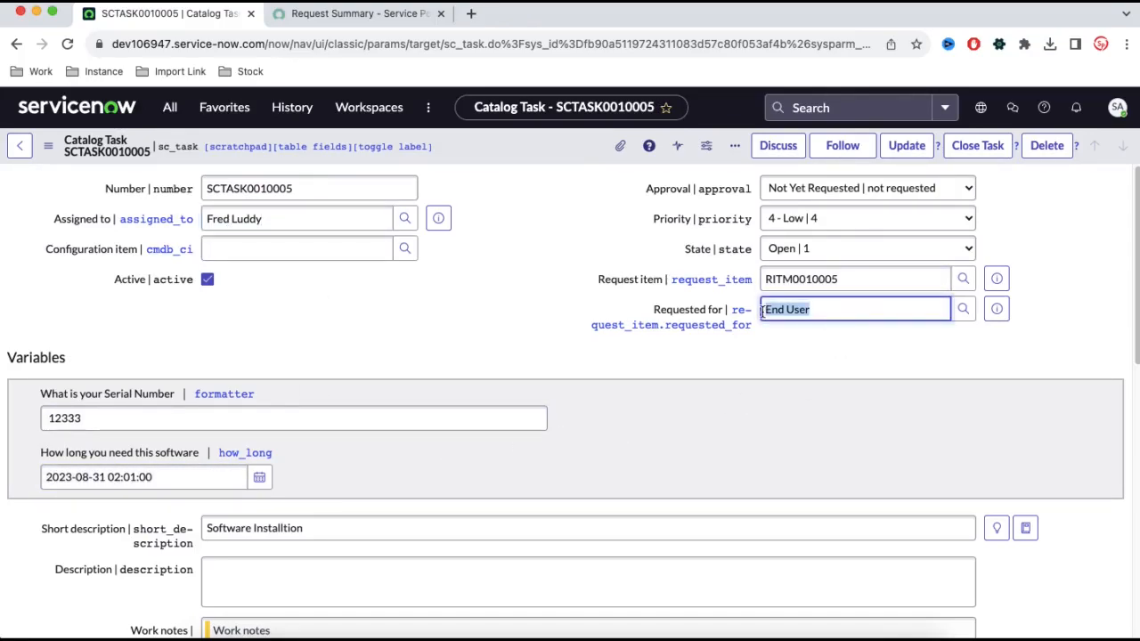
{"action": "left_click_drag", "start_coordinate": [318, 417], "coordinate": [26, 425]}
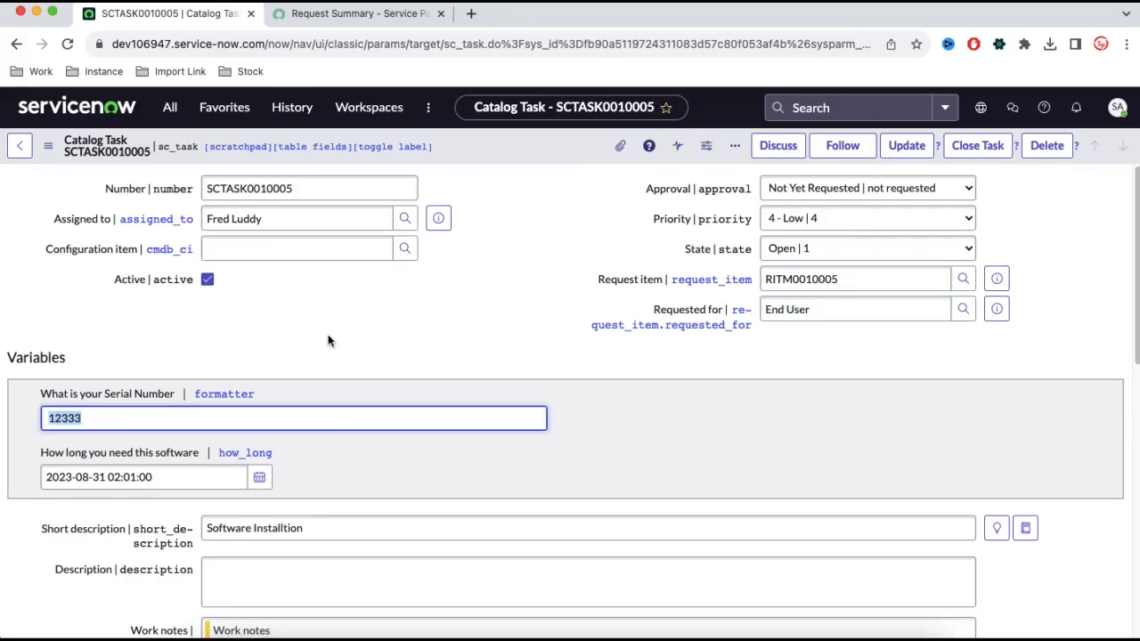
{"action": "left_click", "coordinate": [977, 146]}
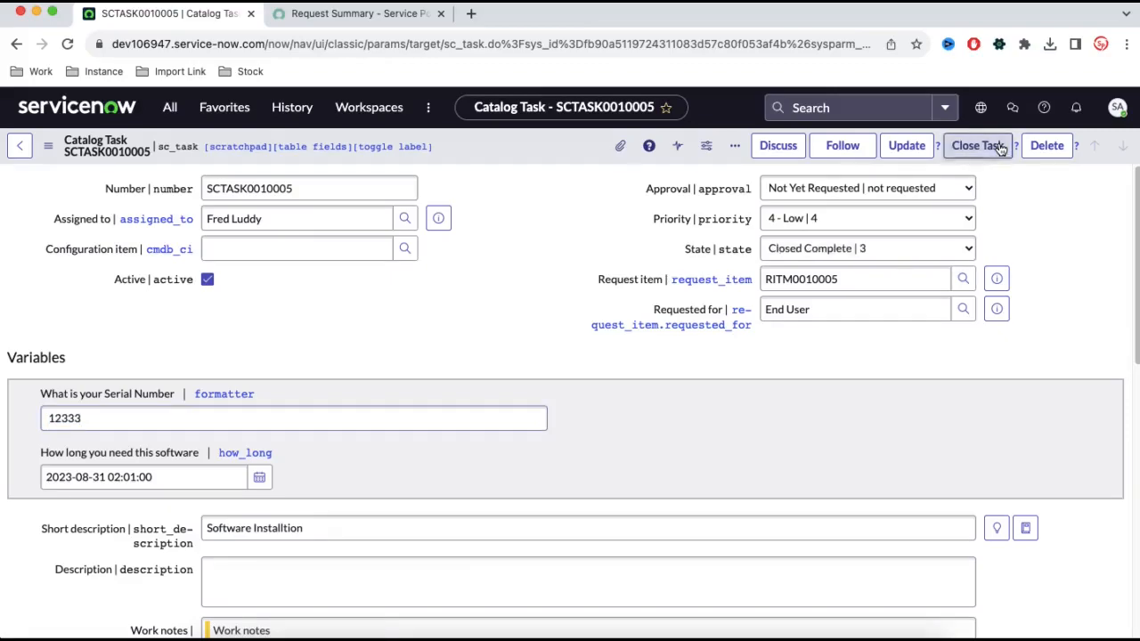